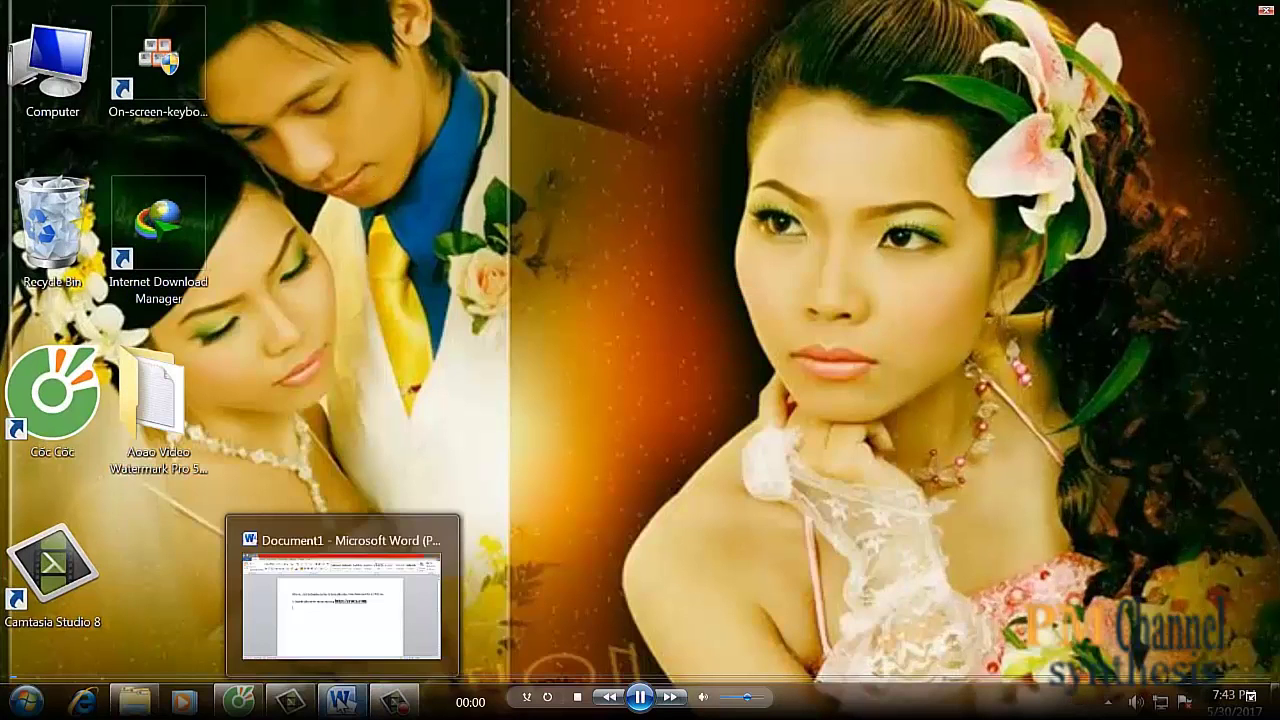
{"action": "left_click", "coordinate": [340, 700]}
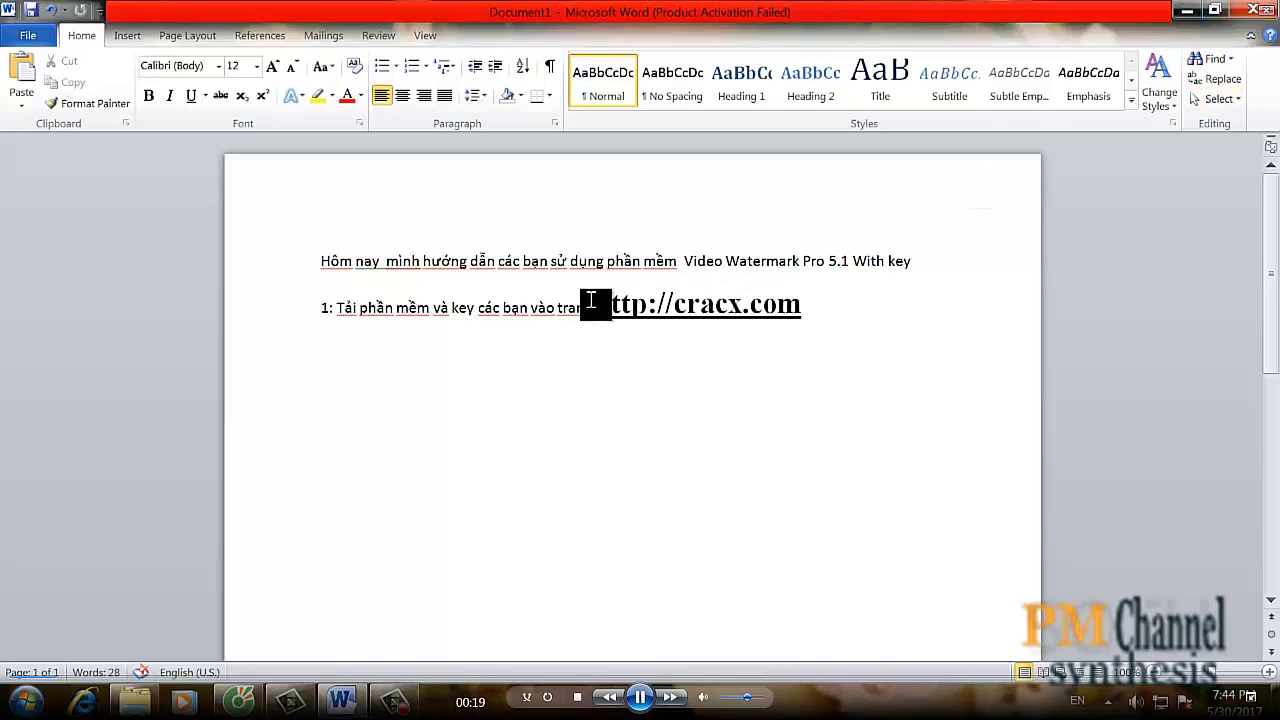
{"action": "left_click_drag", "start_coordinate": [594, 297], "coordinate": [789, 314]}
{"action": "left_click", "coordinate": [822, 311]}
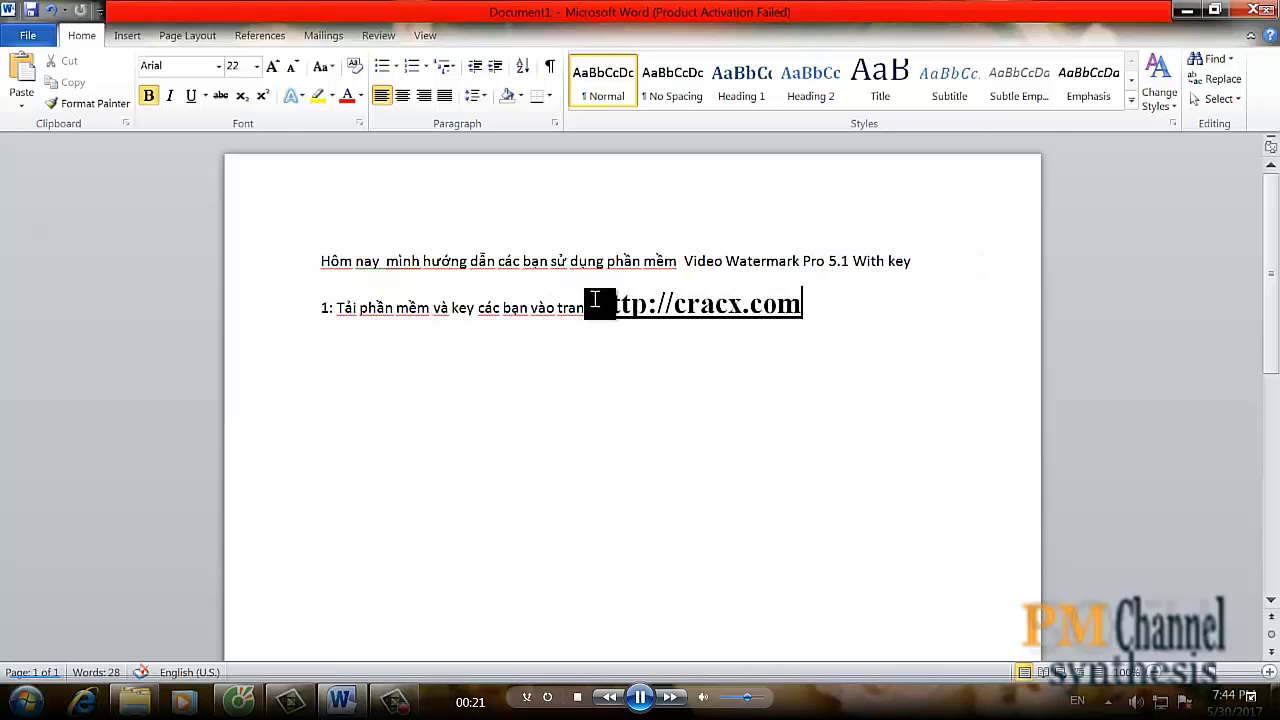
{"action": "left_click_drag", "start_coordinate": [596, 305], "coordinate": [808, 306]}
{"action": "key", "text": "ctrl+c"}
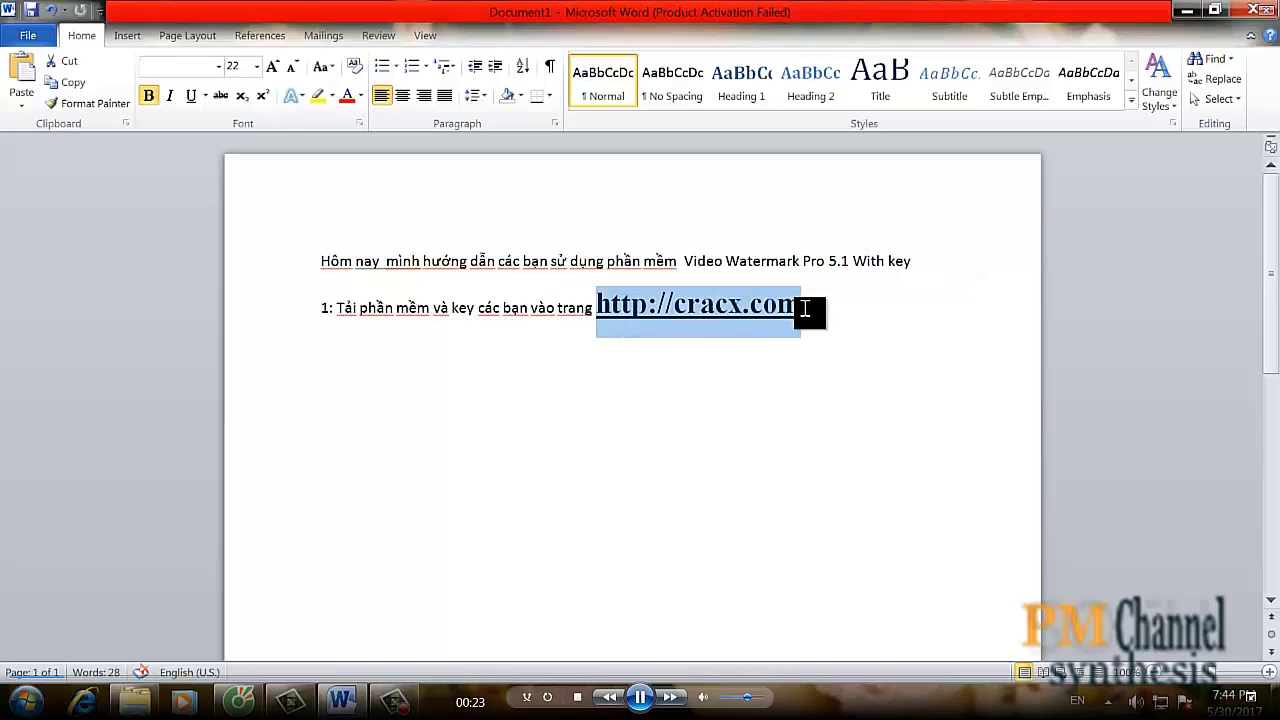
{"action": "left_click", "coordinate": [1186, 10]}
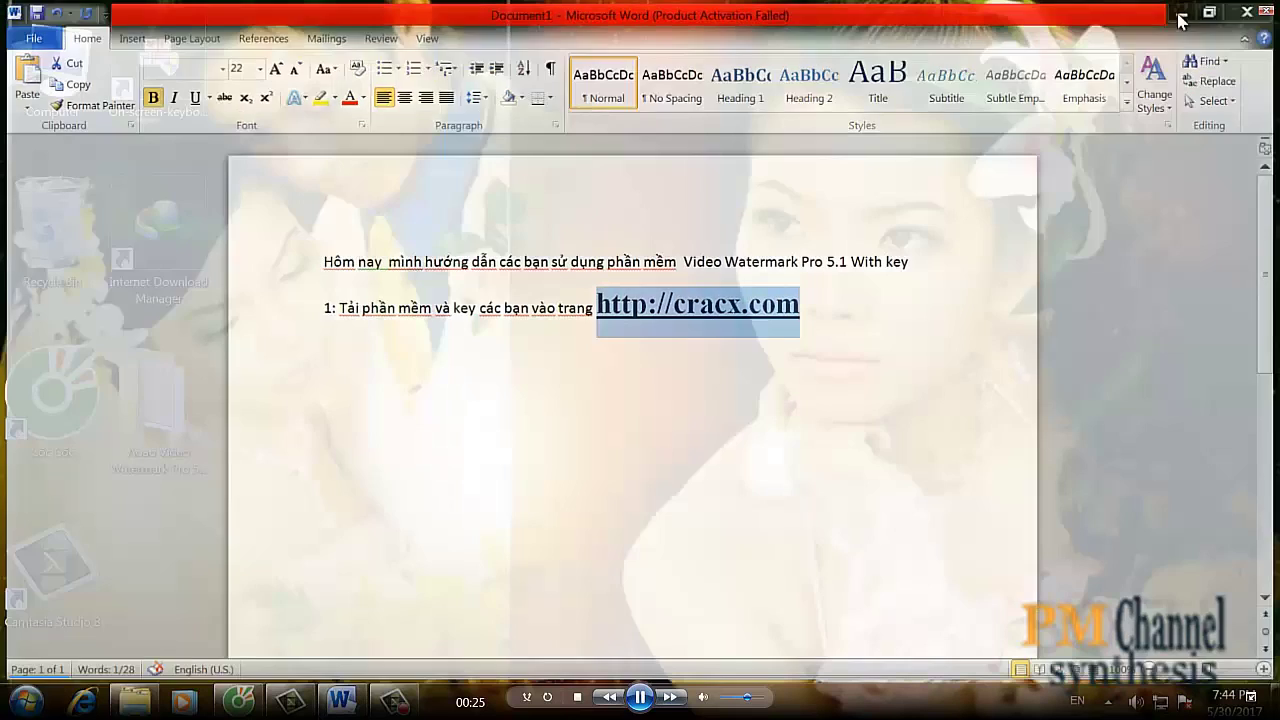
{"action": "left_click", "coordinate": [238, 700]}
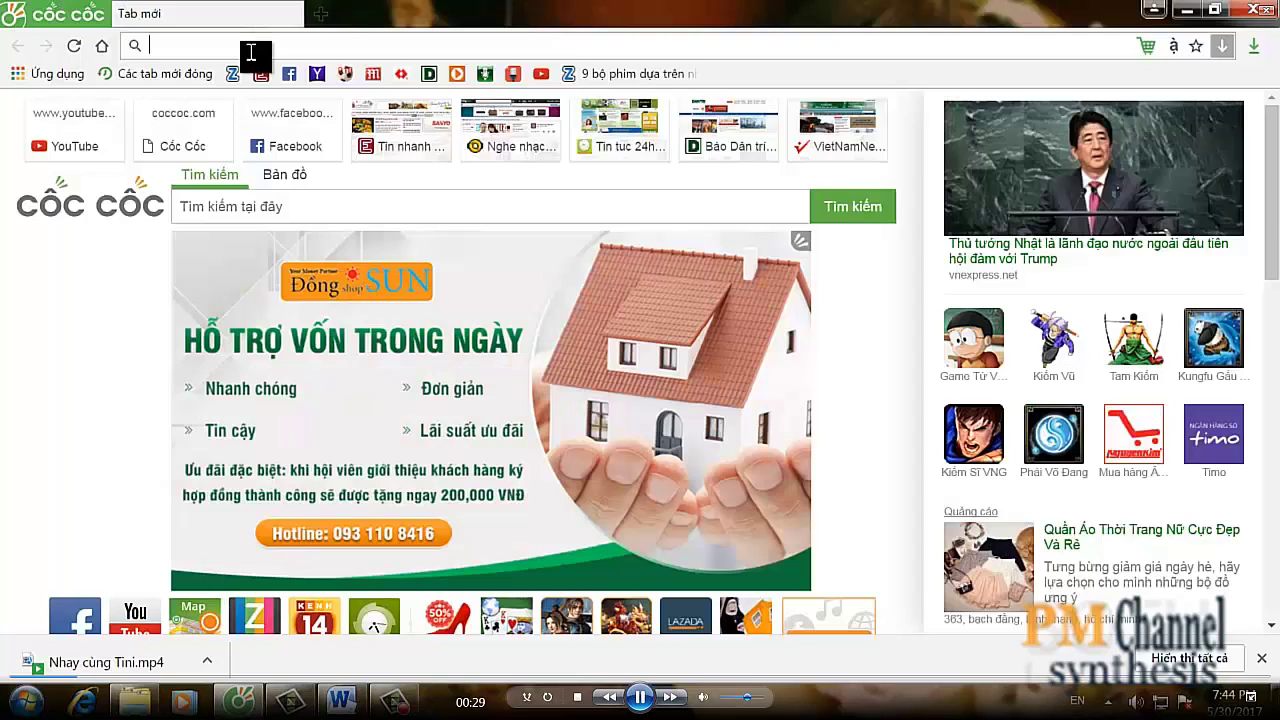
{"action": "key", "text": "ctrl+v"}
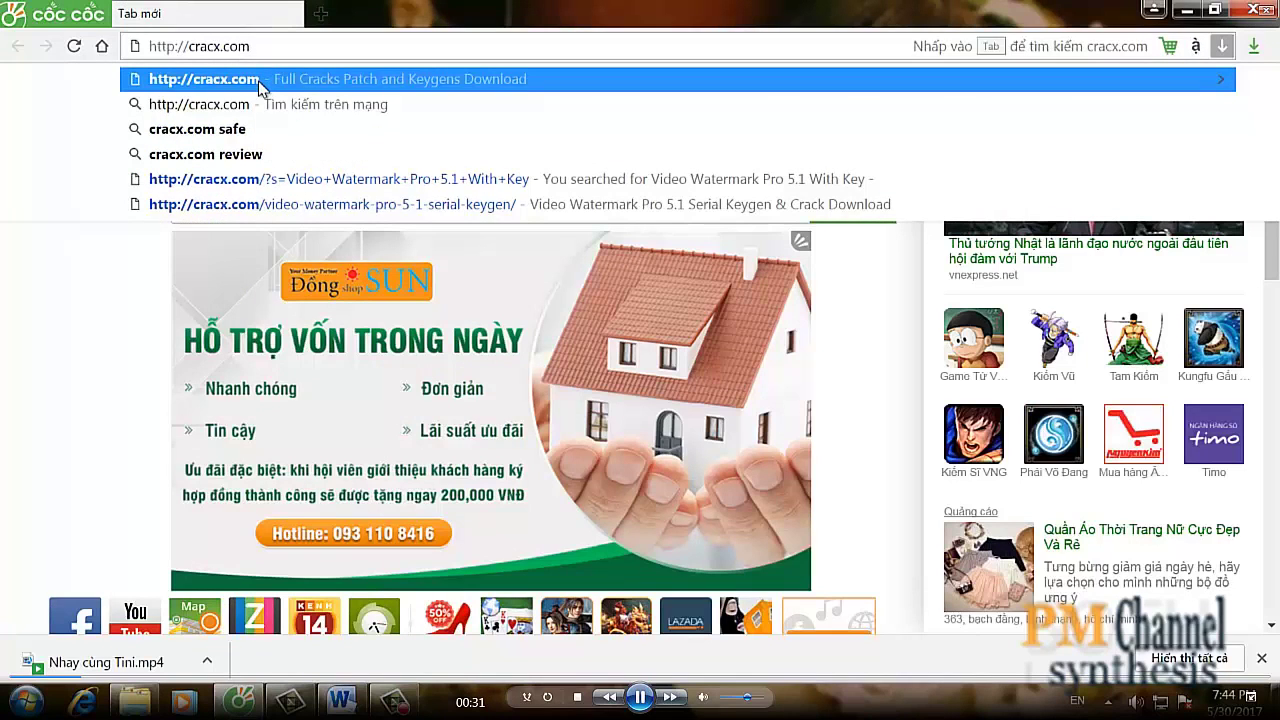
{"action": "left_click", "coordinate": [259, 84]}
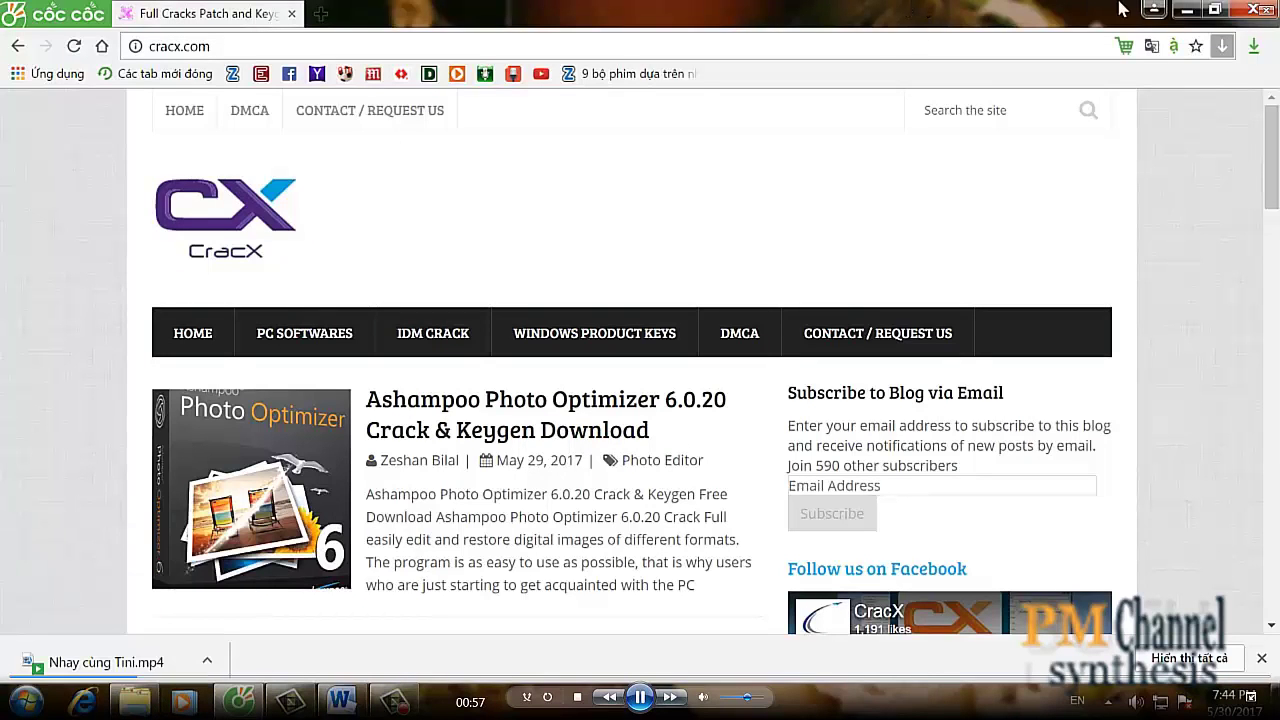
{"action": "left_click", "coordinate": [1185, 10]}
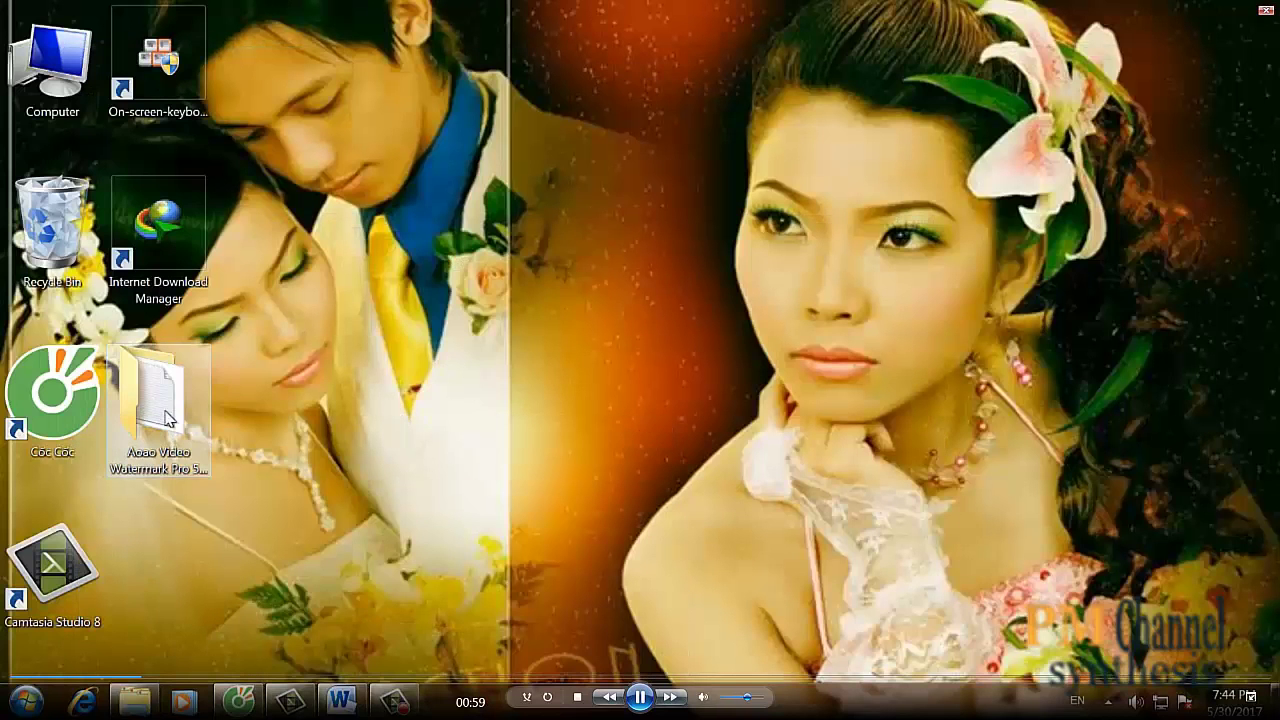
- Check the properties of the Aoao Video Watermark Pro 5.1 With Key desktop folder
{"action": "right_click", "coordinate": [168, 420]}
{"action": "left_click", "coordinate": [232, 398]}
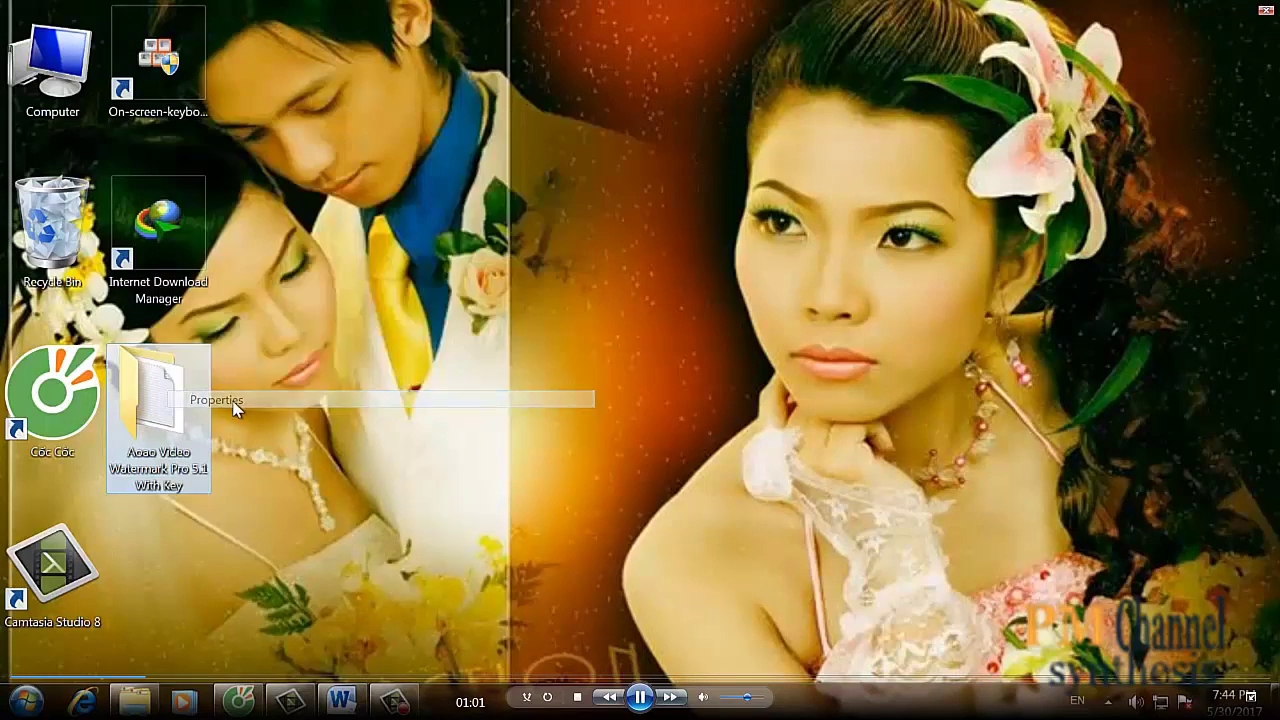
{"action": "left_click", "coordinate": [1258, 700]}
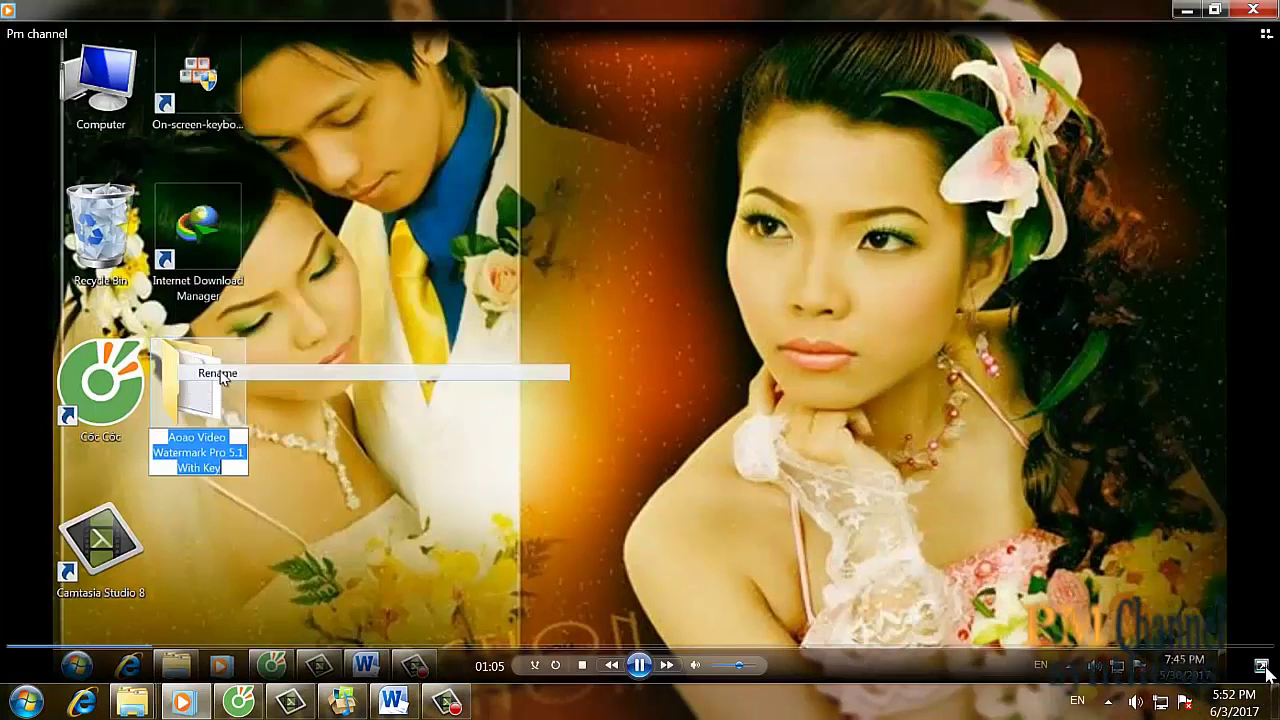
{"action": "left_click", "coordinate": [1261, 665]}
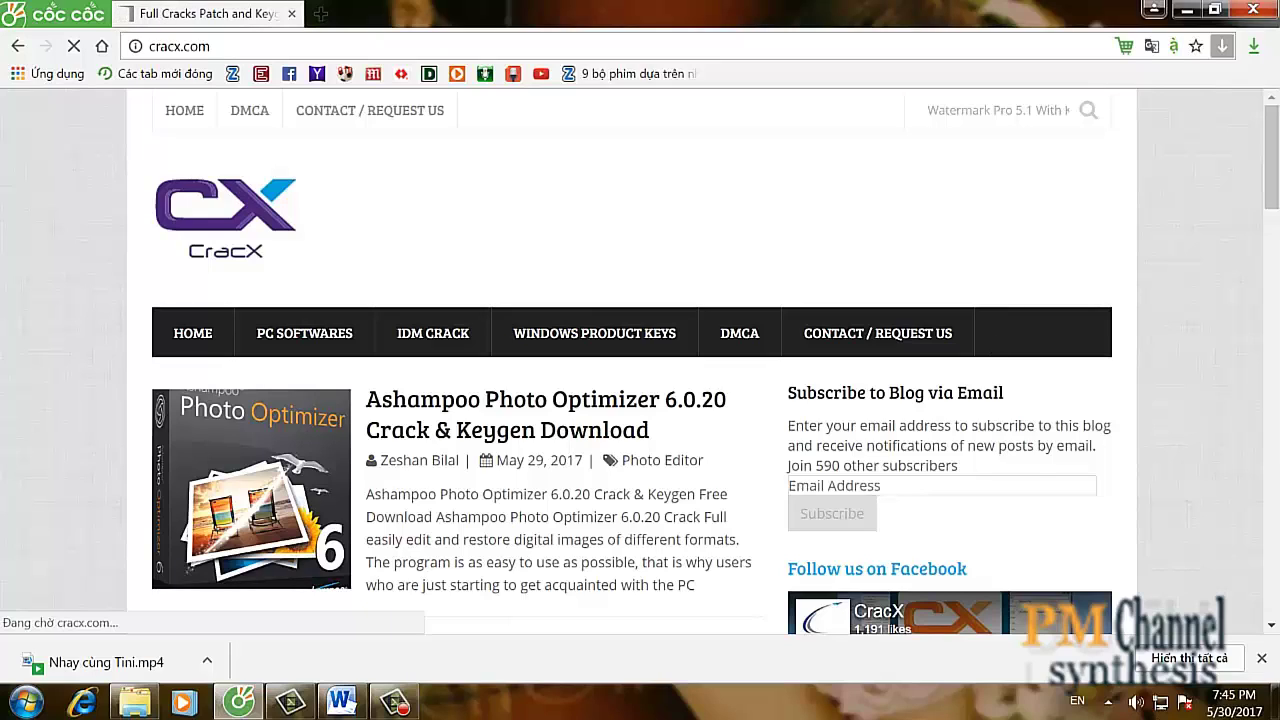
- Search cracx.com and open the 'Video Watermark Pro 5.1 Serial Keygen & Crack Download' article, then minimize Coc Coc
{"action": "left_click", "coordinate": [1184, 702]}
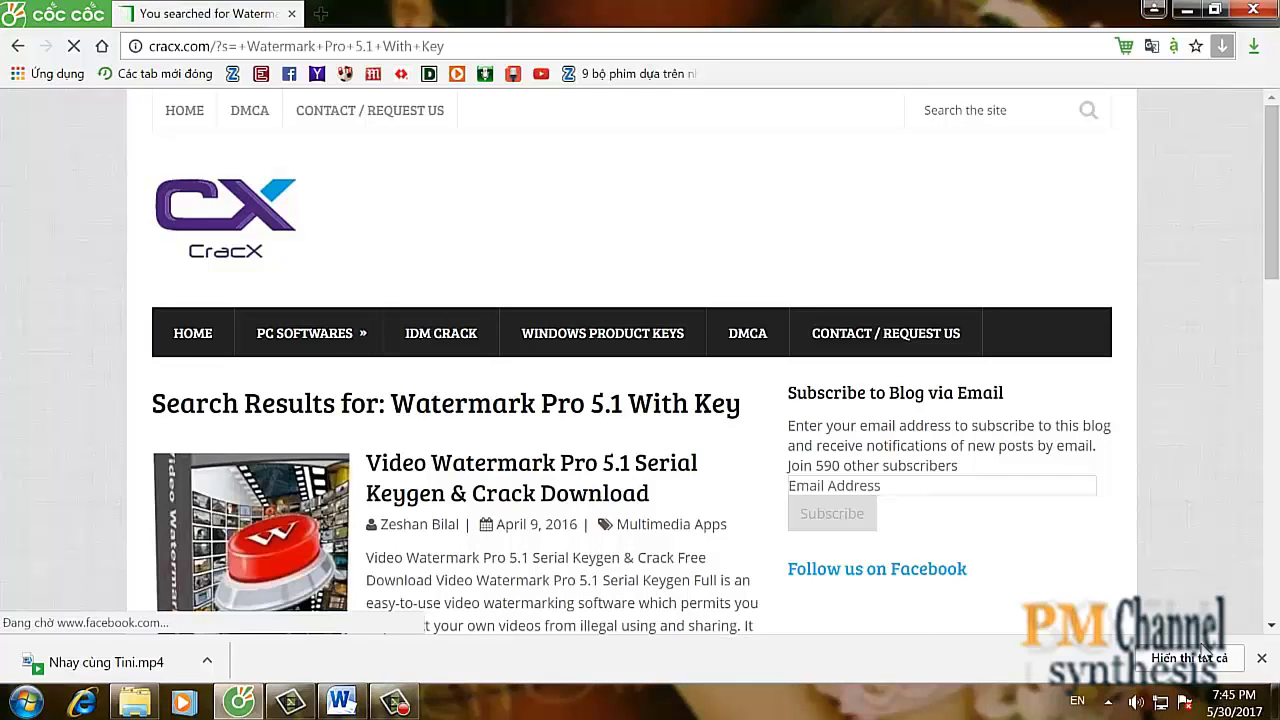
{"action": "left_click", "coordinate": [395, 702]}
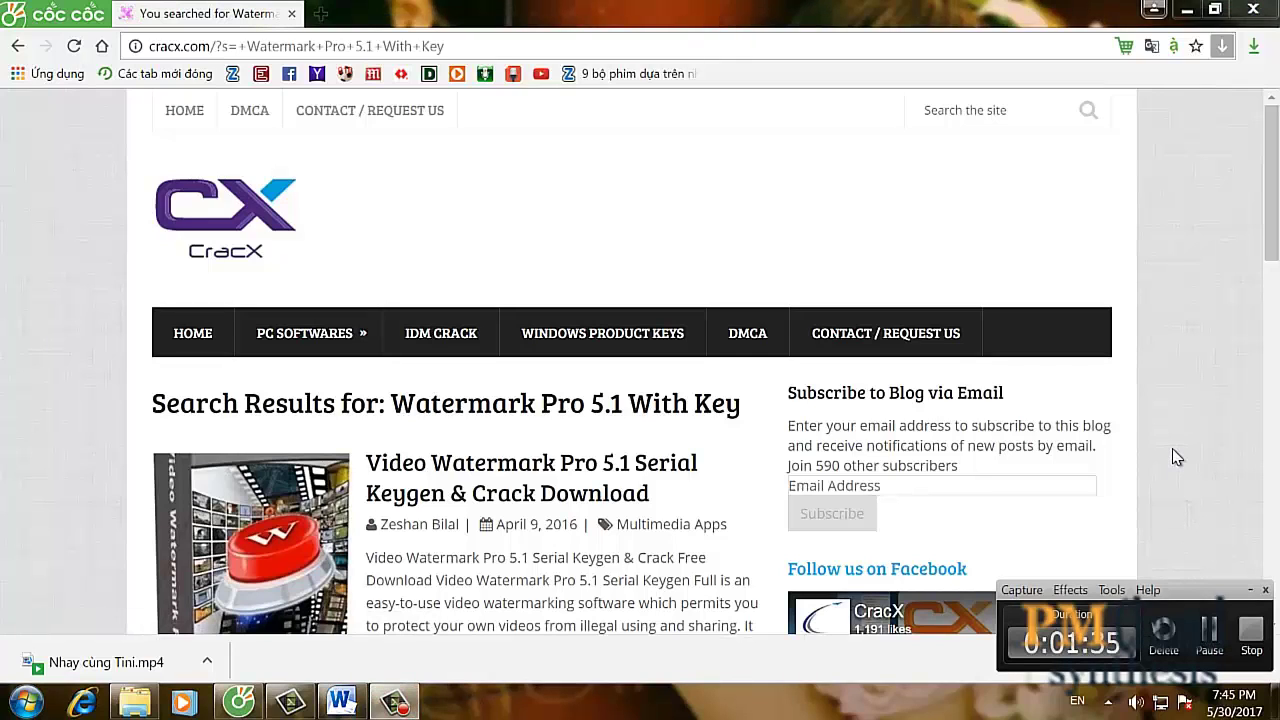
{"action": "left_click", "coordinate": [1248, 592]}
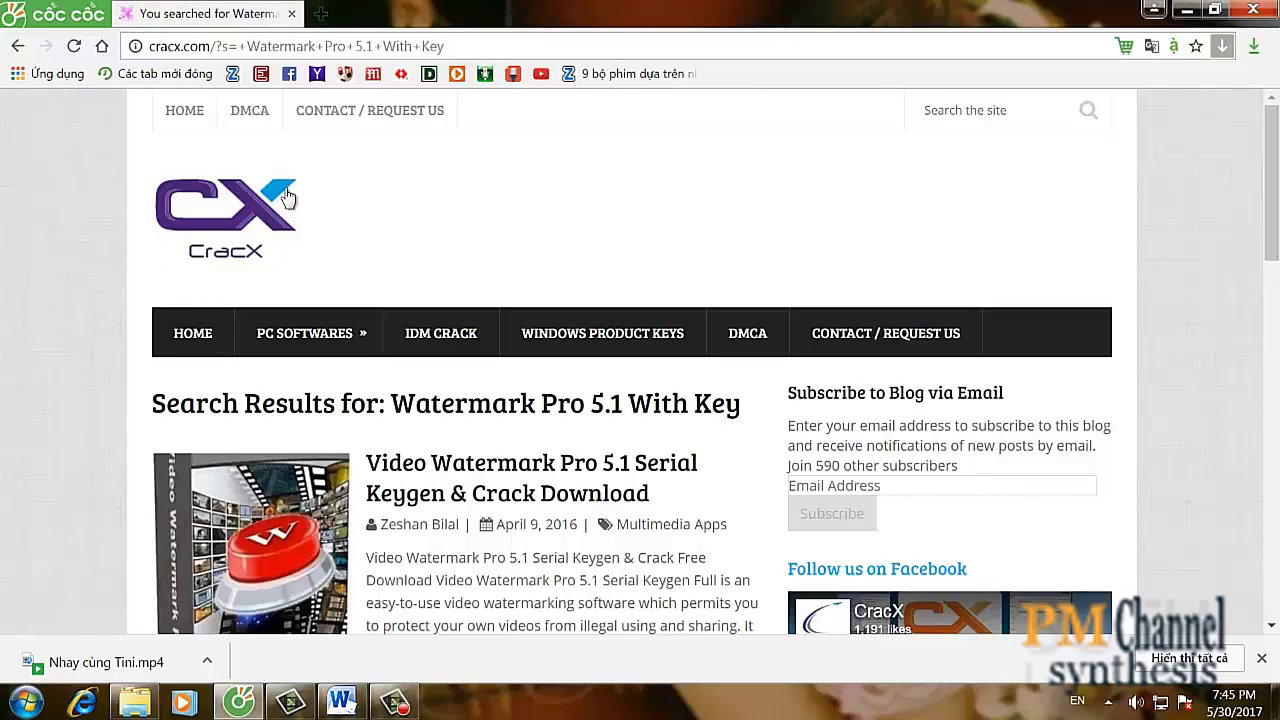
{"action": "scroll", "coordinate": [1131, 258], "scroll_direction": "down", "scroll_amount": 2}
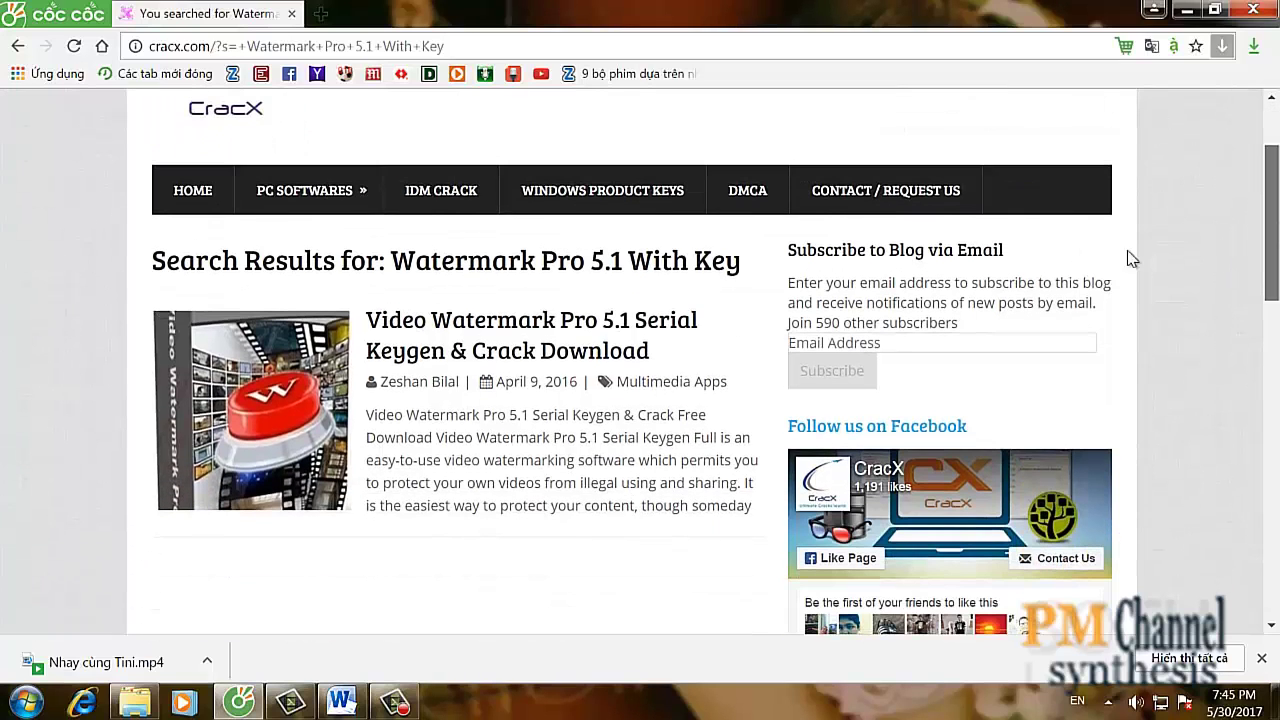
{"action": "left_click", "coordinate": [495, 340]}
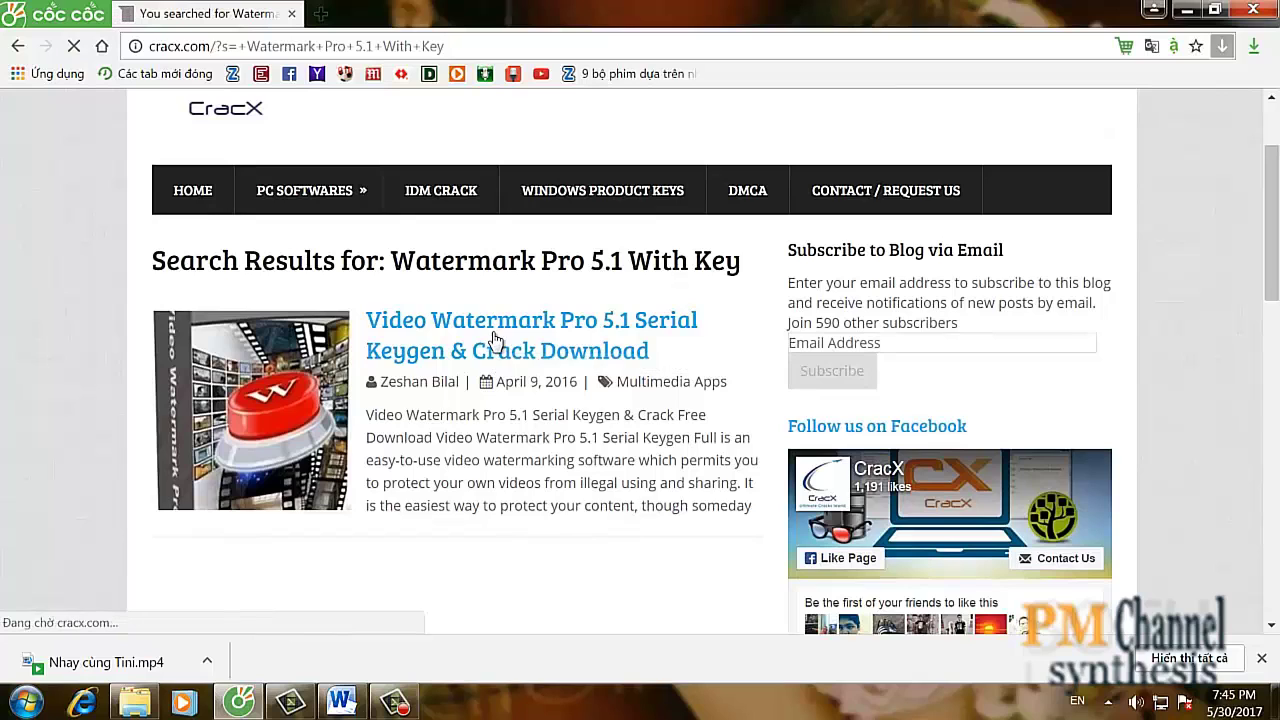
{"action": "left_click", "coordinate": [395, 703]}
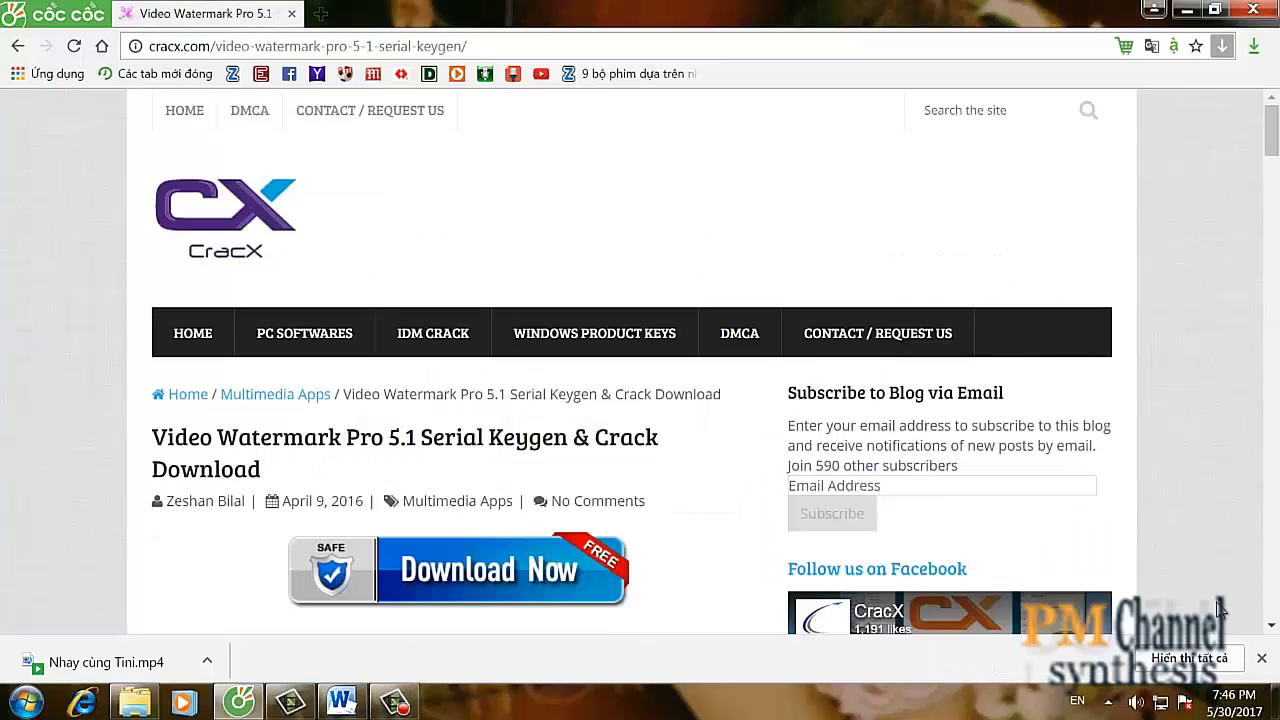
{"action": "left_click", "coordinate": [1183, 9]}
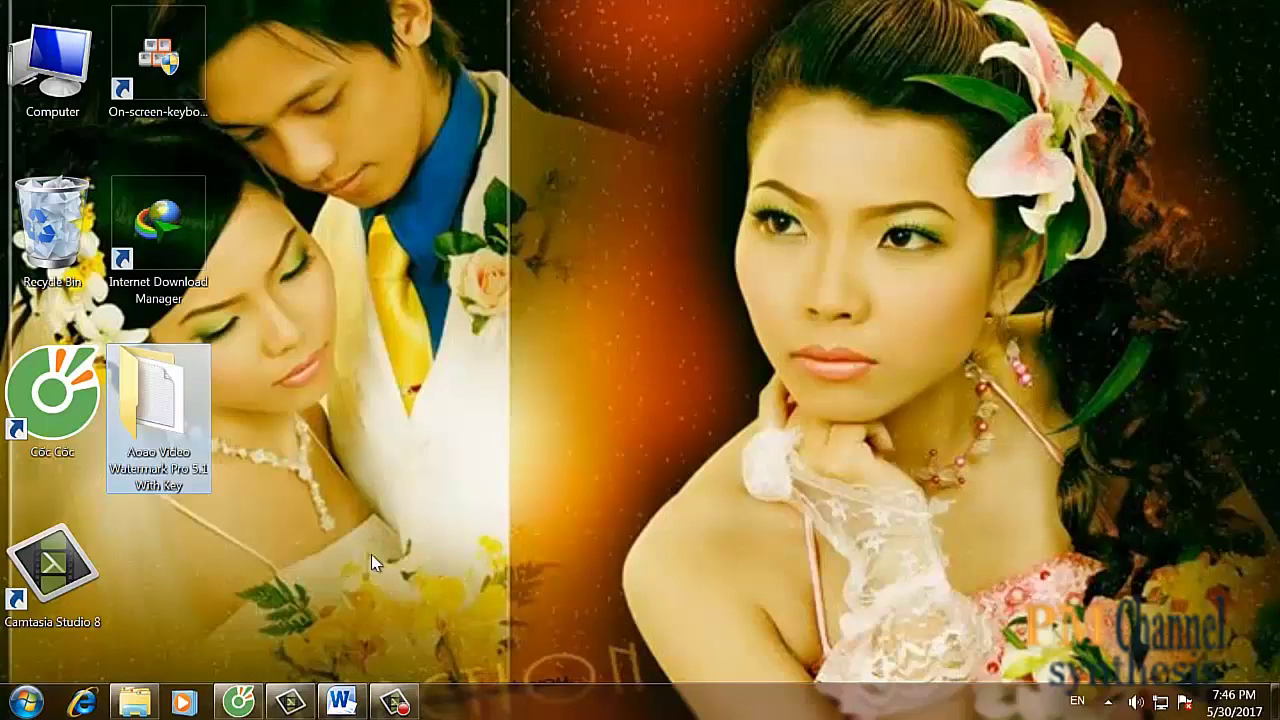
- Append ' và cài đặt' so the red heading reads 'Tải về xong giải nén và cài đặt'
{"action": "left_click", "coordinate": [395, 703]}
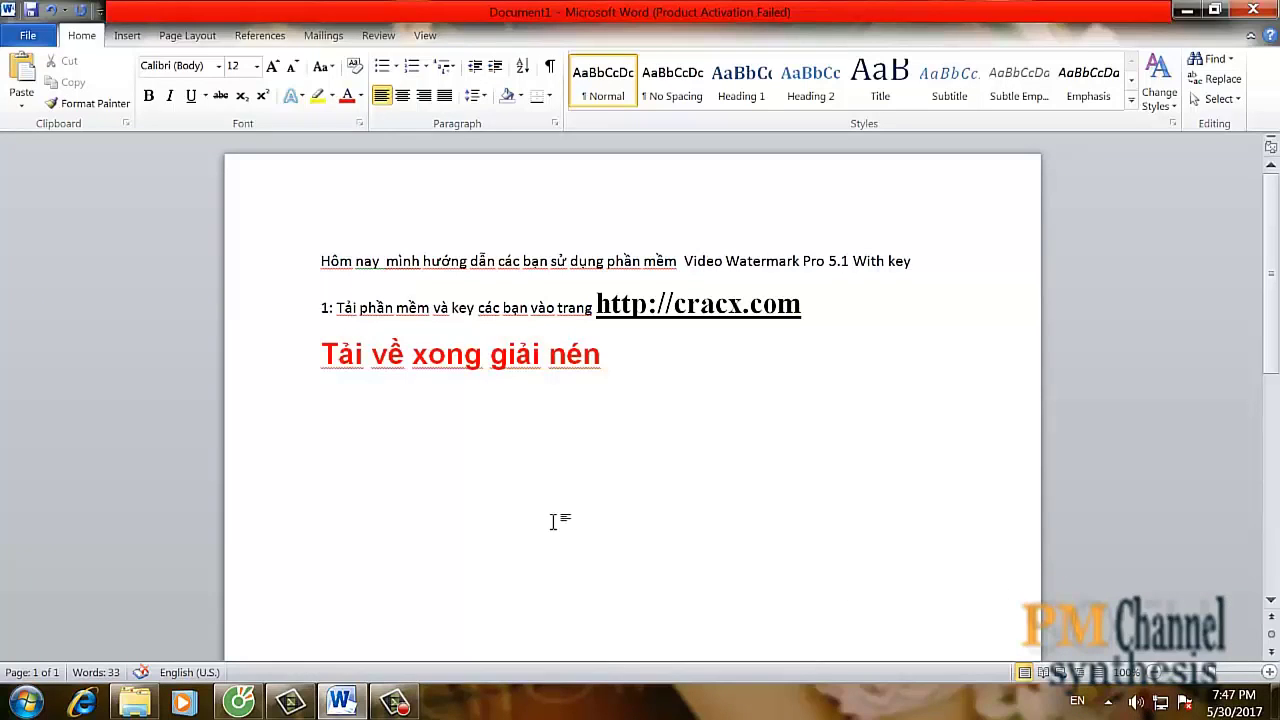
{"action": "left_click_drag", "start_coordinate": [354, 352], "coordinate": [623, 369]}
{"action": "left_click", "coordinate": [609, 362]}
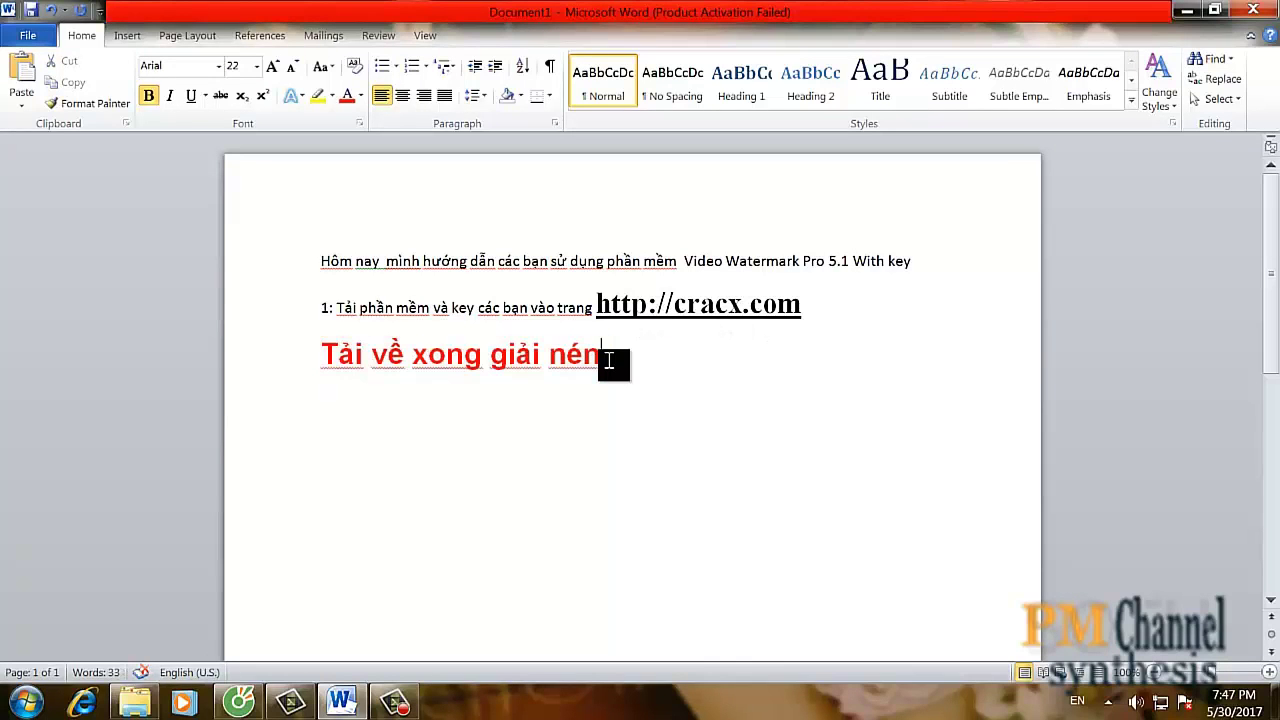
{"action": "type", "text": "af caif dda"}
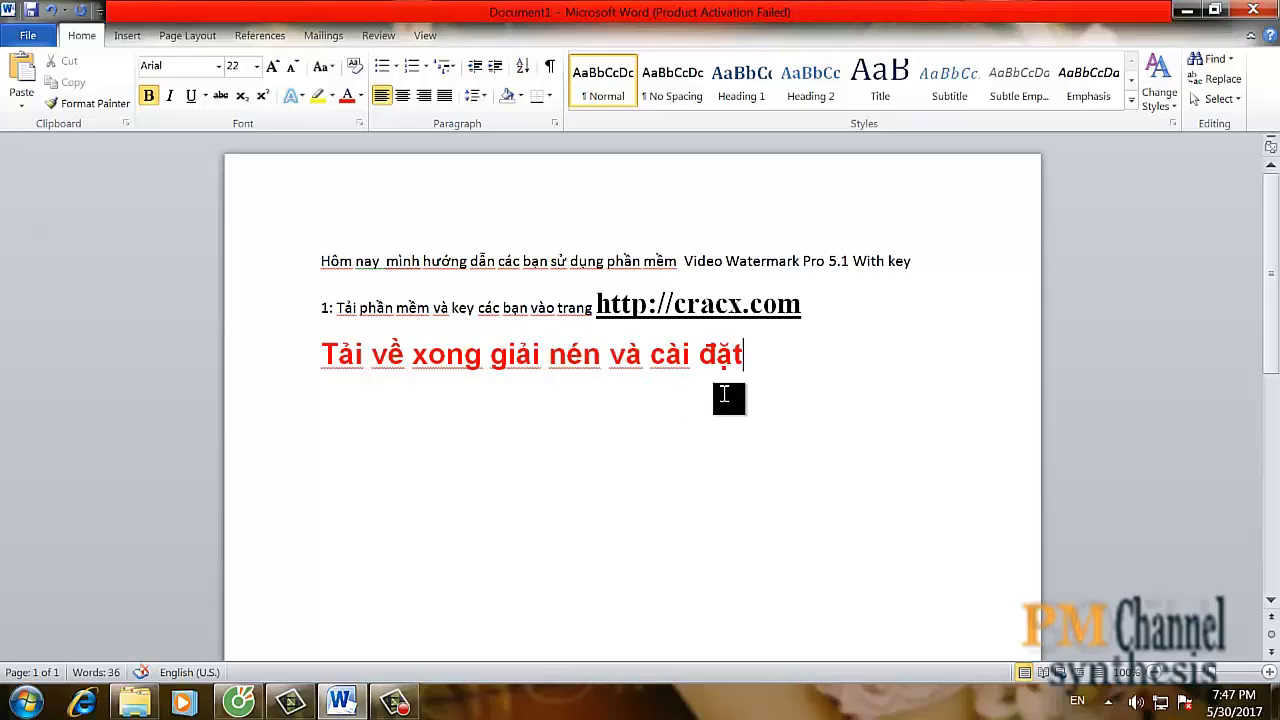
{"action": "left_click", "coordinate": [1186, 10]}
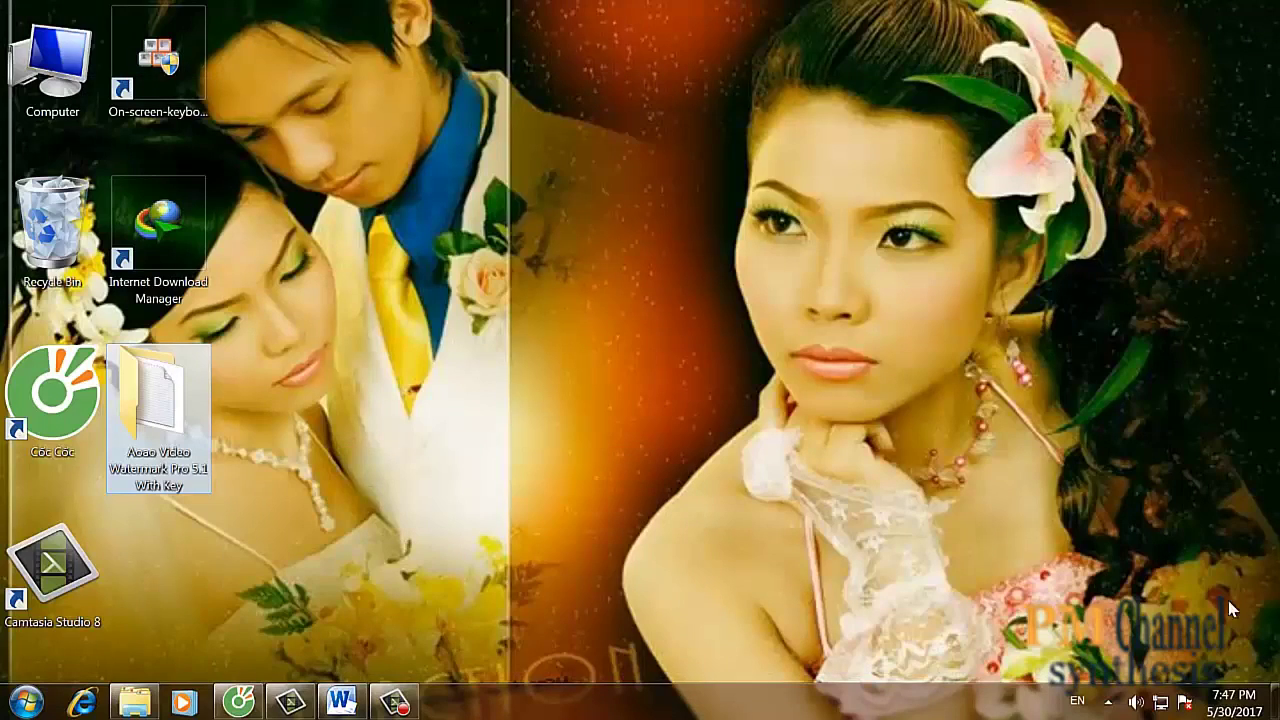
- Open the Aoao Video Watermark Pro 5.1 With Key folder and Extract Here its ZIP archive, then return to Word
{"action": "left_click", "coordinate": [380, 702]}
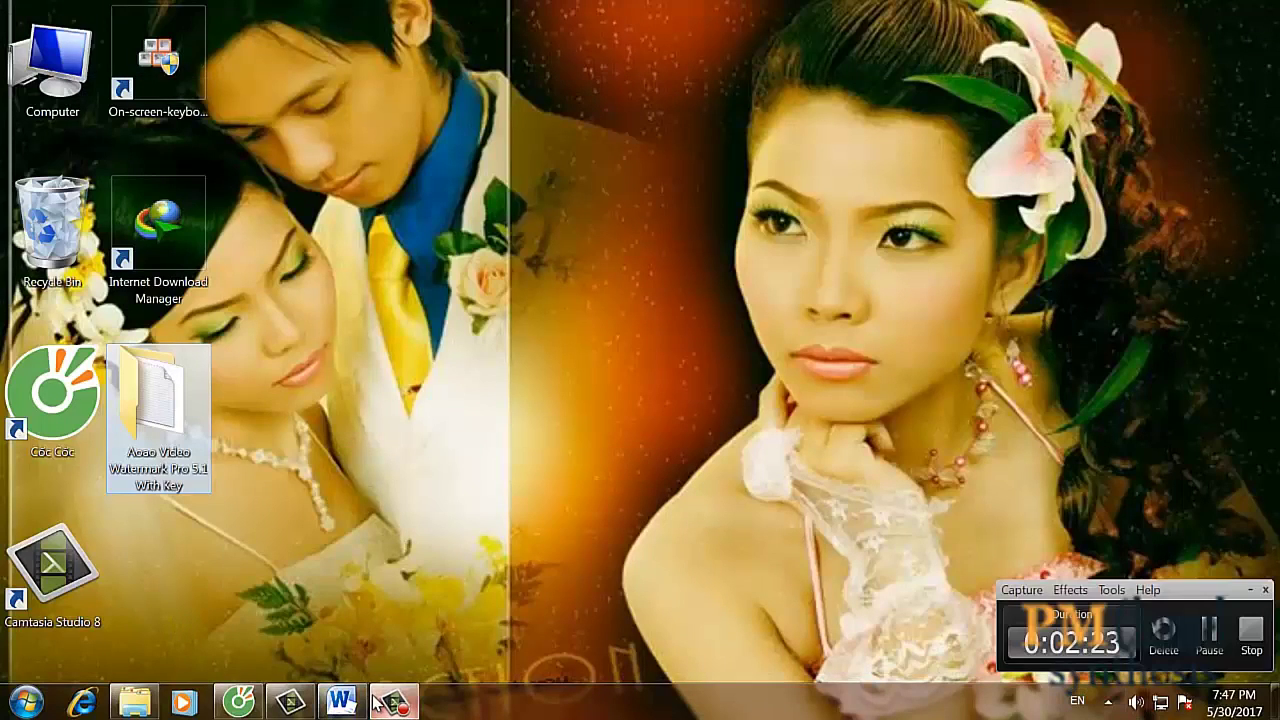
{"action": "left_click", "coordinate": [1215, 635]}
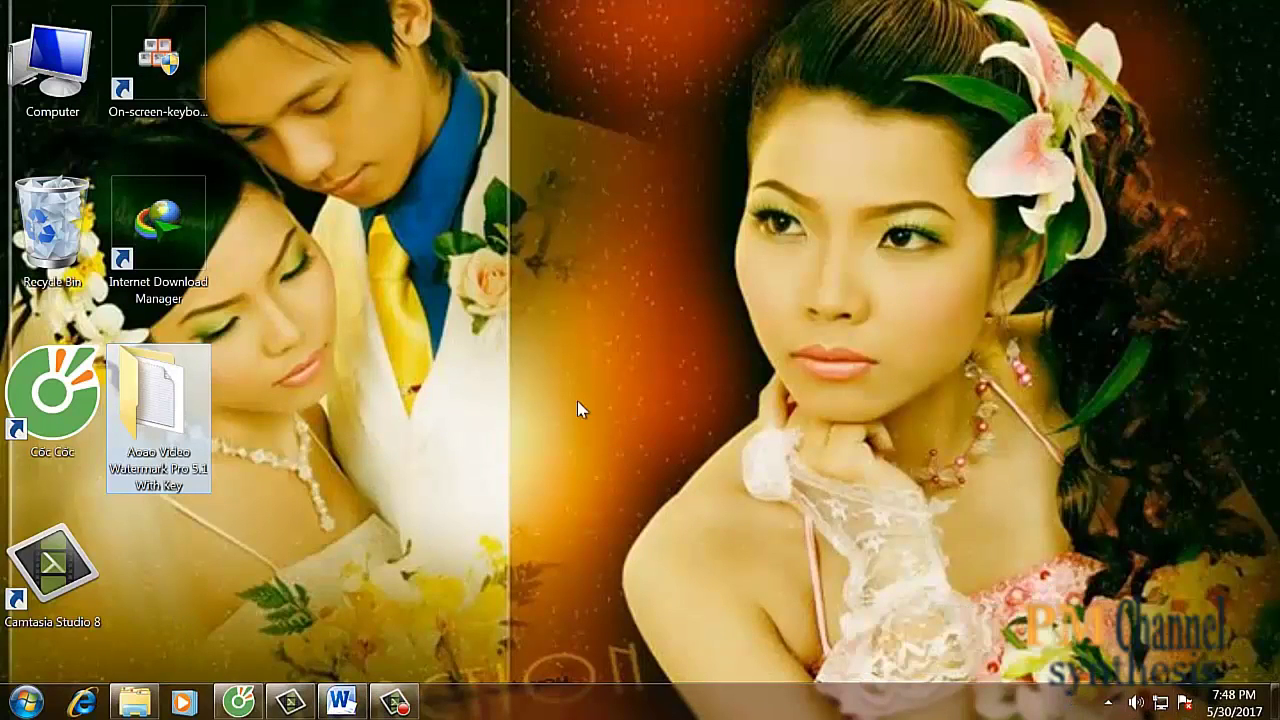
{"action": "left_click", "coordinate": [405, 703]}
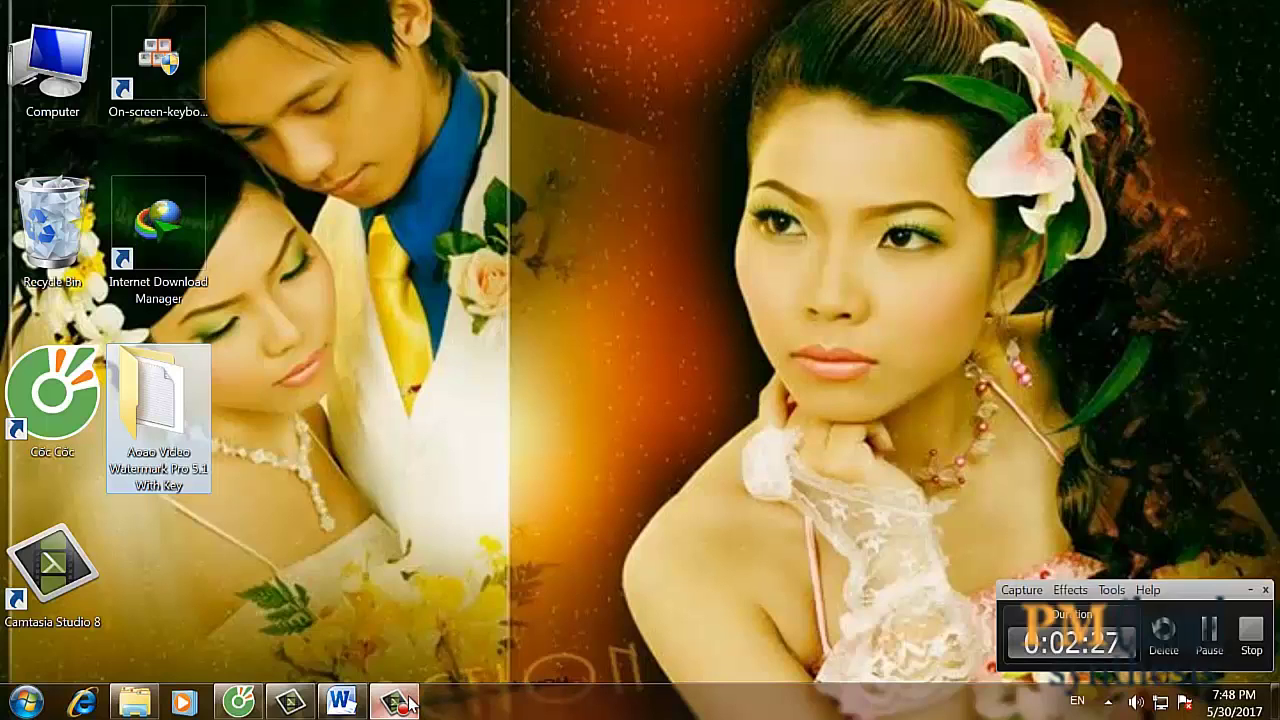
{"action": "left_click", "coordinate": [405, 703]}
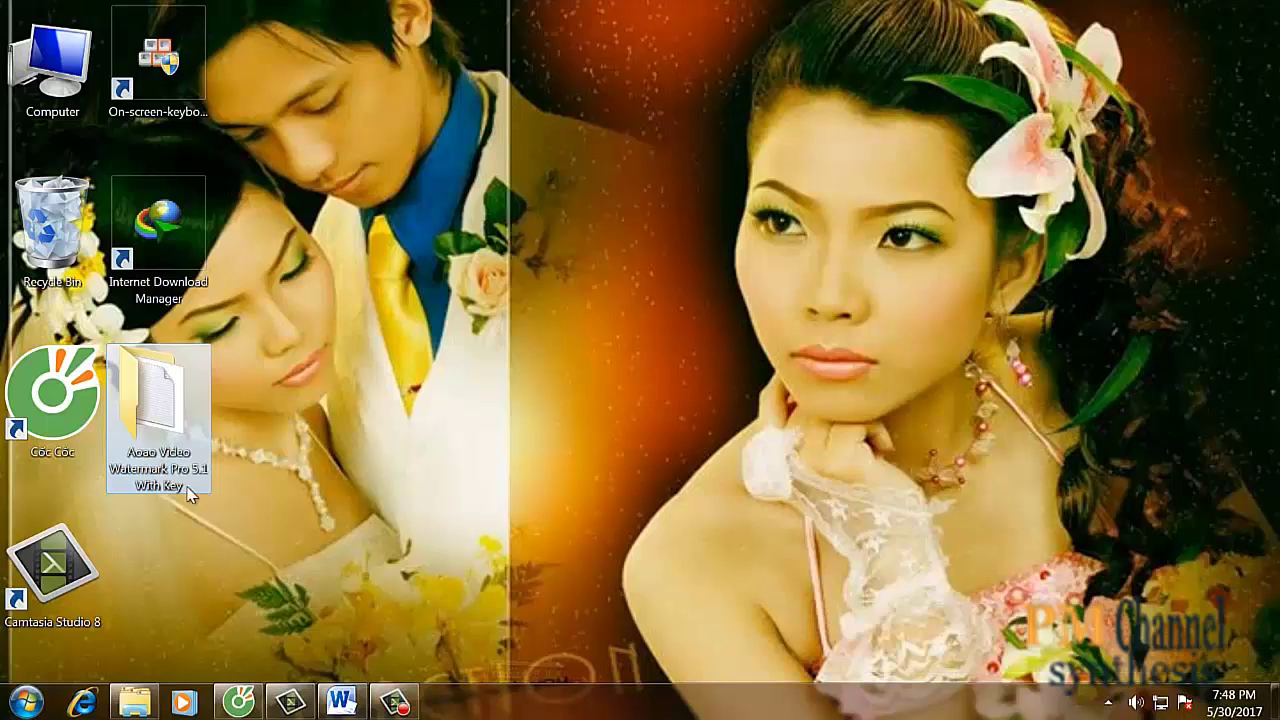
{"action": "double_click", "coordinate": [165, 405]}
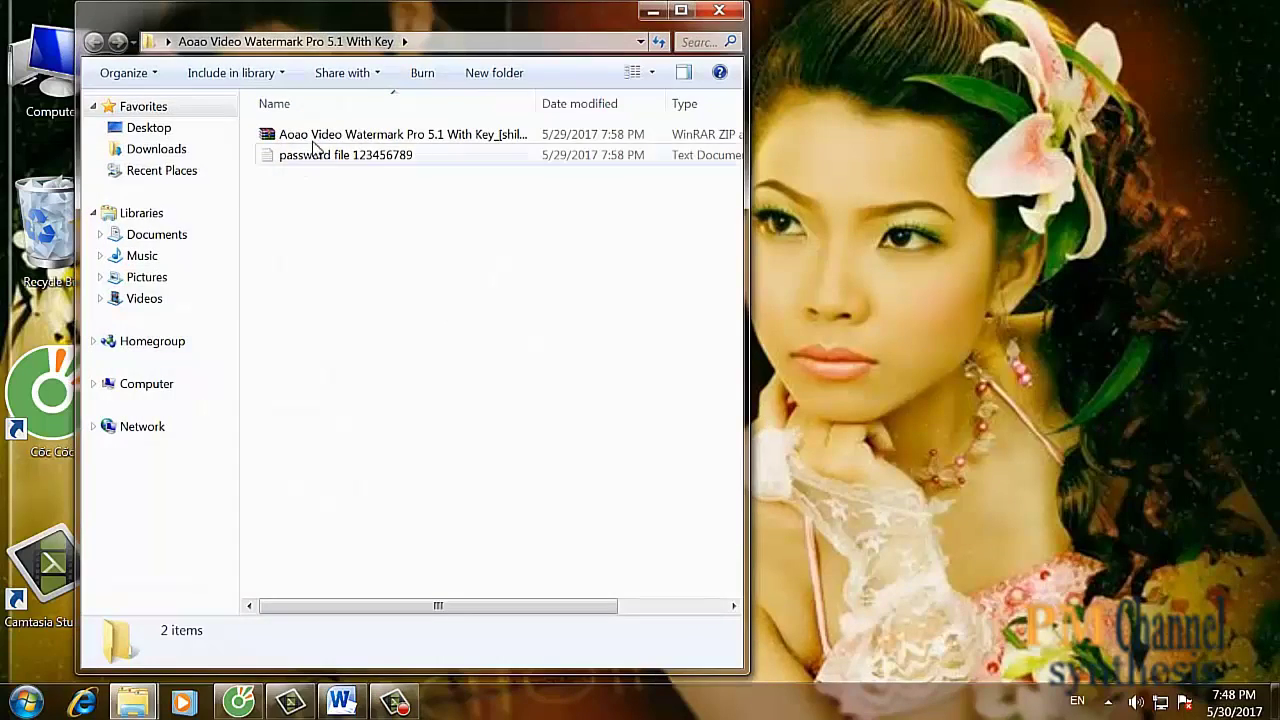
{"action": "right_click", "coordinate": [317, 142]}
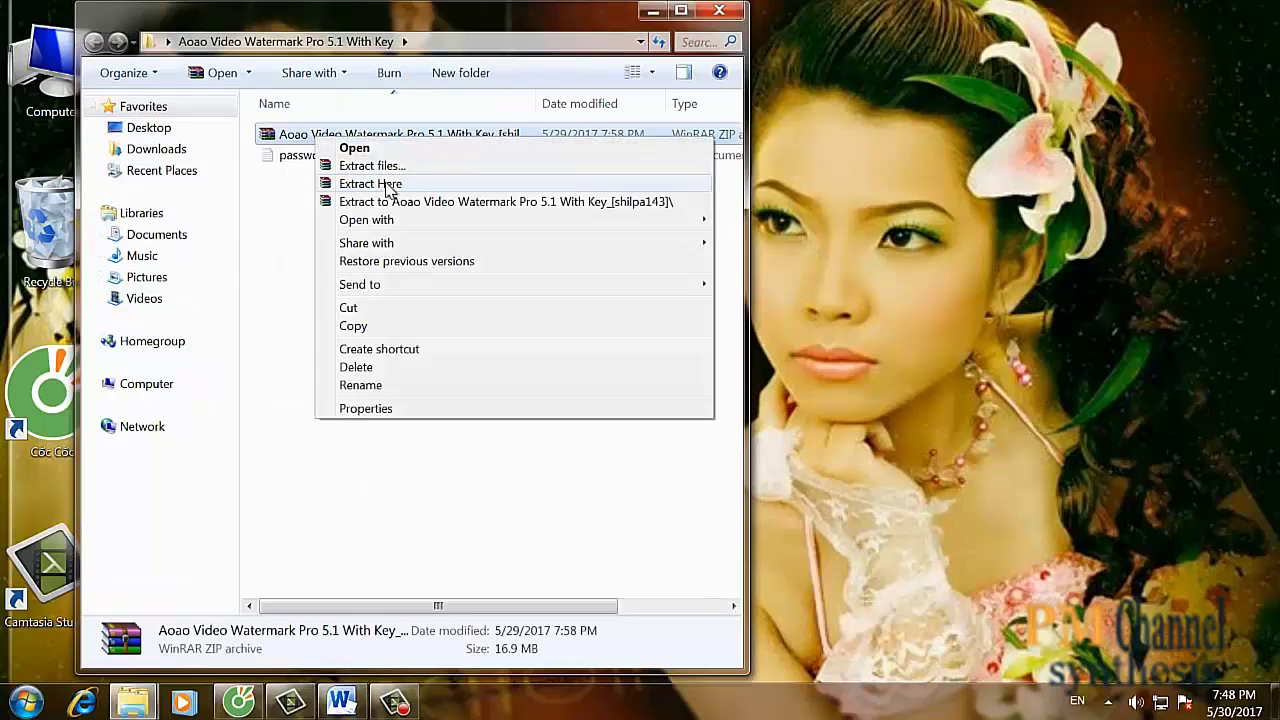
{"action": "left_click", "coordinate": [388, 189]}
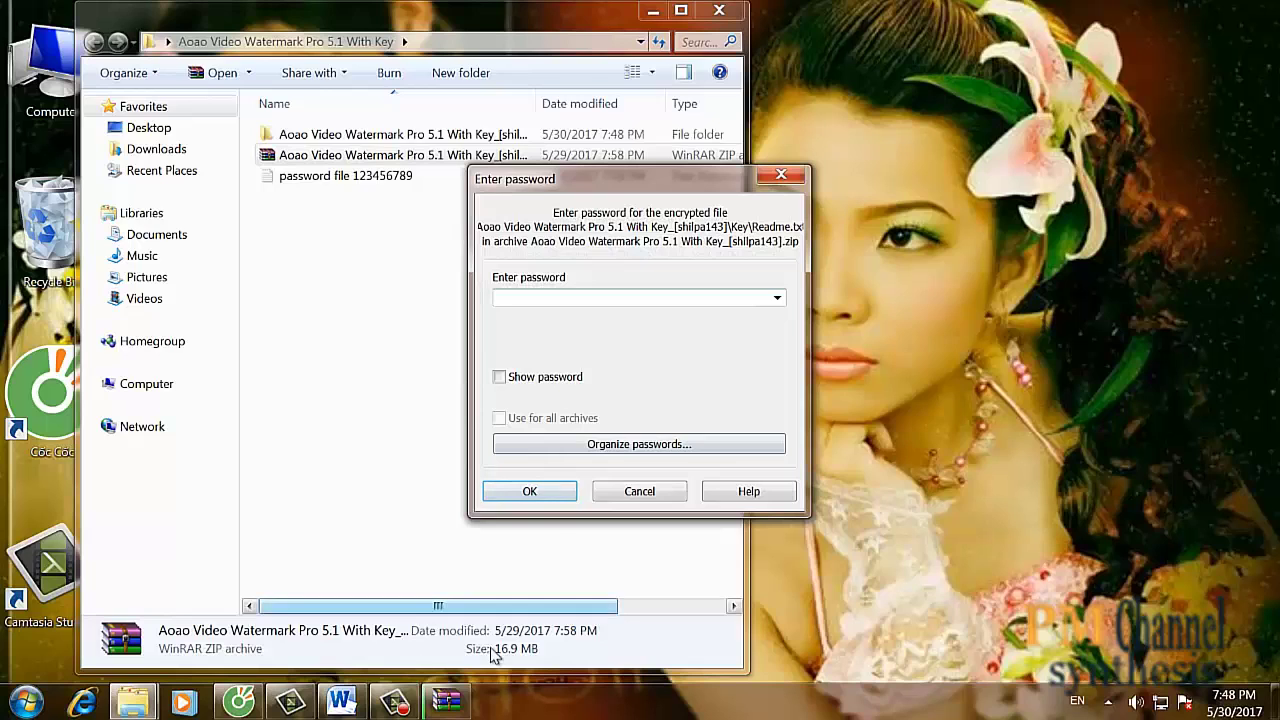
{"action": "left_click", "coordinate": [340, 702]}
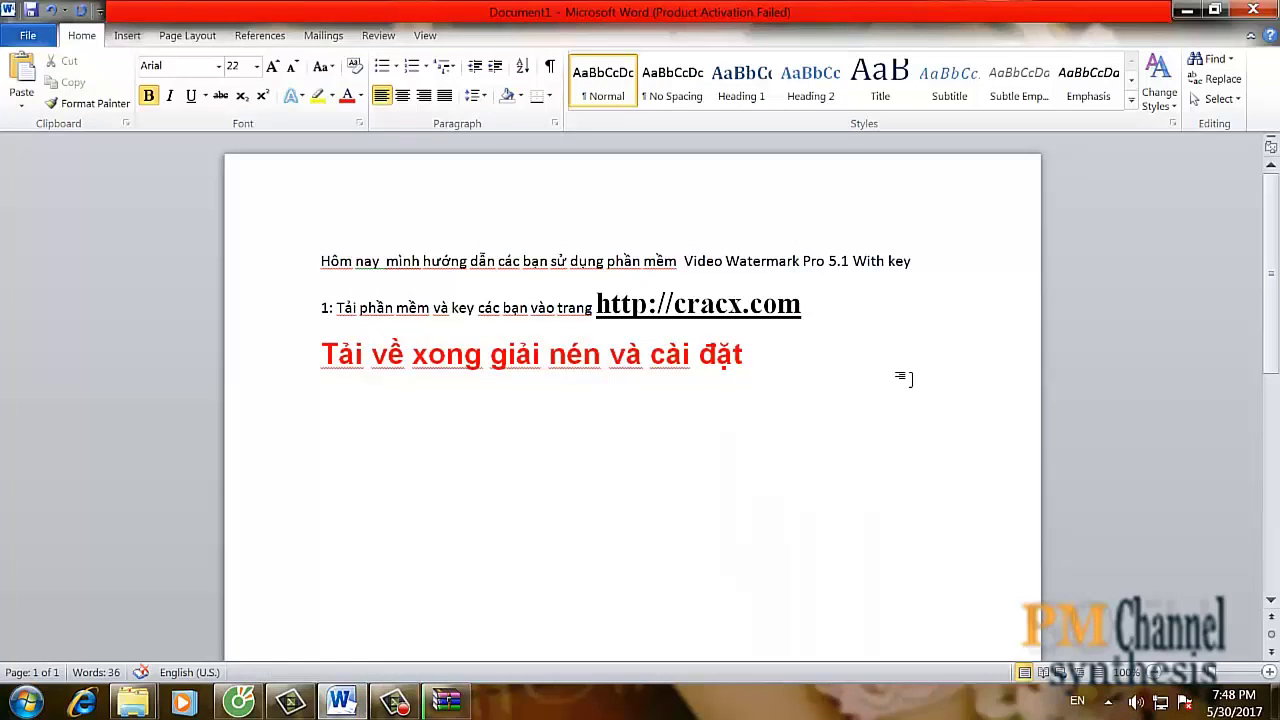
- Add a 'pass' line under the red heading recording the archive password, then minimize Word
{"action": "key", "text": "Return"}
{"action": "type", "text": "pass "}
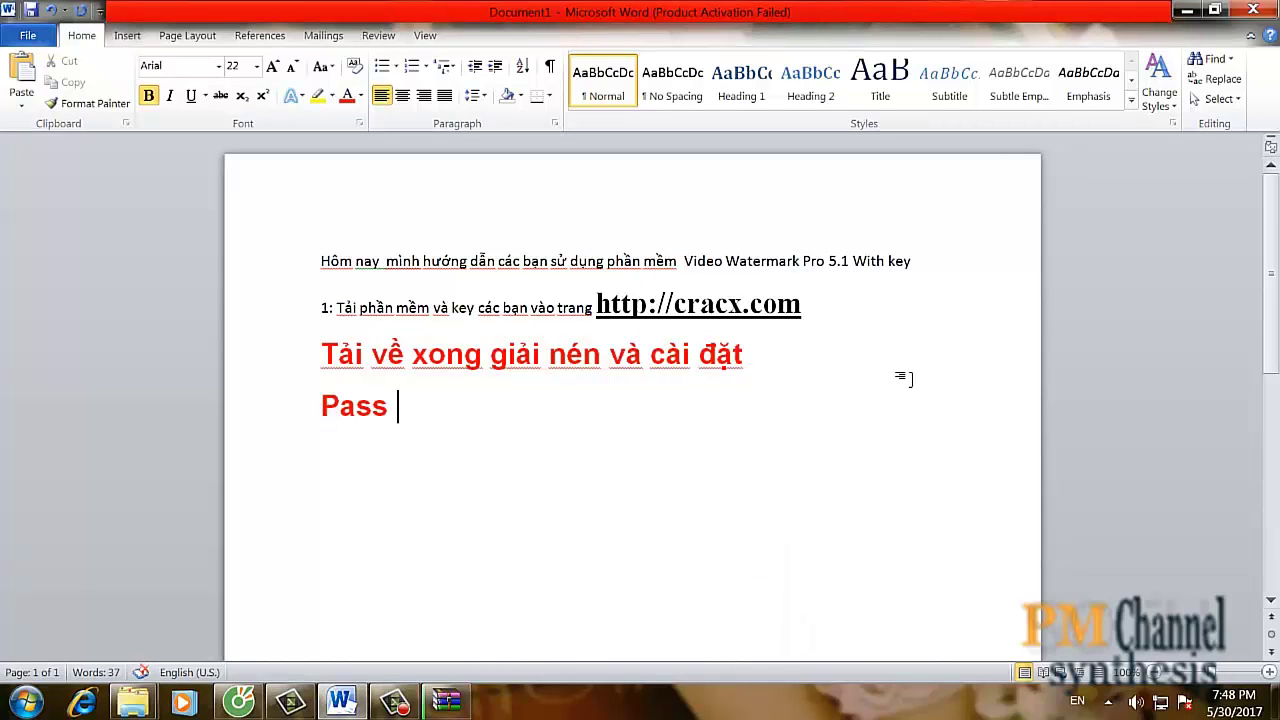
{"action": "type", "text": "1234"}
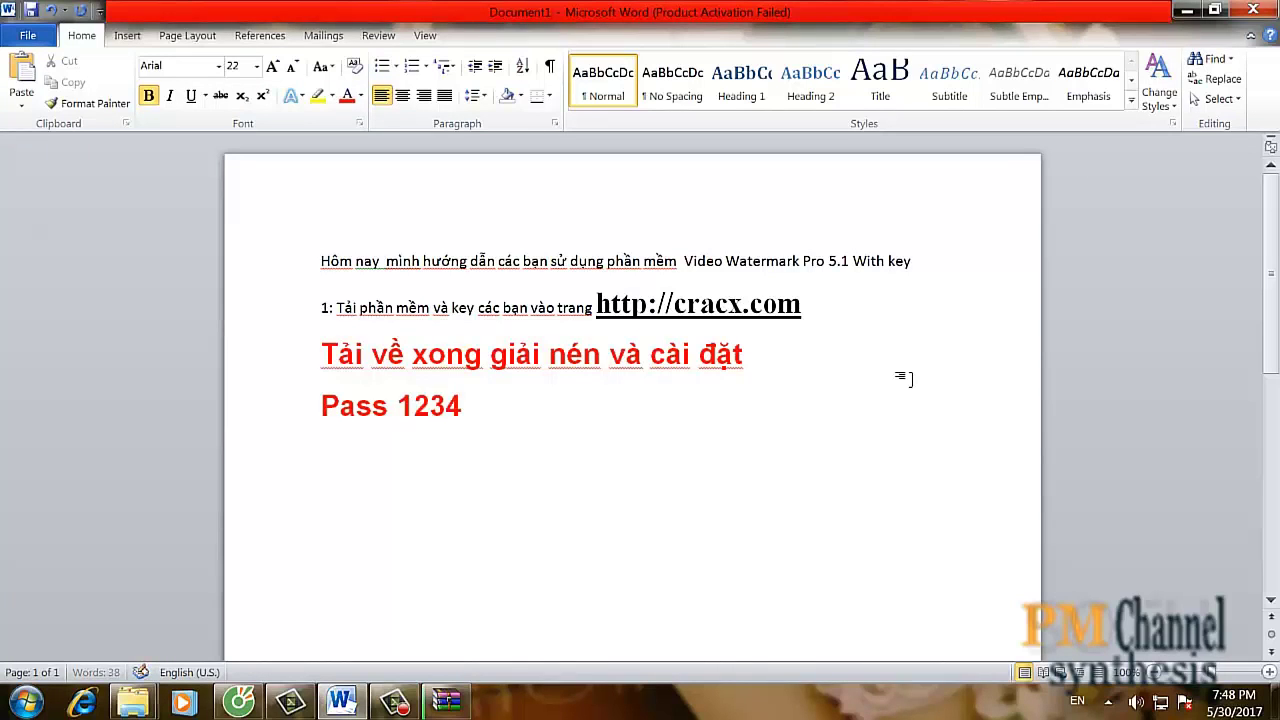
{"action": "type", "text": "56789"}
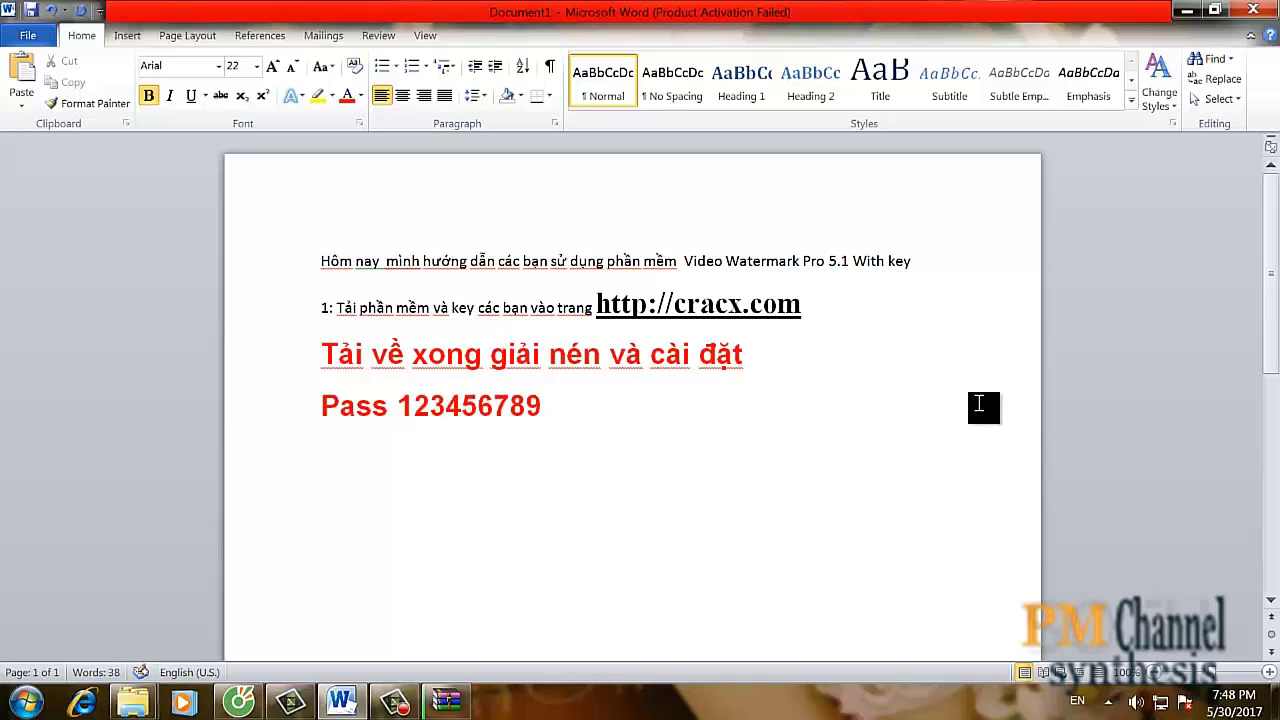
{"action": "left_click", "coordinate": [1190, 10]}
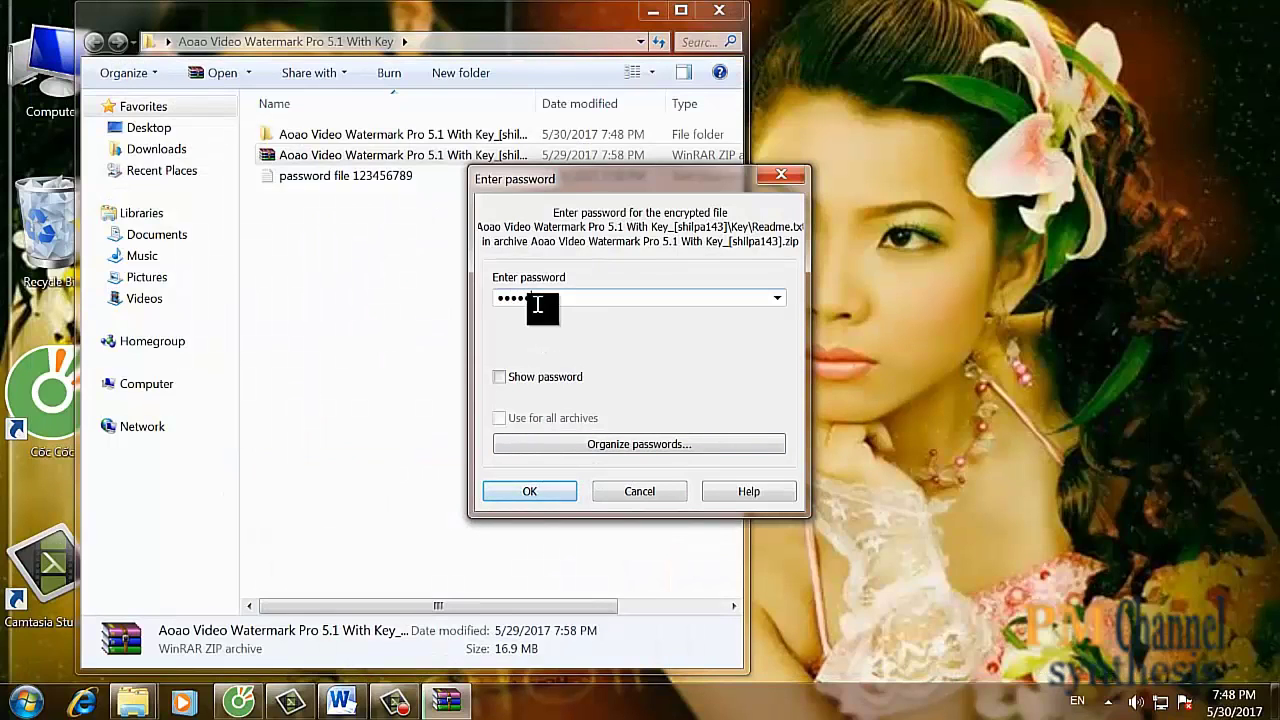
- Confirm the password to extract the archive, then run video-watermark-pro from the extracted folder
{"action": "left_click", "coordinate": [546, 500]}
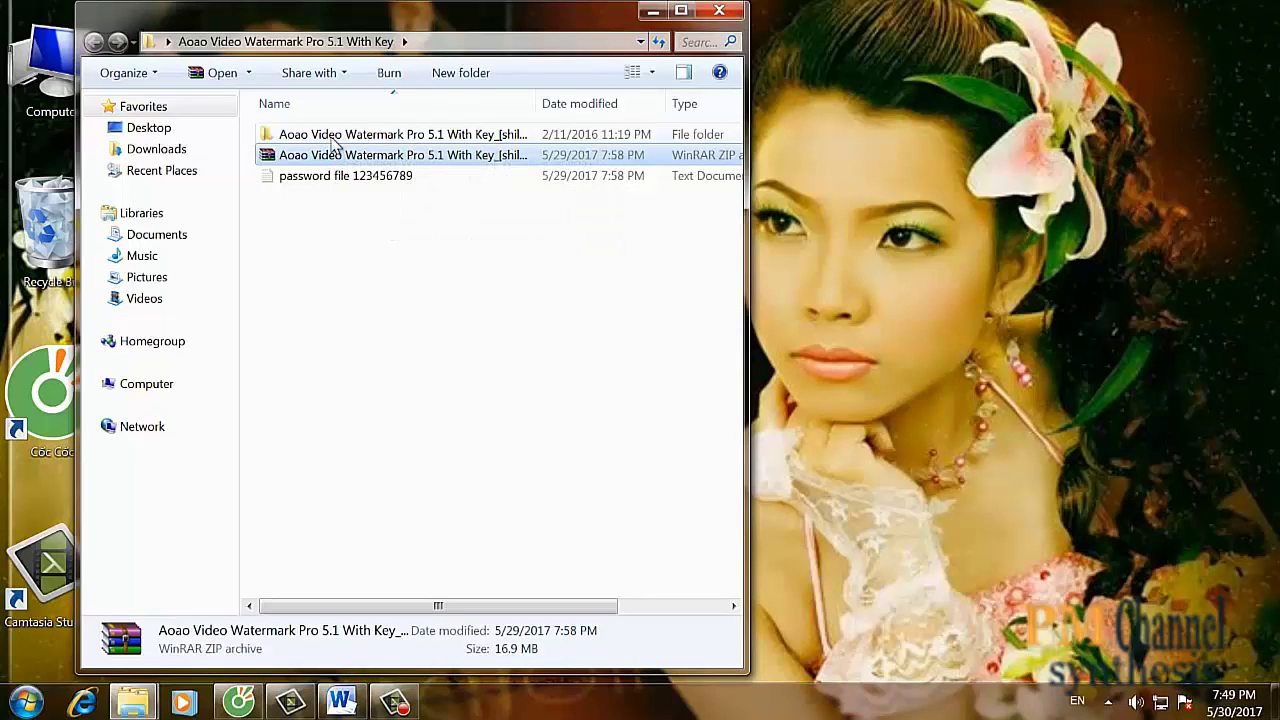
{"action": "double_click", "coordinate": [335, 136]}
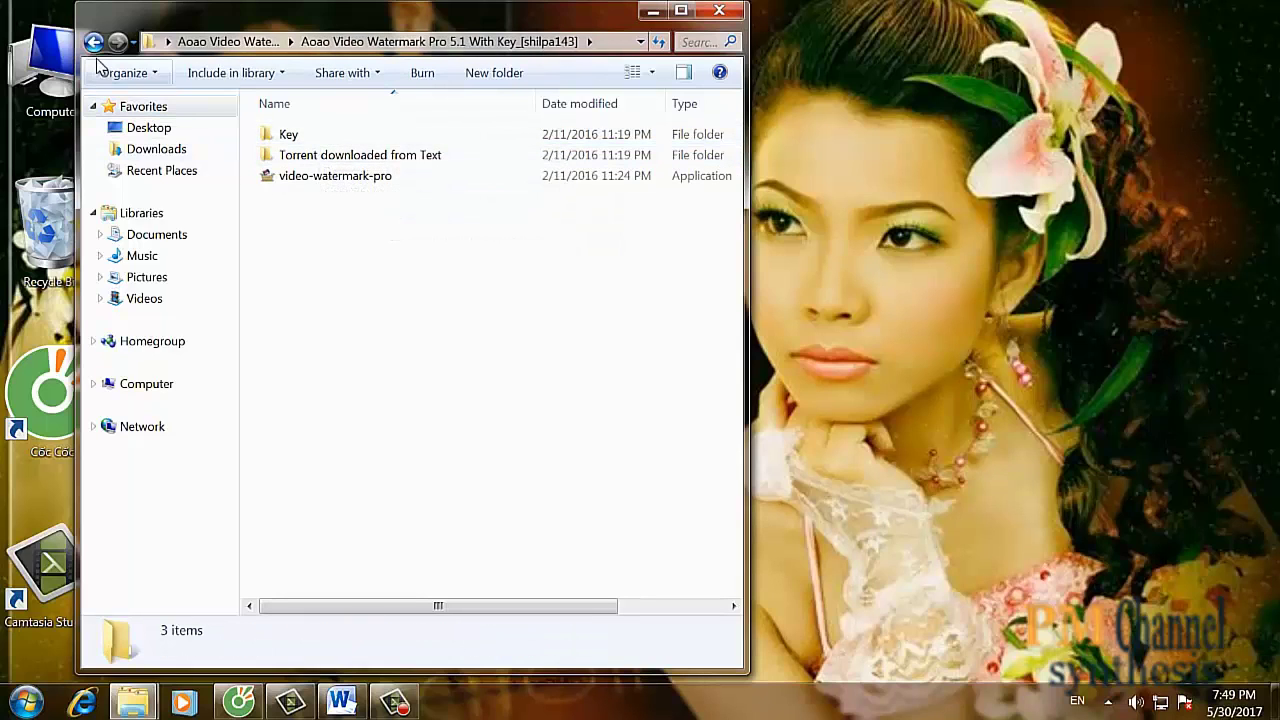
{"action": "double_click", "coordinate": [319, 186]}
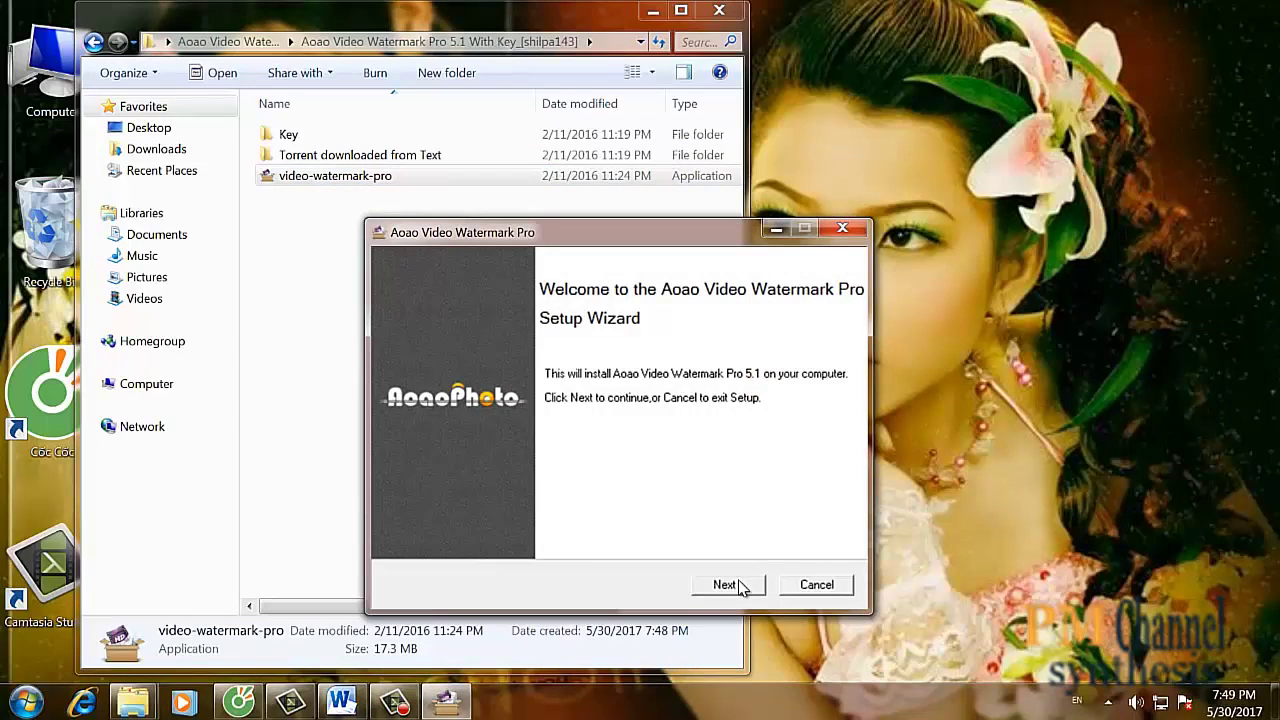
- Accept the license and install with the default C:\Program Files\WonderFox Soft folder and a desktop icon
{"action": "left_click", "coordinate": [738, 585]}
{"action": "left_click", "coordinate": [525, 520]}
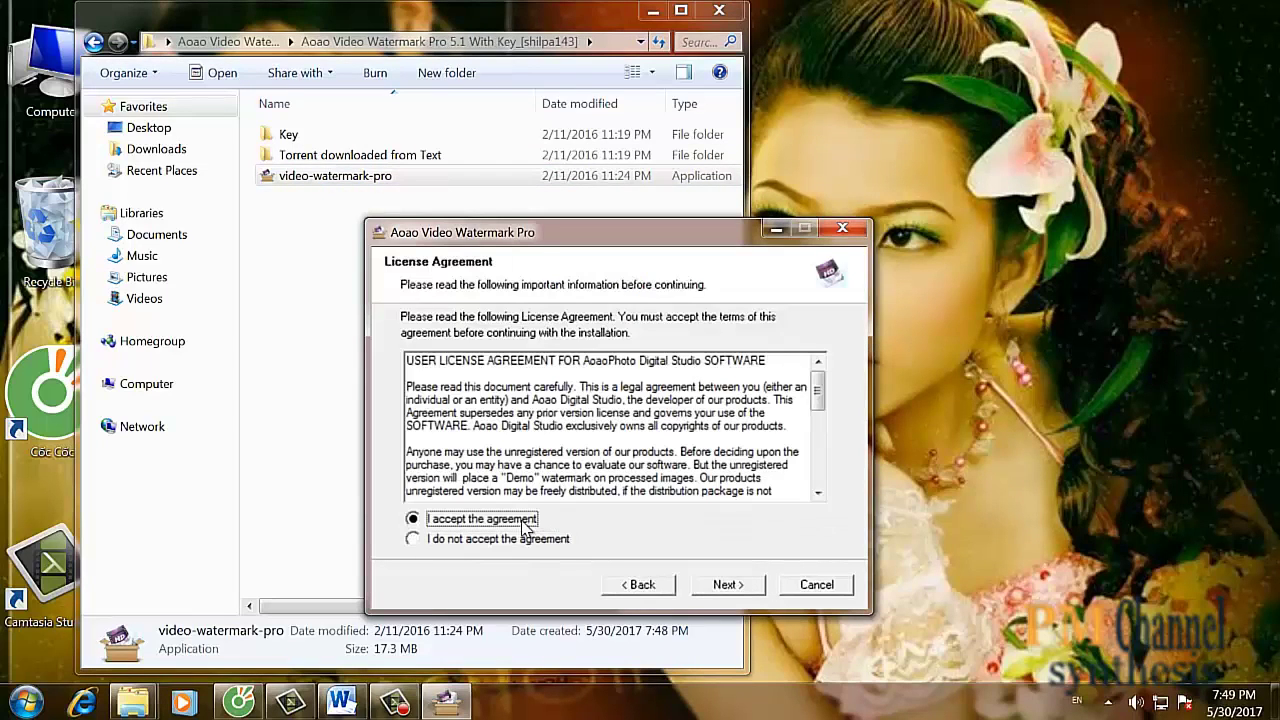
{"action": "left_click", "coordinate": [726, 585]}
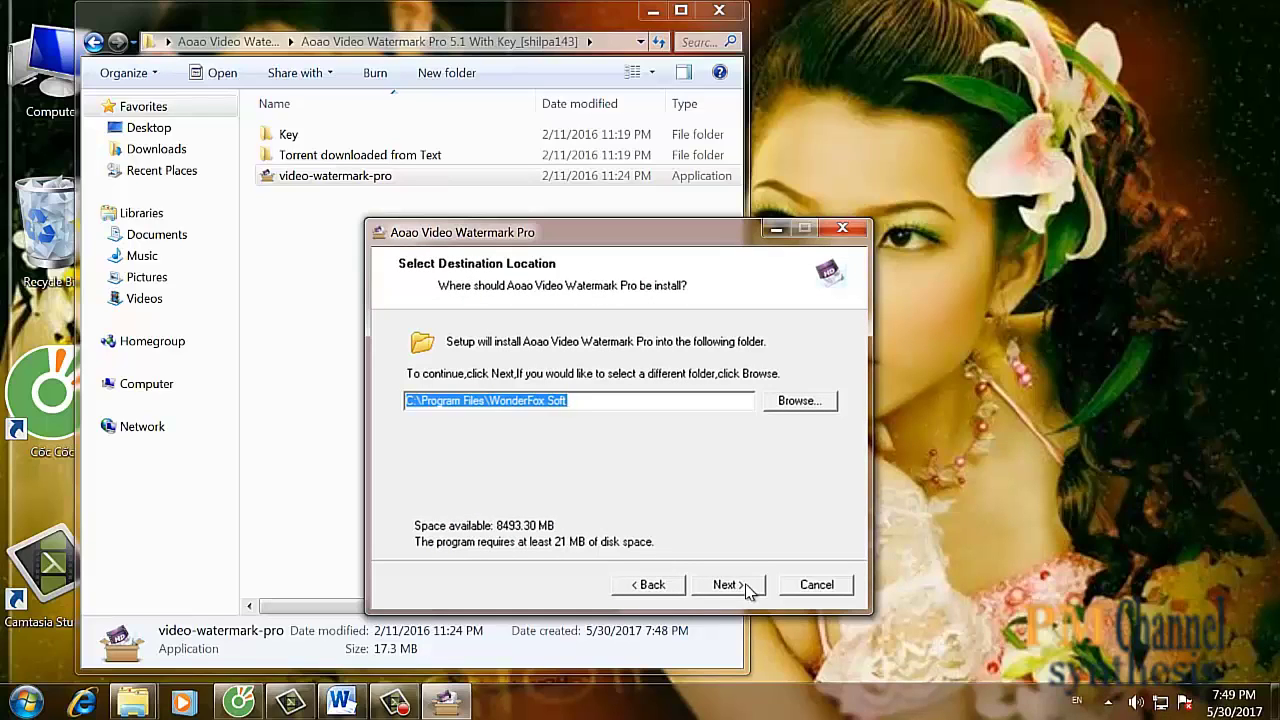
{"action": "left_click", "coordinate": [727, 585]}
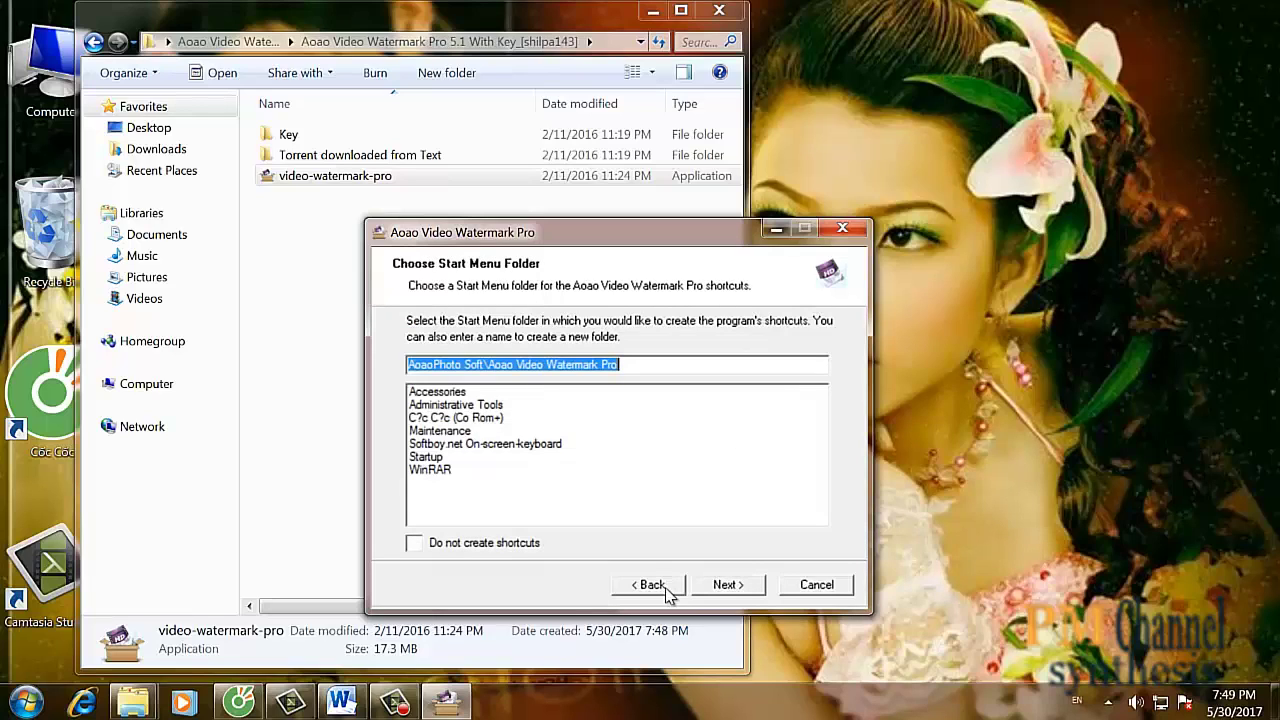
{"action": "left_click", "coordinate": [727, 585]}
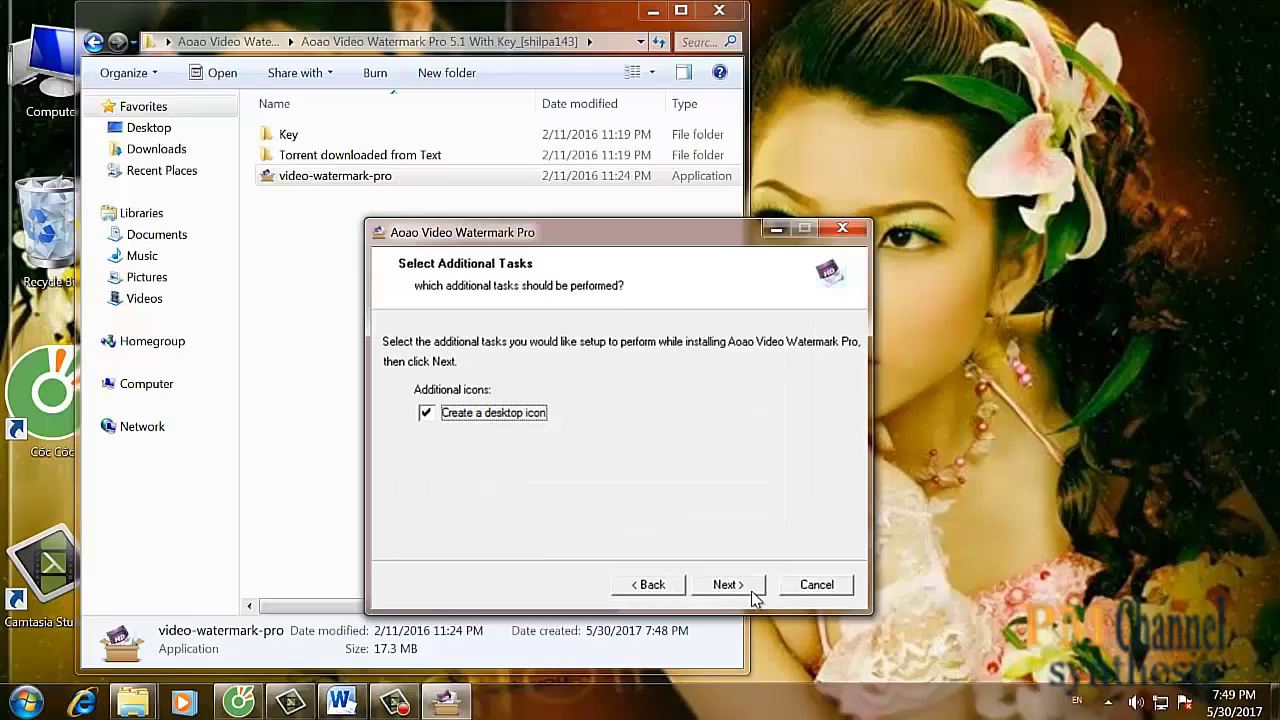
{"action": "left_click", "coordinate": [754, 594]}
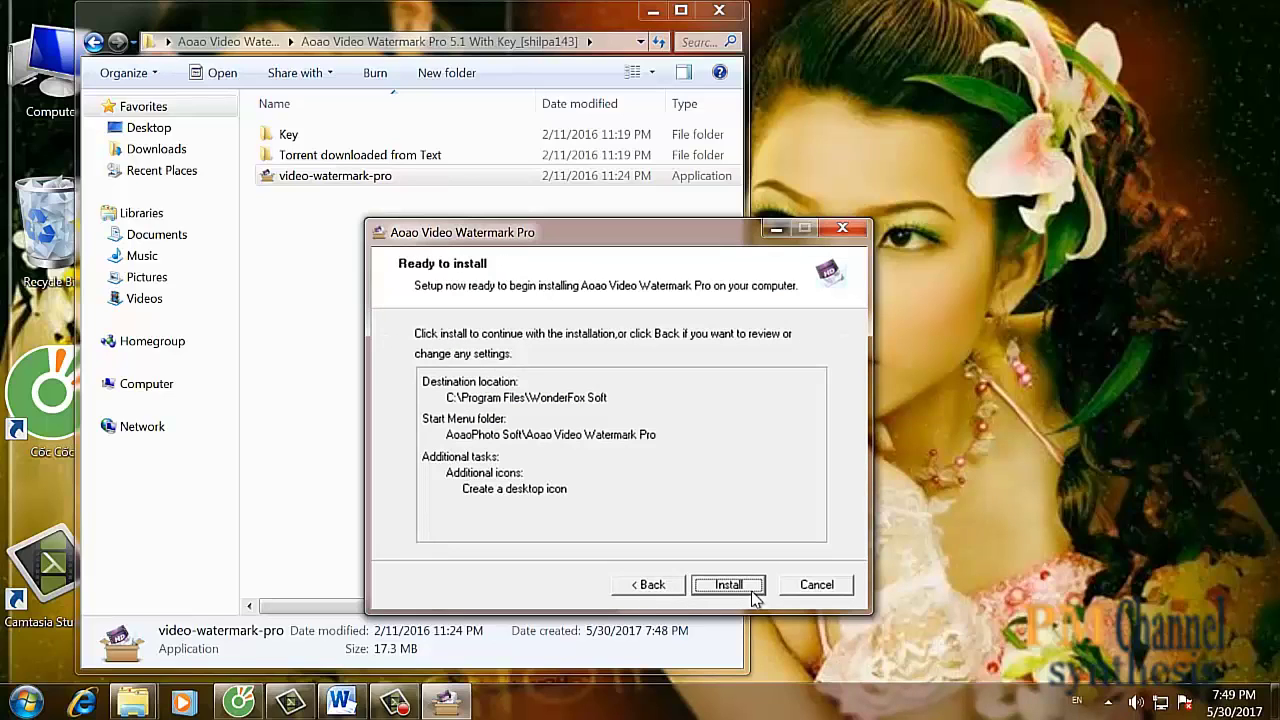
{"action": "left_click", "coordinate": [753, 591]}
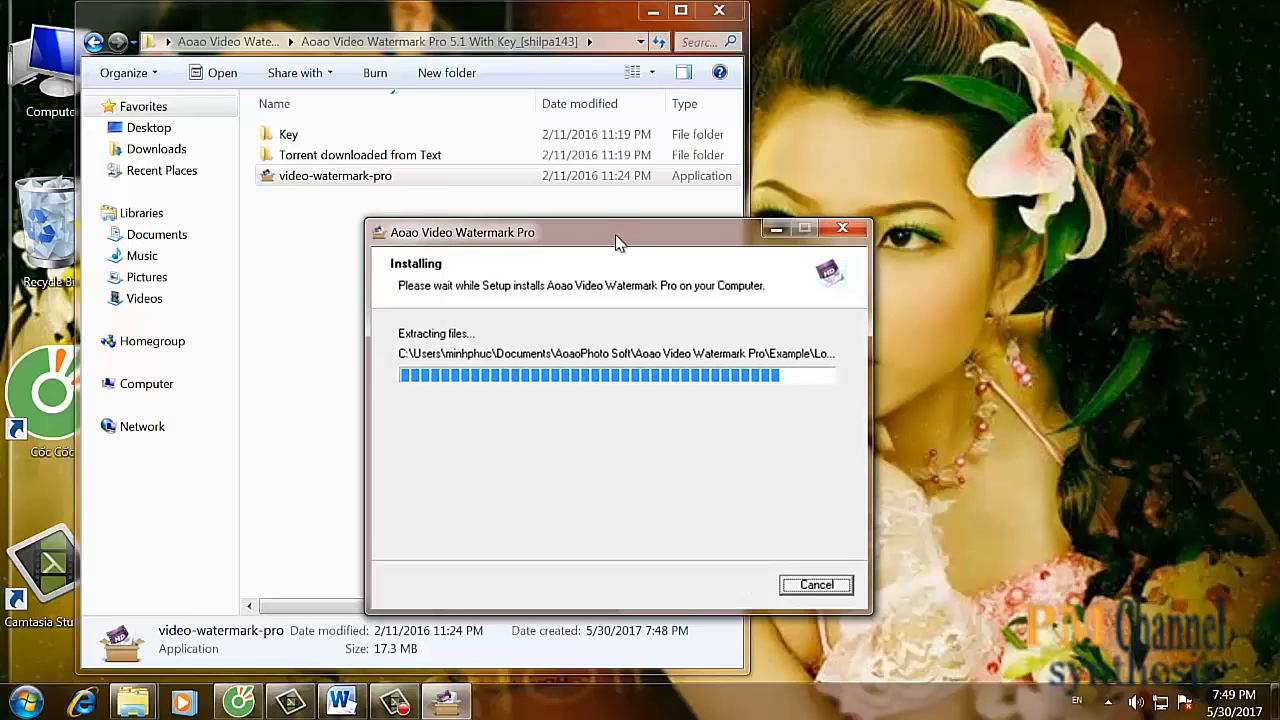
- Untick Visit product page and finish setup, launching Aoao Video Watermark Pro
{"action": "left_click_drag", "start_coordinate": [615, 240], "coordinate": [891, 144]}
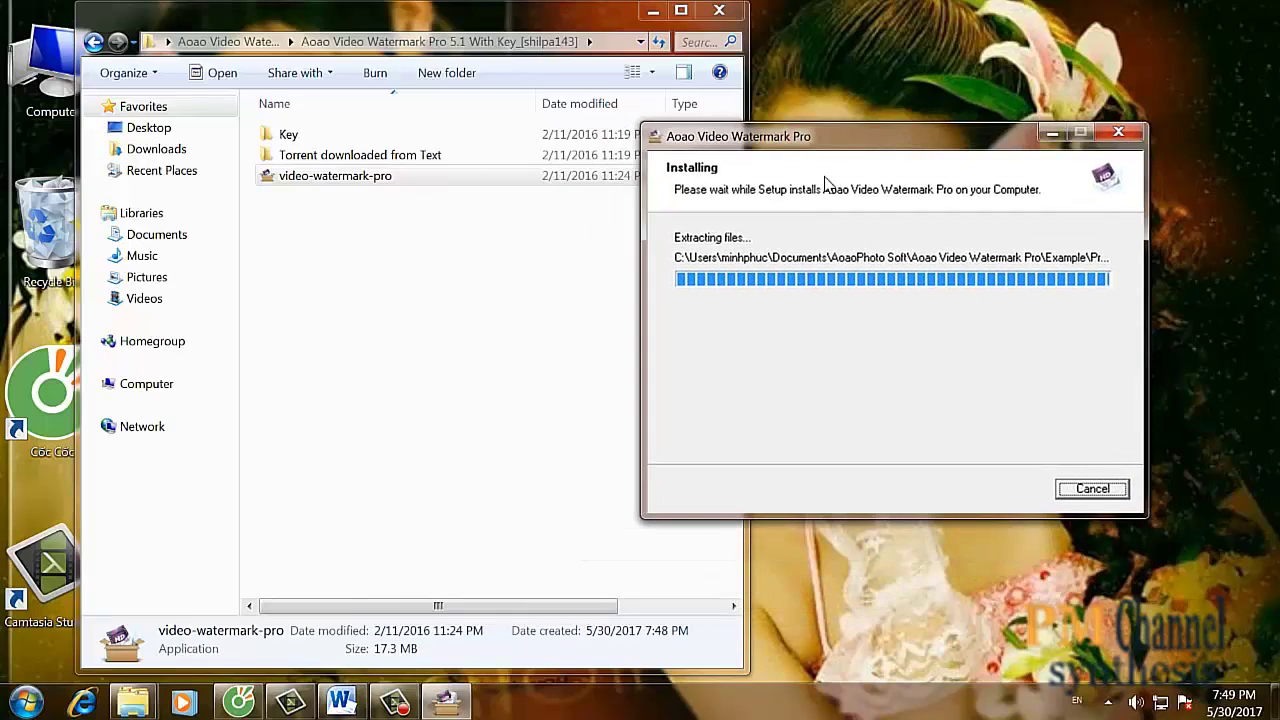
{"action": "left_click", "coordinate": [922, 396]}
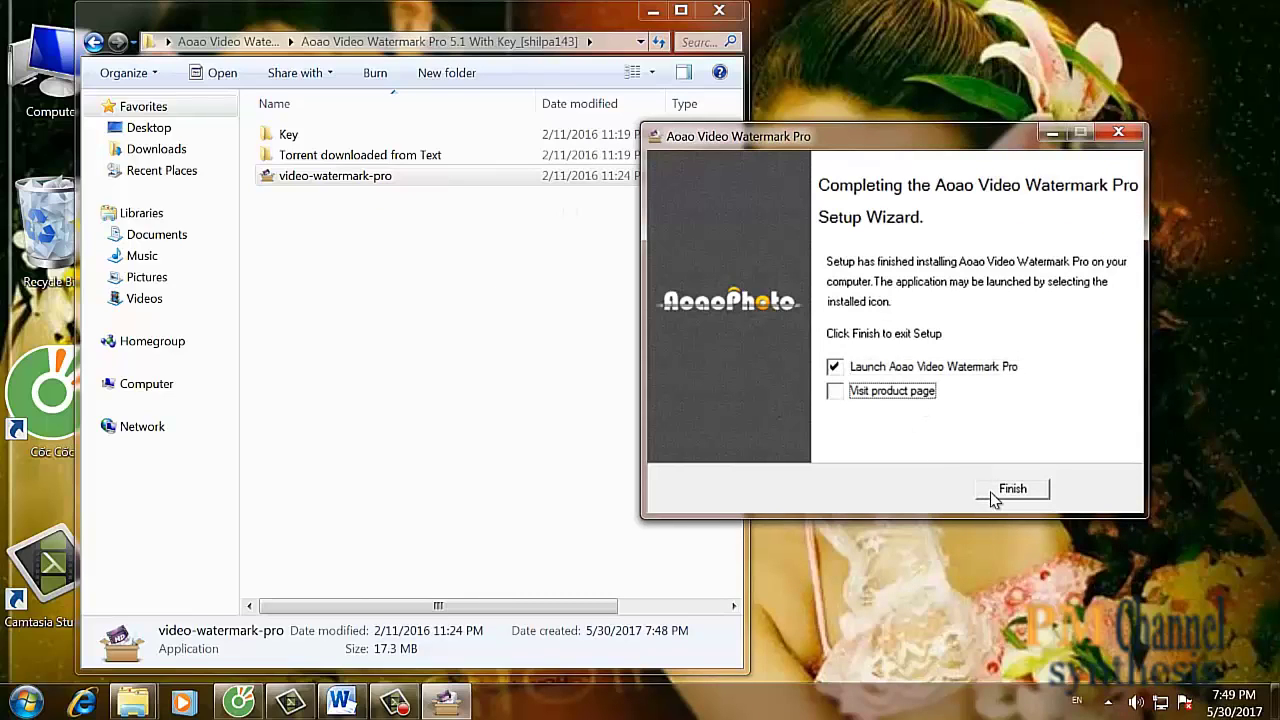
{"action": "left_click", "coordinate": [1010, 490]}
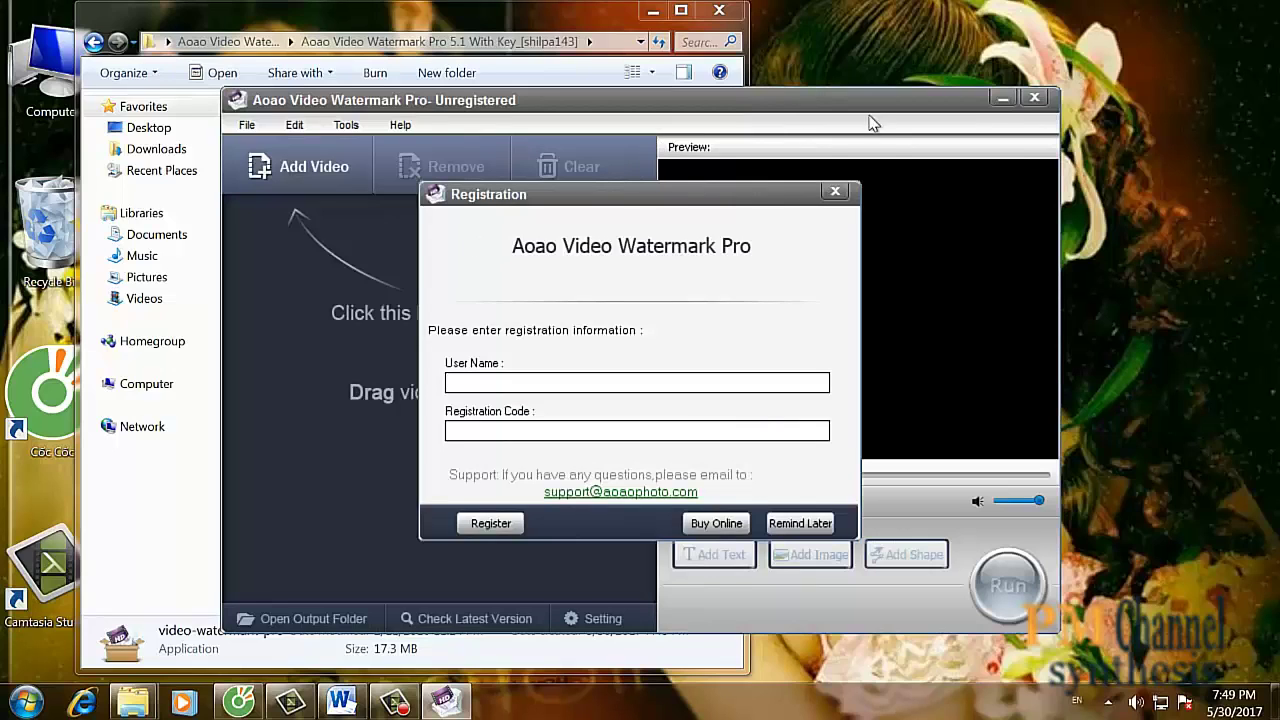
- Open Key\Readme and paste its license code into the Registration dialog's code field
{"action": "left_click", "coordinate": [500, 25]}
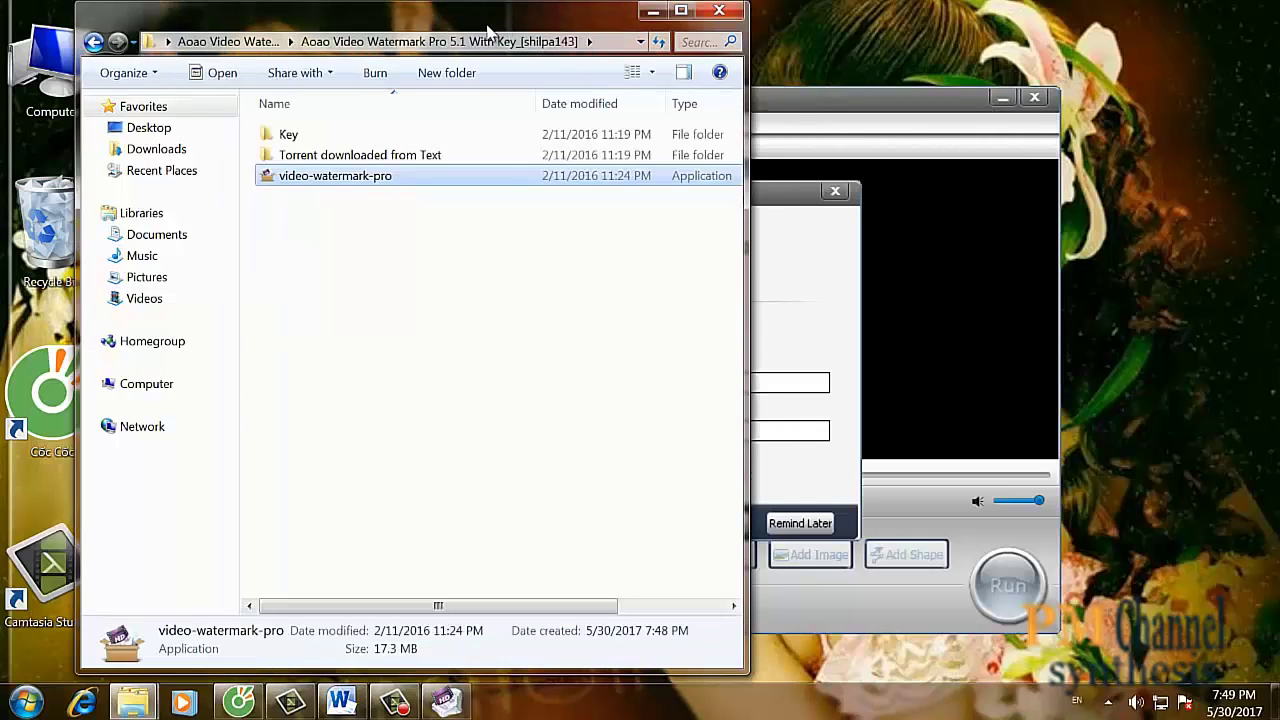
{"action": "double_click", "coordinate": [287, 136]}
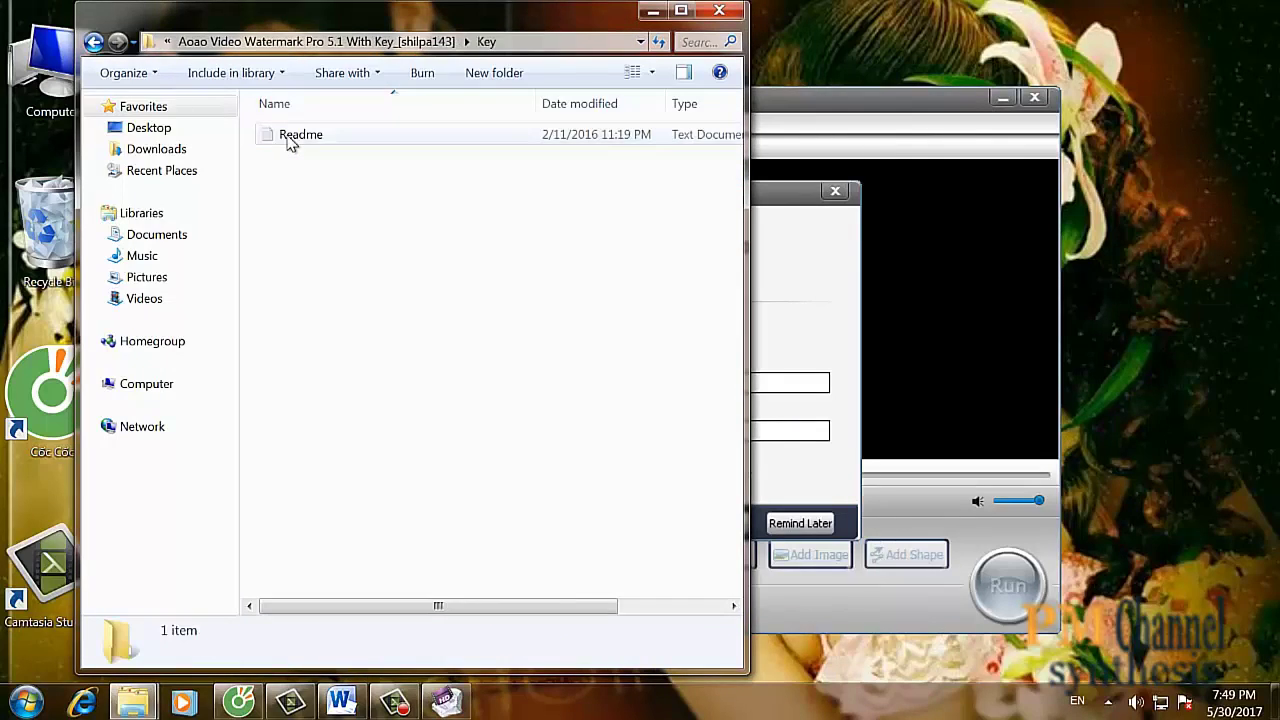
{"action": "left_click", "coordinate": [290, 140]}
{"action": "double_click", "coordinate": [290, 140]}
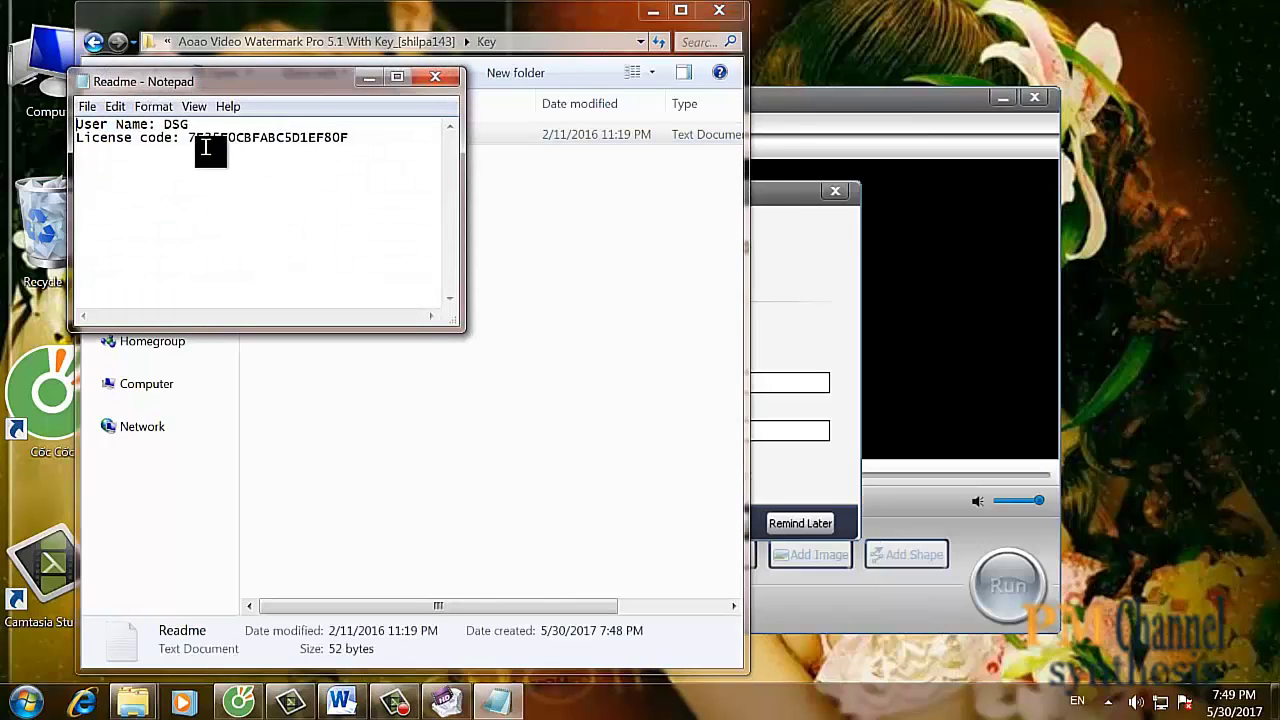
{"action": "left_click_drag", "start_coordinate": [188, 137], "coordinate": [350, 148]}
{"action": "key", "text": "ctrl+c"}
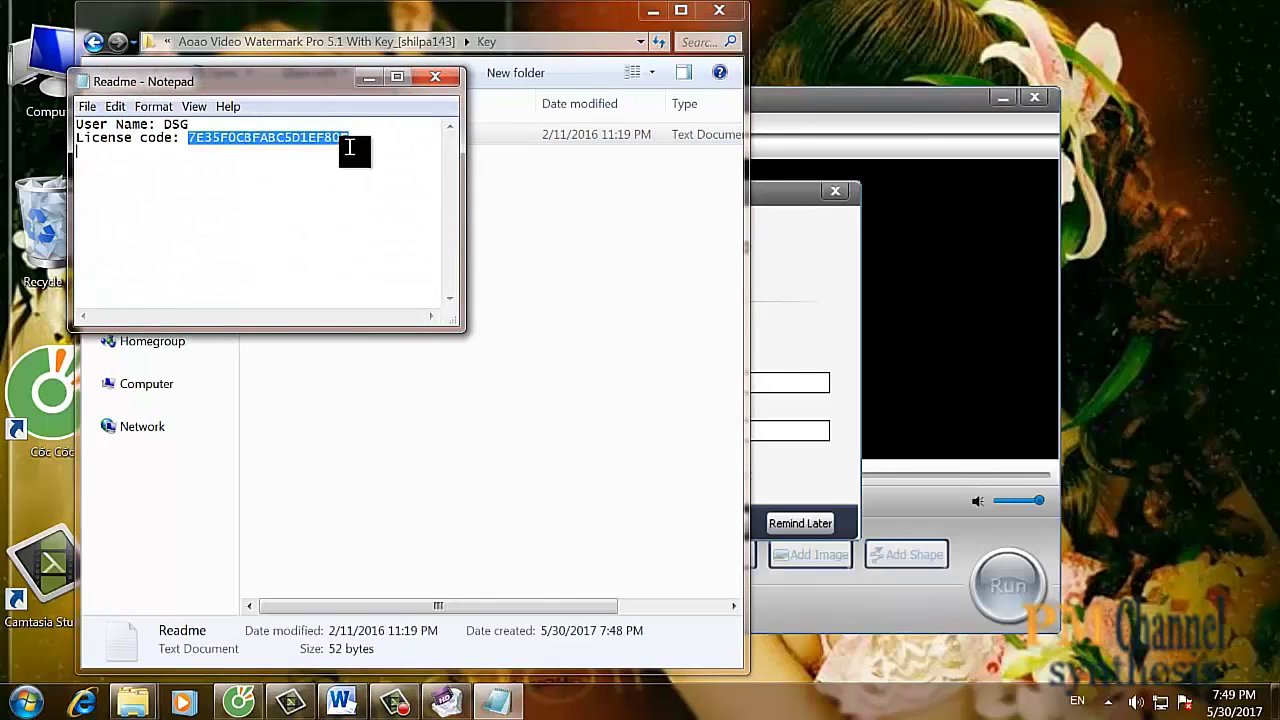
{"action": "left_click", "coordinate": [803, 468]}
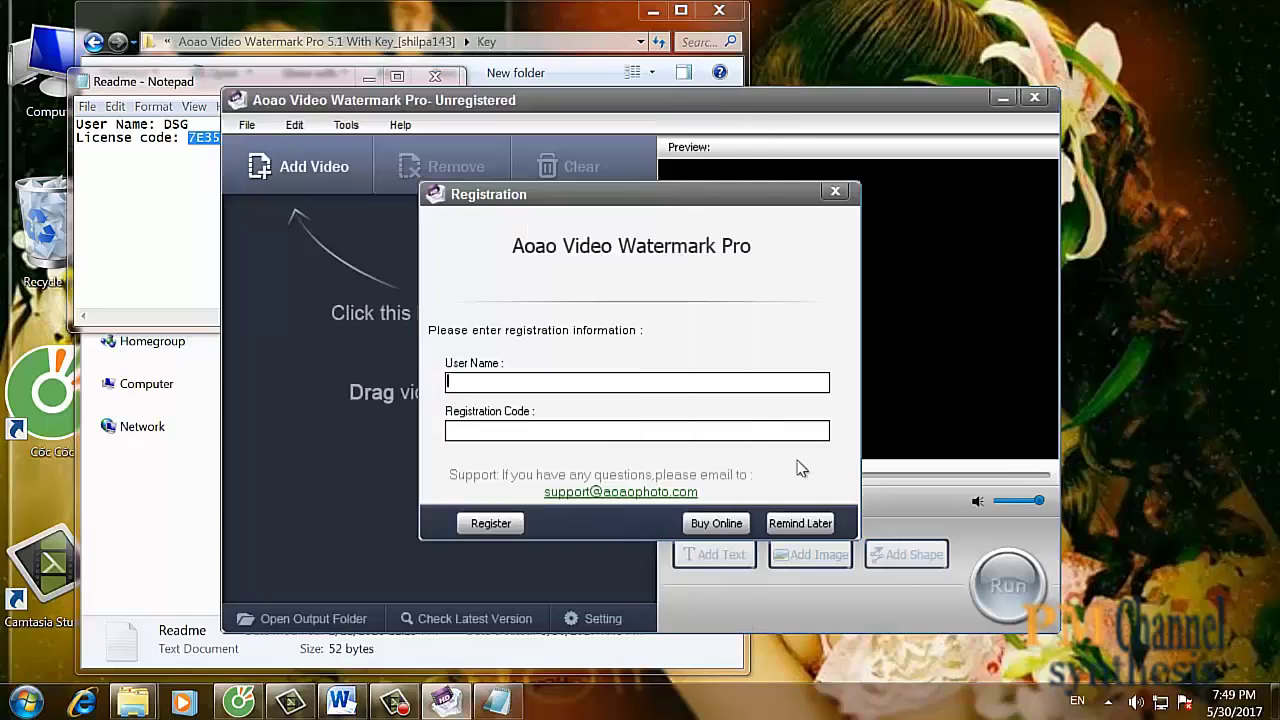
{"action": "left_click", "coordinate": [705, 431]}
{"action": "key", "text": "ctrl+v"}
- Paste the Readme's user name into the user name field, register, and dismiss 'Register successful!'
{"action": "left_click_drag", "start_coordinate": [164, 124], "coordinate": [216, 126]}
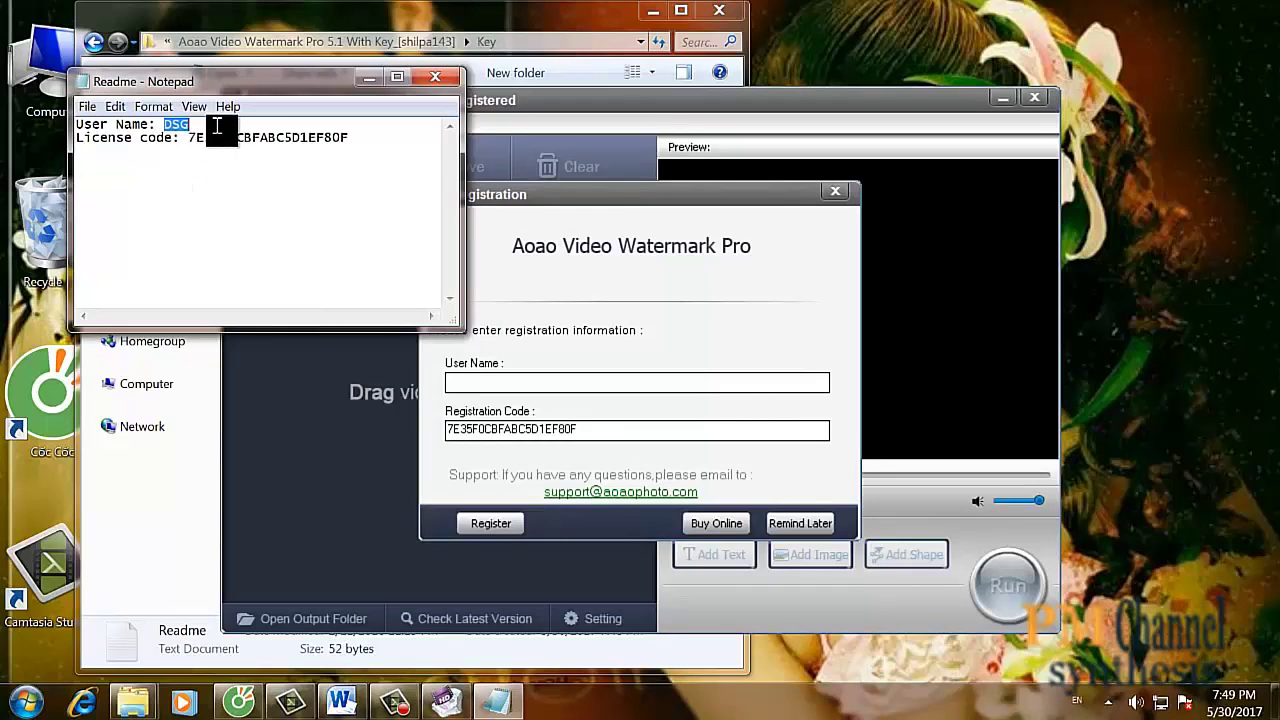
{"action": "left_click", "coordinate": [520, 391]}
{"action": "type", "text": "DSG"}
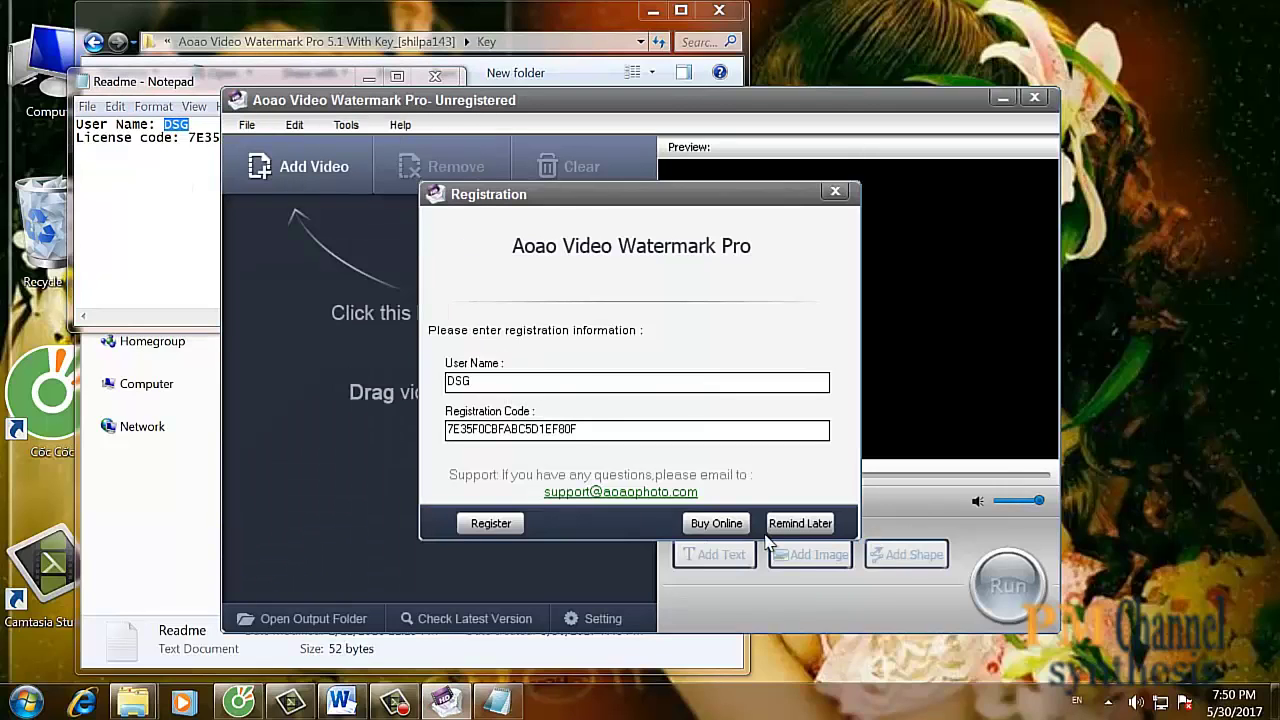
{"action": "left_click", "coordinate": [496, 522]}
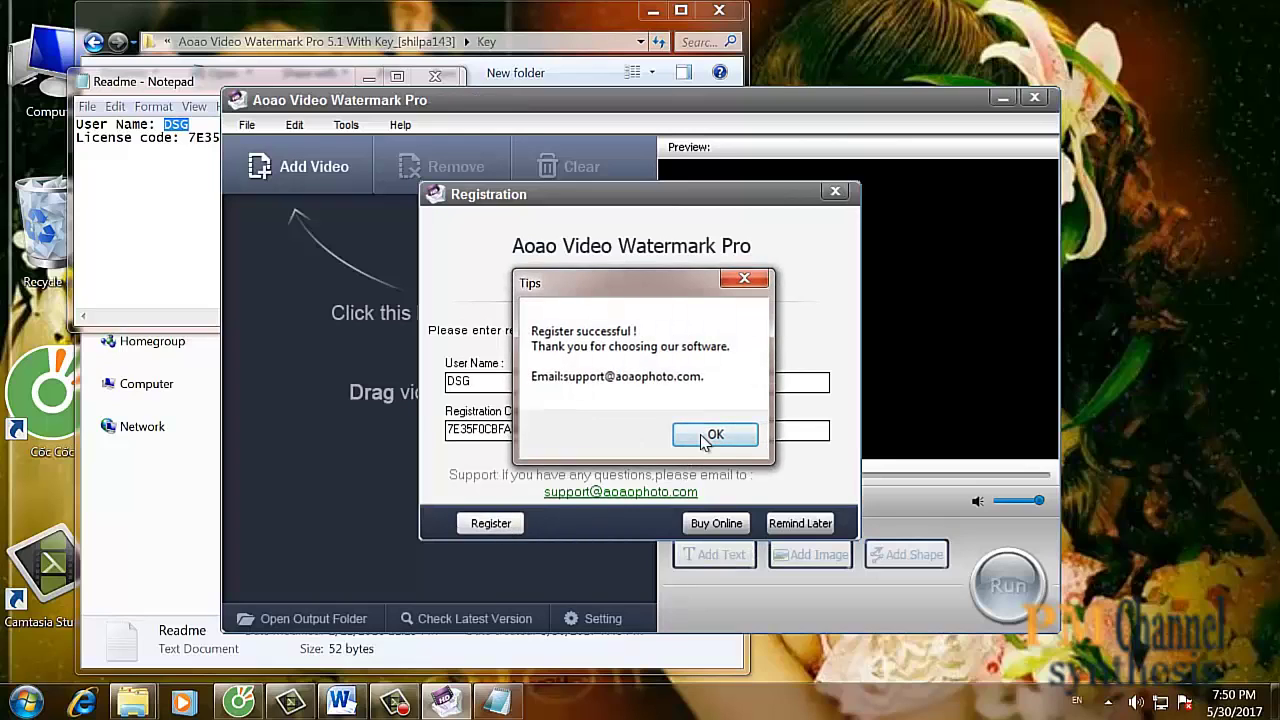
{"action": "left_click", "coordinate": [705, 437]}
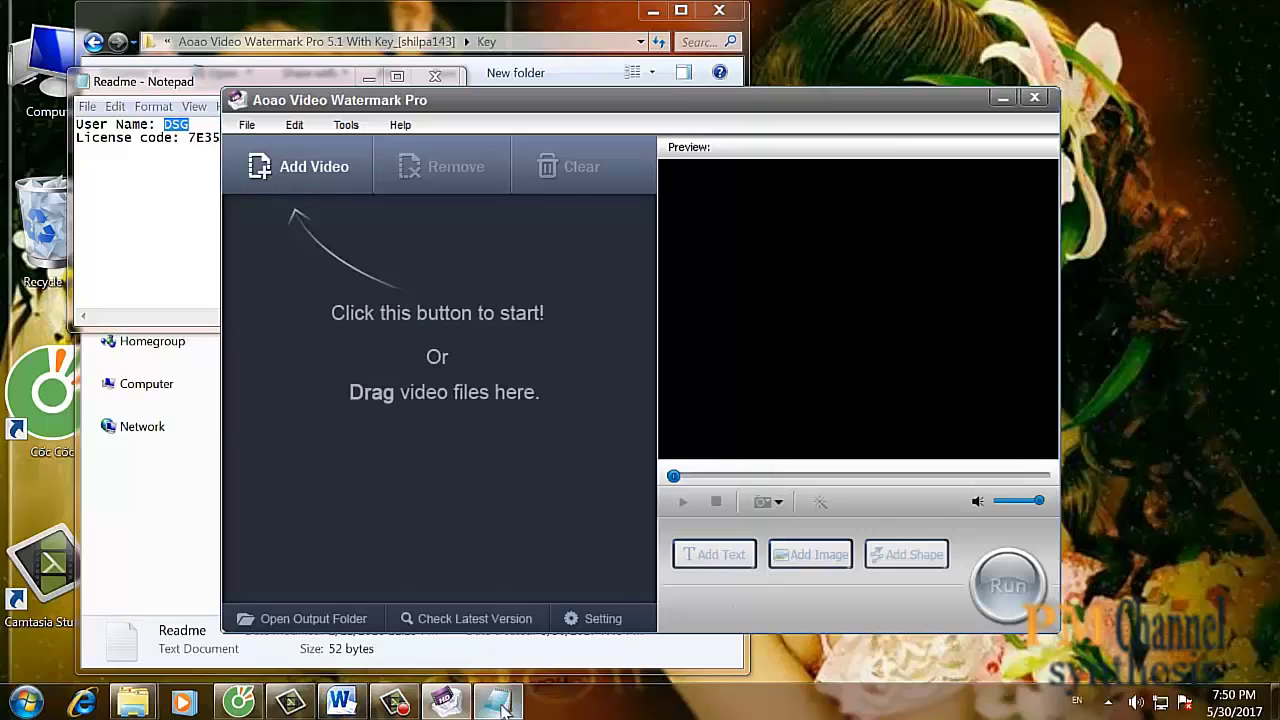
- In the Word notes, add a new line 'Vậy là xong' below the Pass line
{"action": "left_click", "coordinate": [343, 703]}
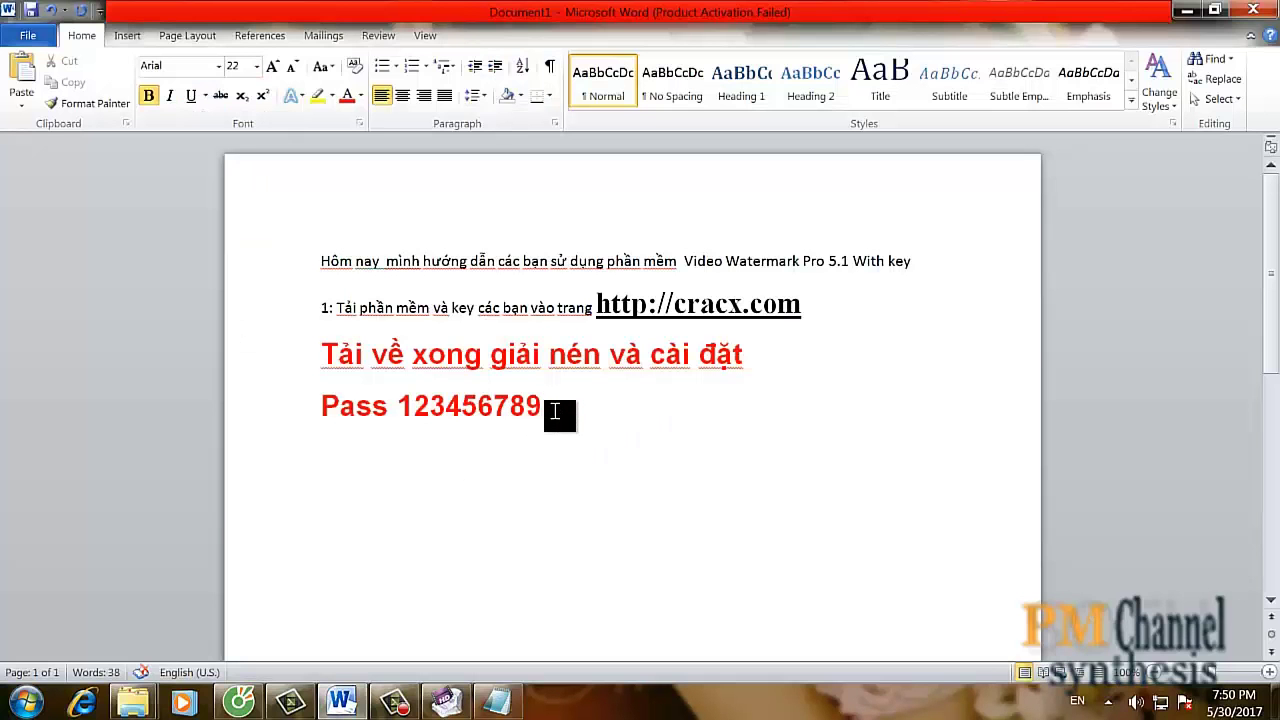
{"action": "key", "text": "Return"}
{"action": "type", "text": "Vạy"}
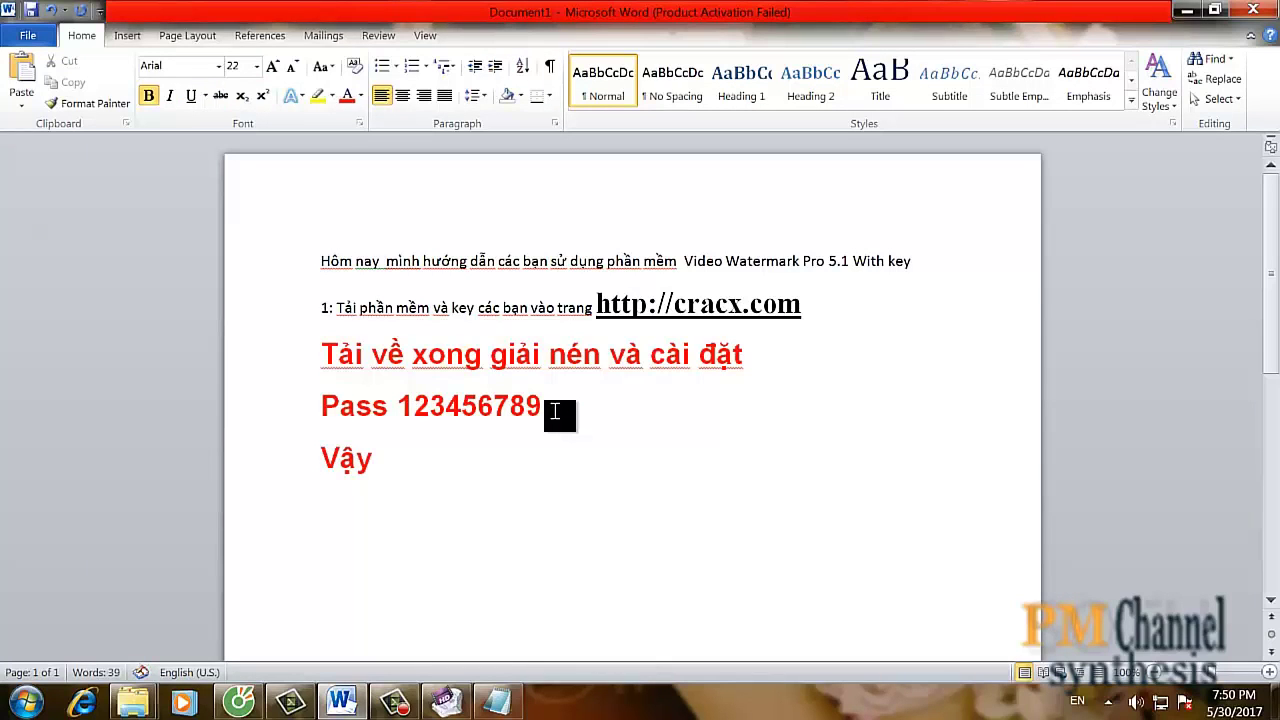
{"action": "type", "text": " la"}
{"action": "type", "text": " xon"}
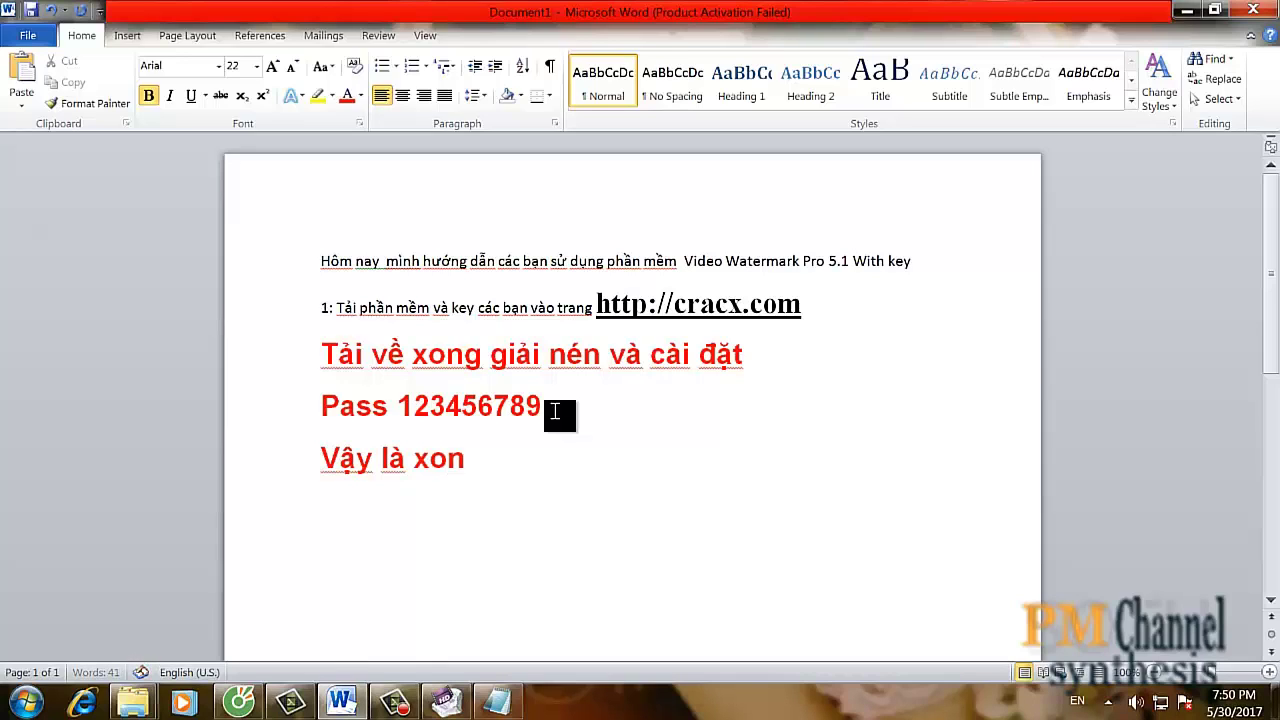
{"action": "type", "text": "g"}
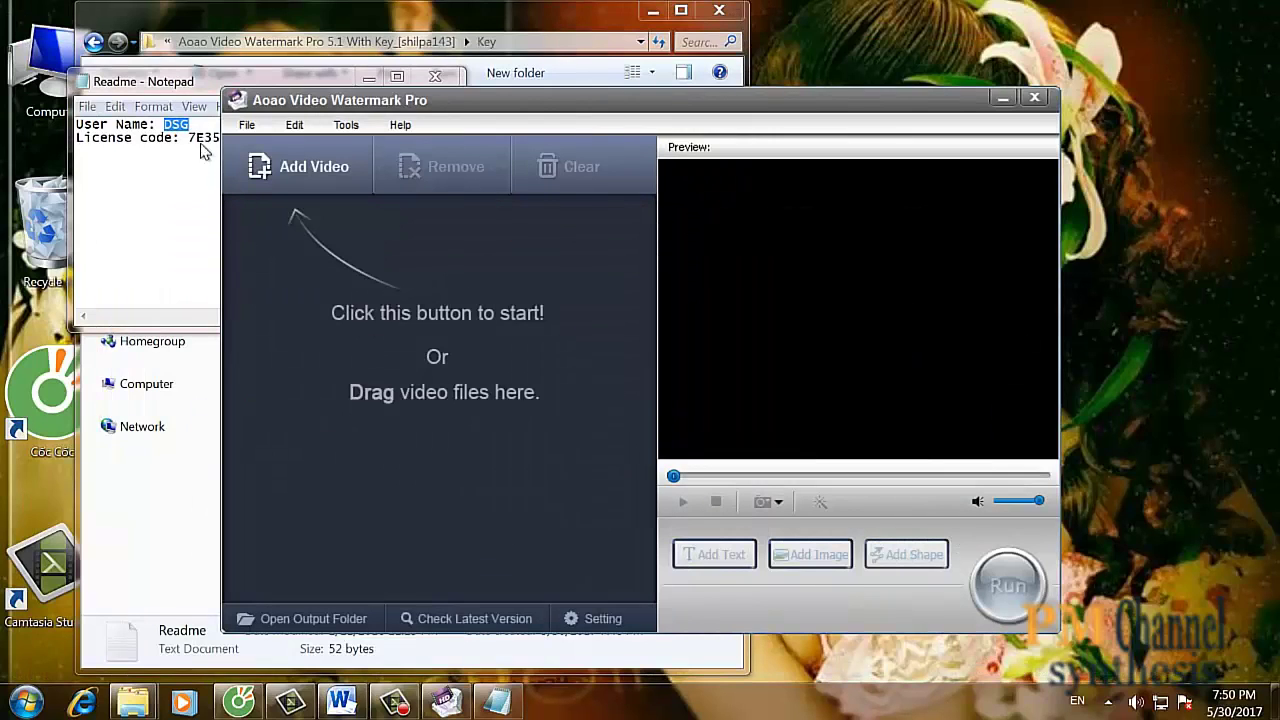
- Close the Readme notes and extracted folder, then add D:\TV channel Syn.mp4 to the video list
{"action": "left_click", "coordinate": [435, 76]}
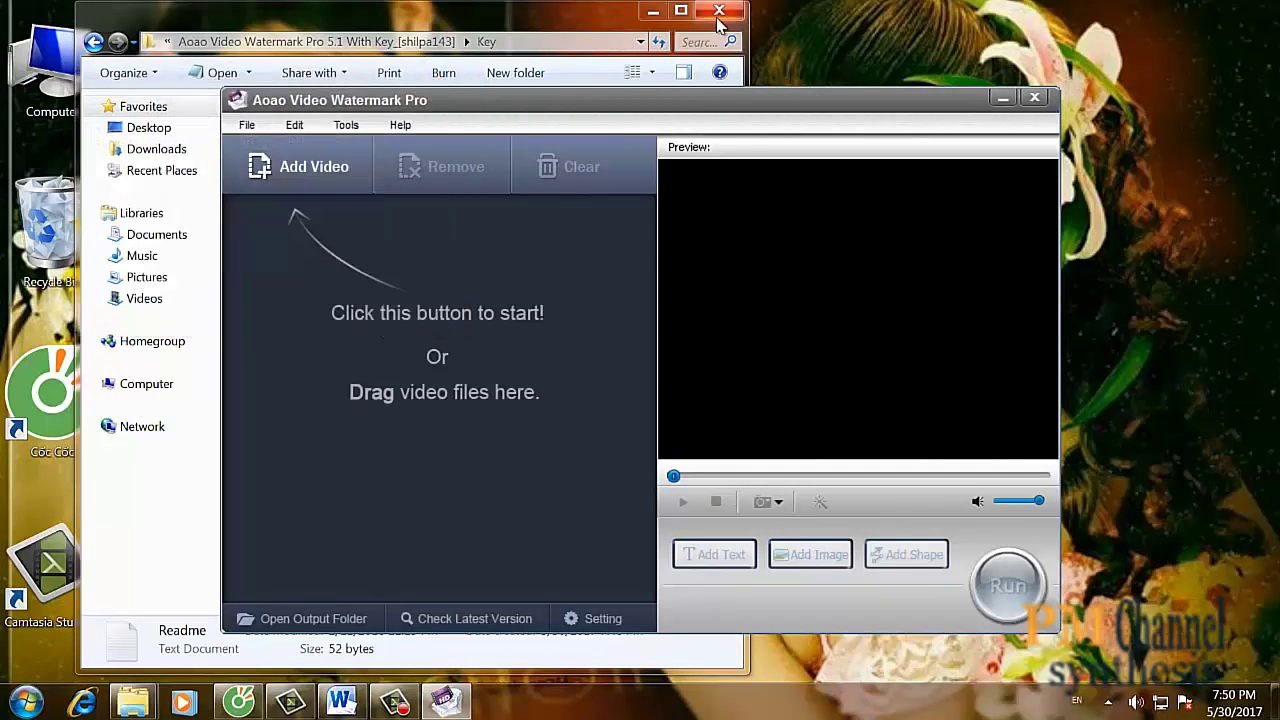
{"action": "left_click", "coordinate": [719, 12]}
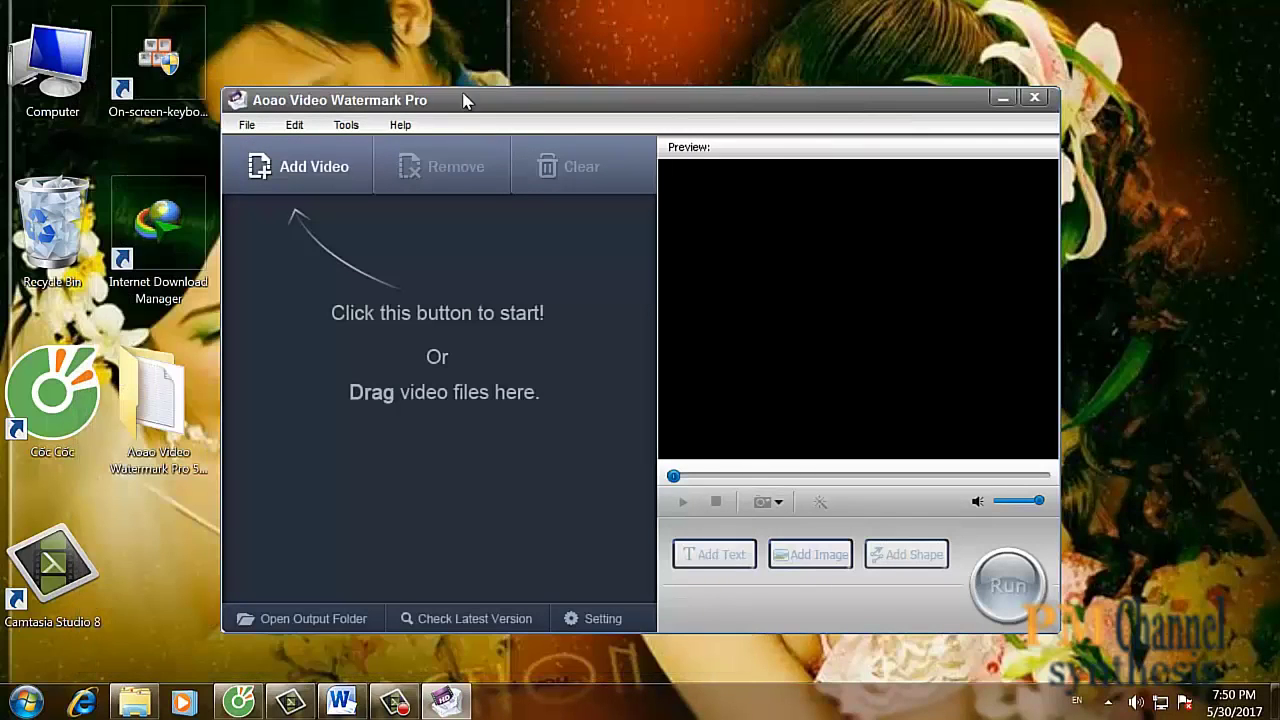
{"action": "left_click", "coordinate": [291, 166]}
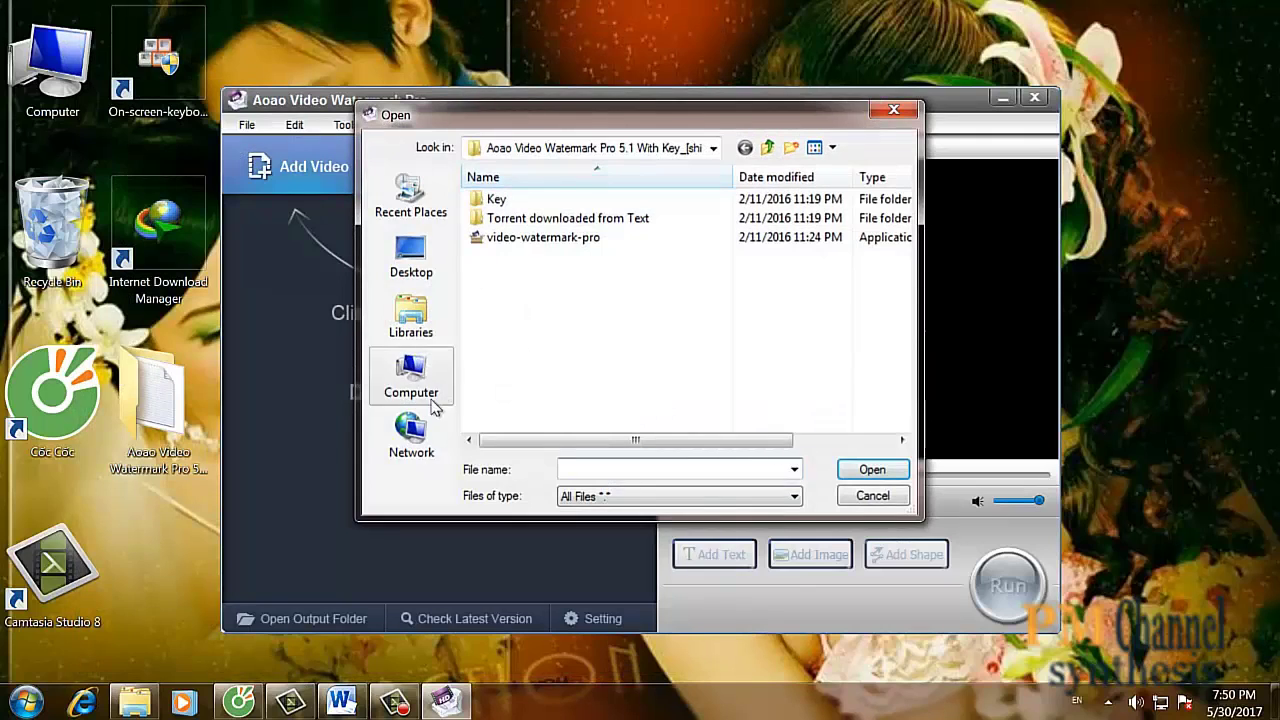
{"action": "left_click", "coordinate": [413, 390]}
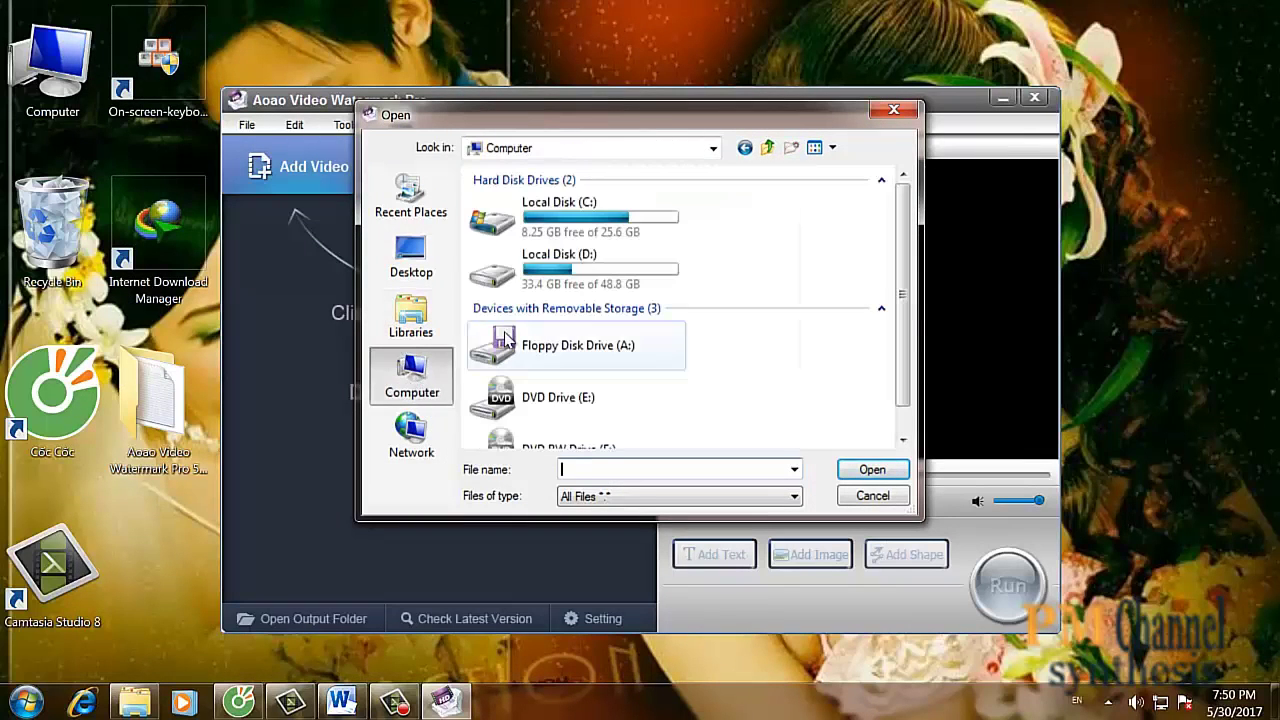
{"action": "left_click_drag", "start_coordinate": [904, 261], "coordinate": [918, 370]}
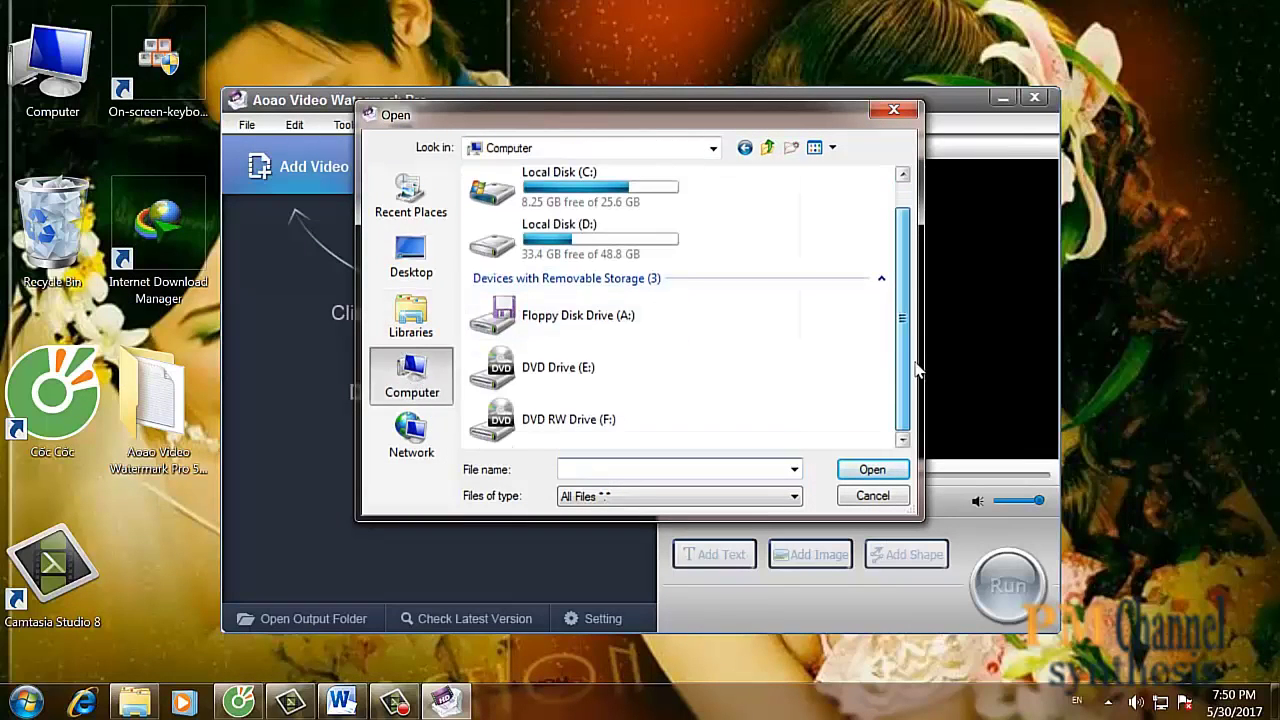
{"action": "double_click", "coordinate": [543, 249]}
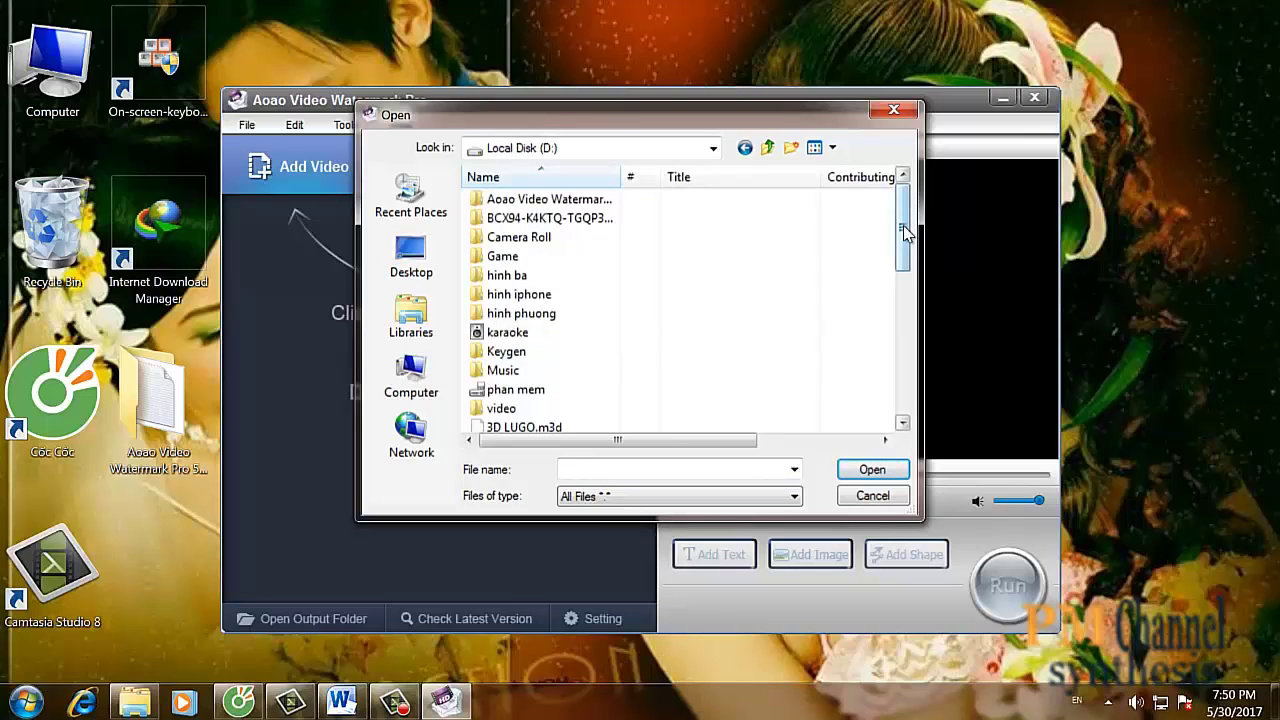
{"action": "left_click_drag", "start_coordinate": [904, 237], "coordinate": [915, 375]}
{"action": "left_click", "coordinate": [581, 372]}
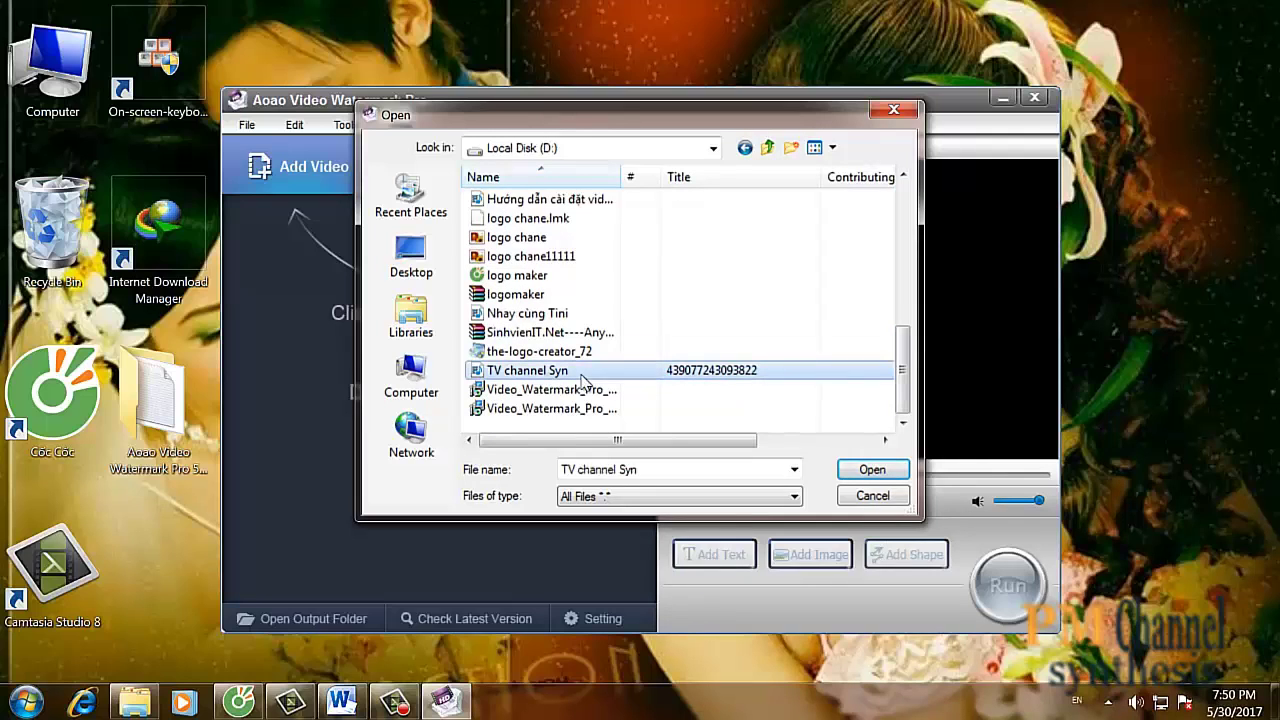
{"action": "left_click", "coordinate": [870, 470]}
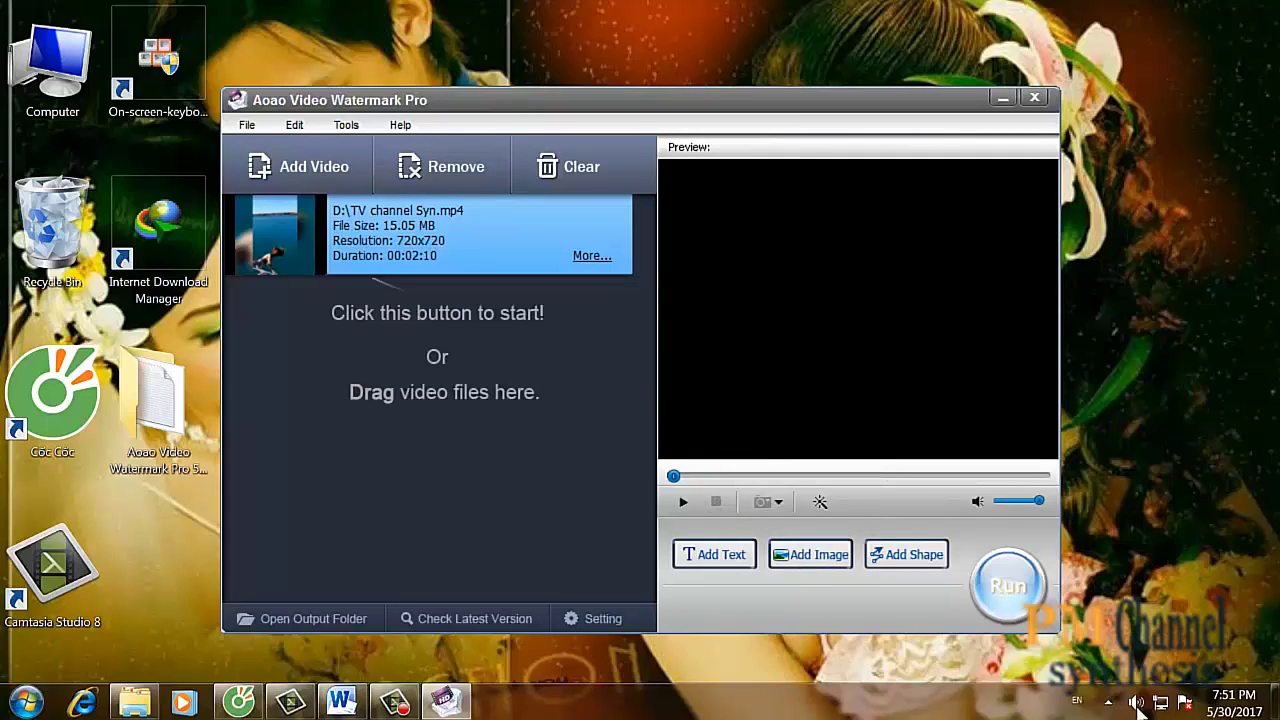
{"action": "left_click", "coordinate": [395, 703]}
{"action": "left_click", "coordinate": [1250, 590]}
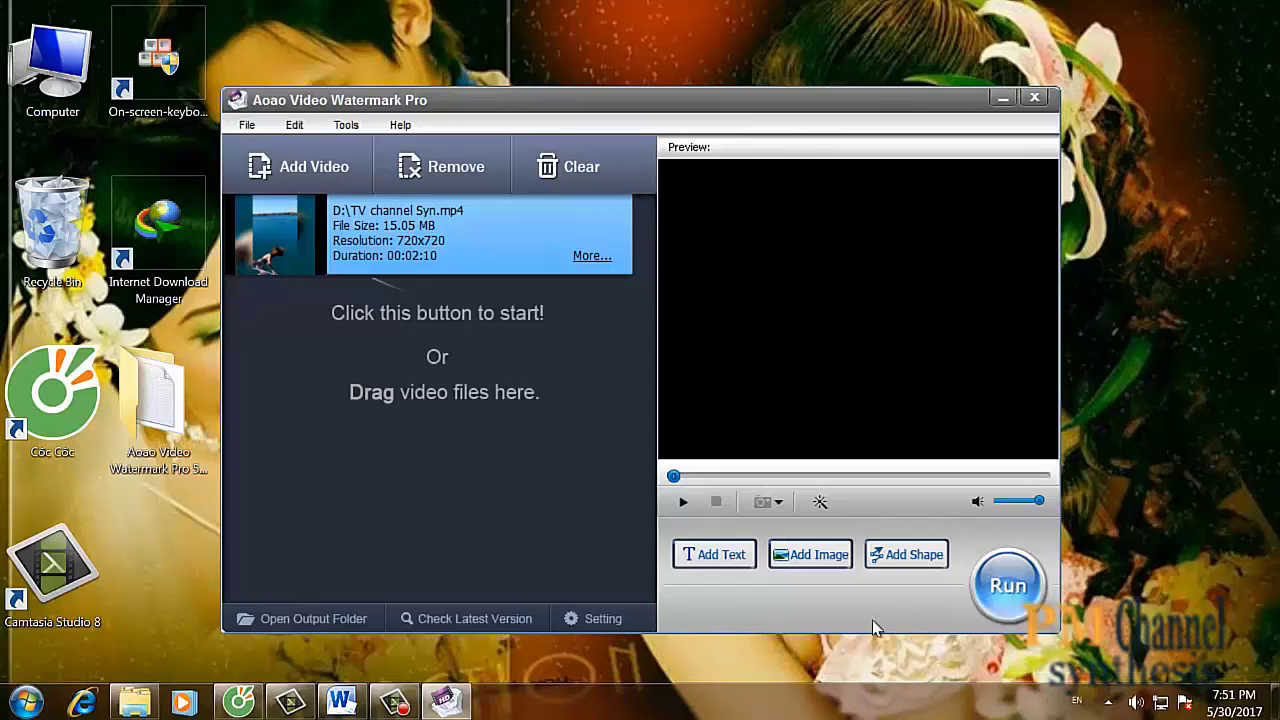
- Load the 'logo chane' image and add the PM Channel logo as an image watermark
{"action": "left_click", "coordinate": [777, 554]}
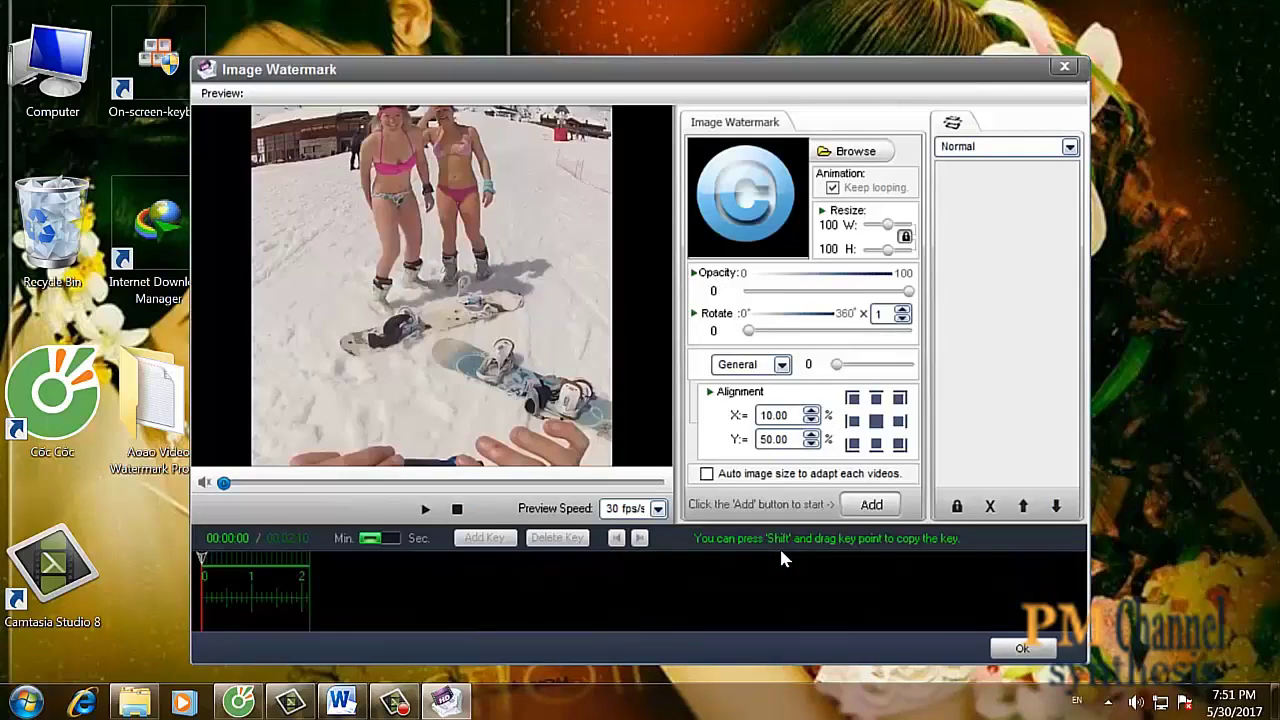
{"action": "left_click", "coordinate": [855, 151]}
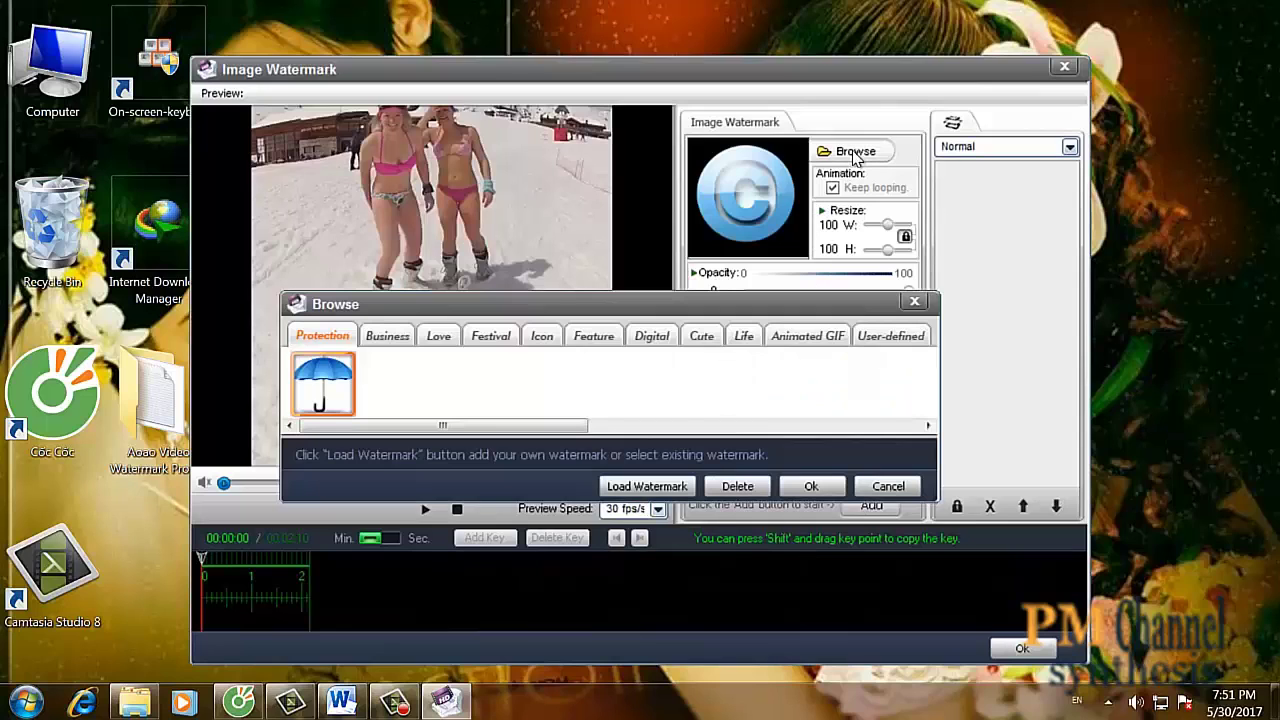
{"action": "left_click", "coordinate": [647, 486]}
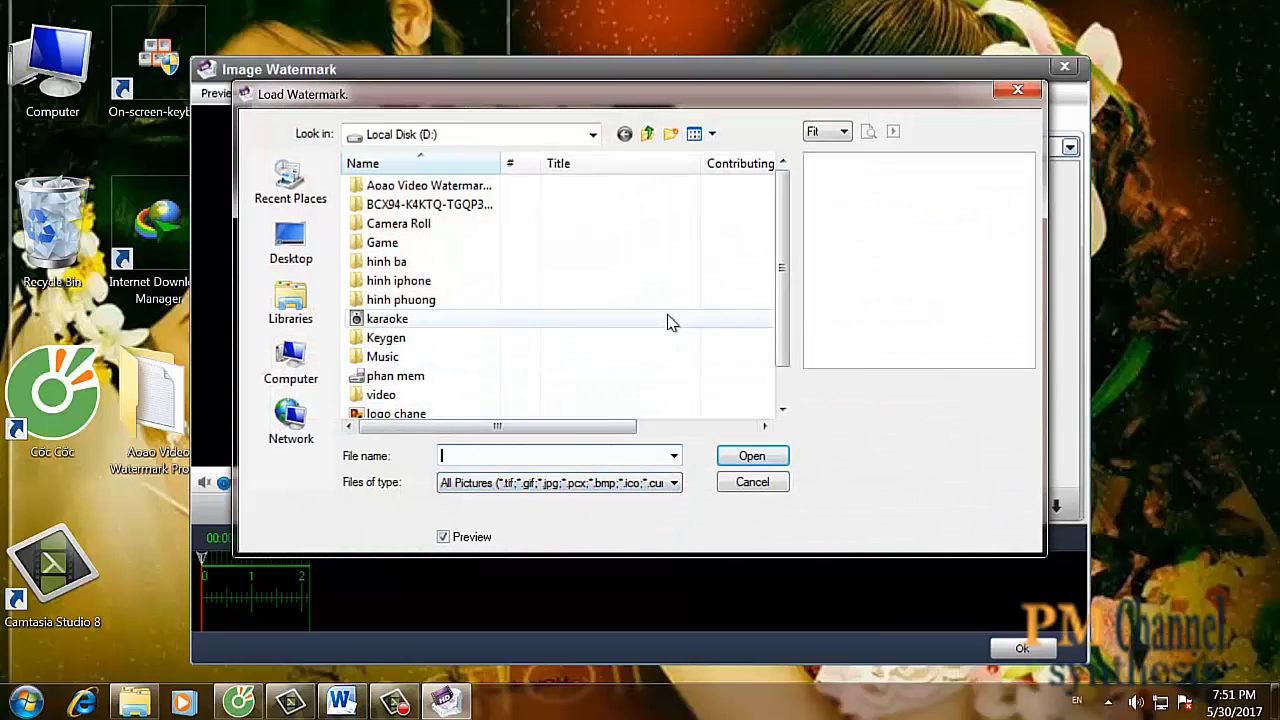
{"action": "left_click_drag", "start_coordinate": [781, 266], "coordinate": [785, 345]}
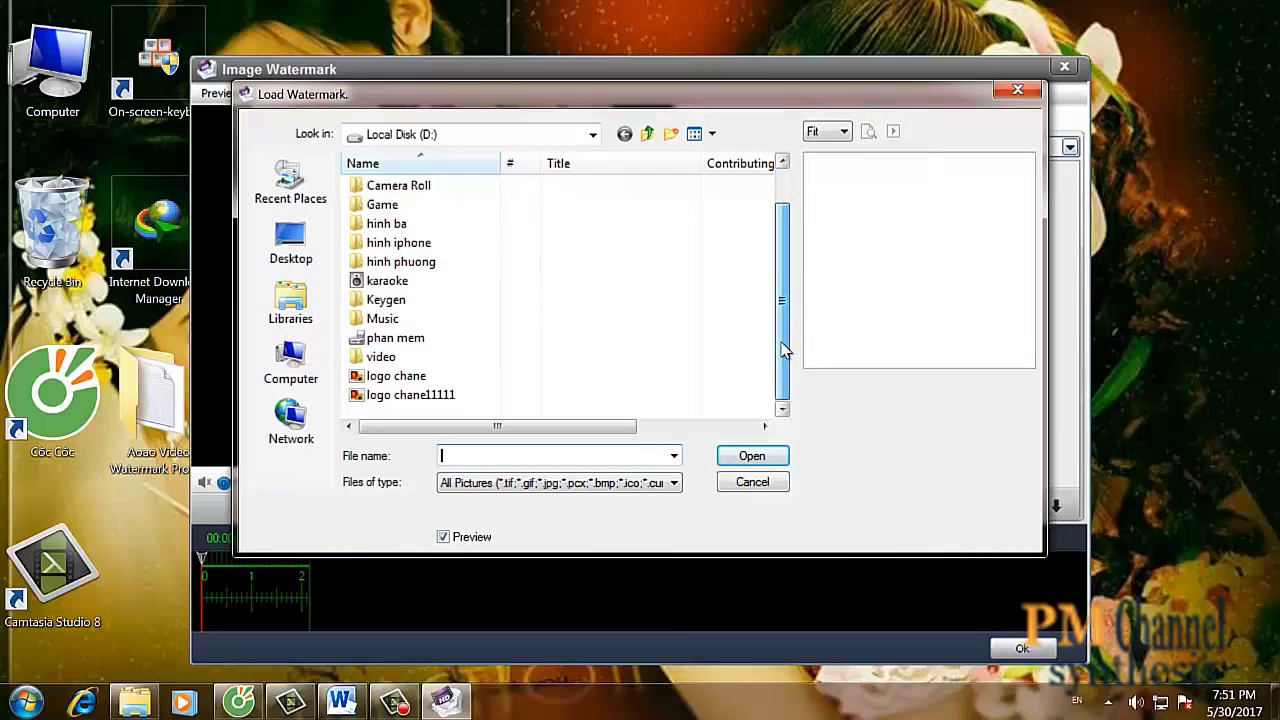
{"action": "left_click", "coordinate": [424, 380]}
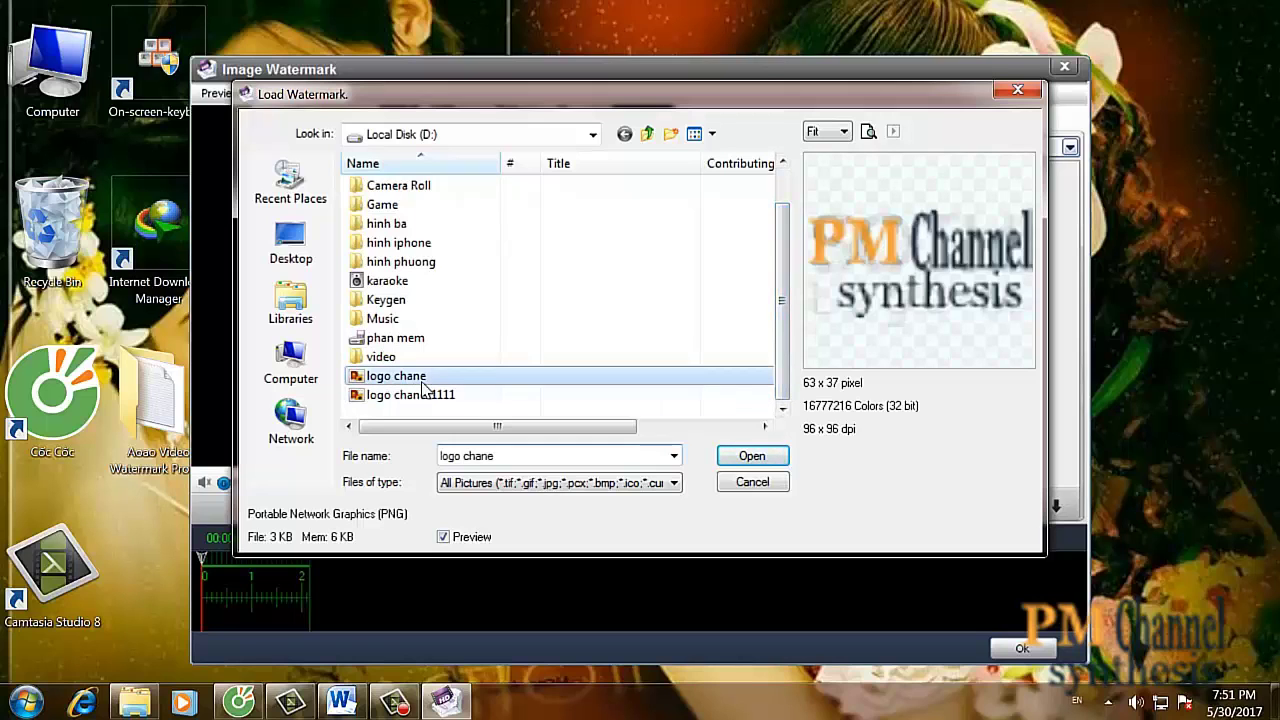
{"action": "left_click", "coordinate": [753, 458]}
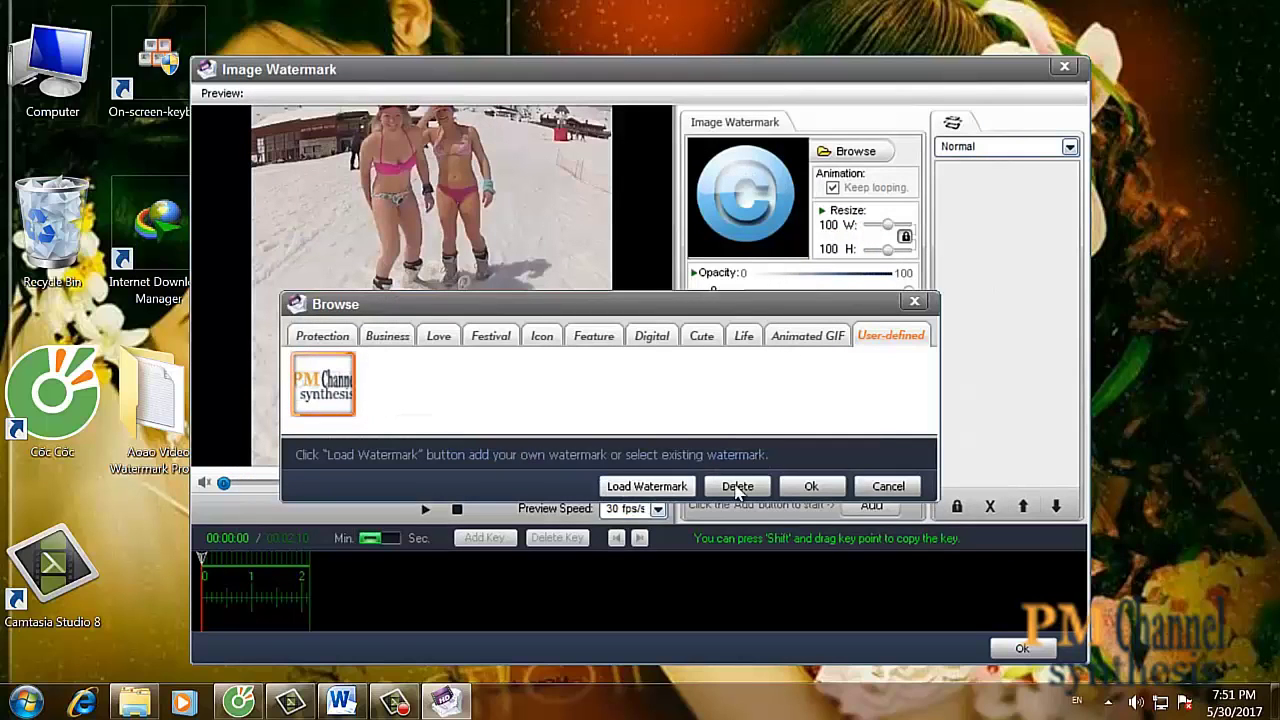
{"action": "left_click", "coordinate": [792, 490]}
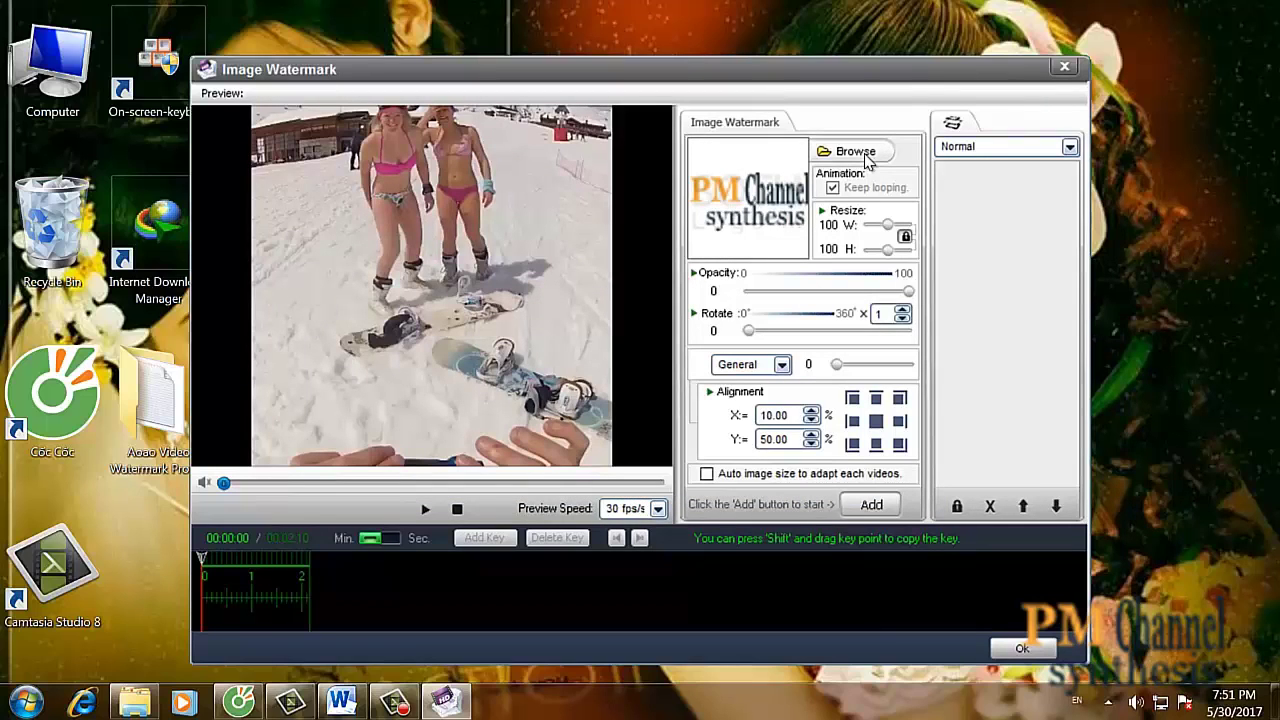
{"action": "left_click", "coordinate": [871, 505]}
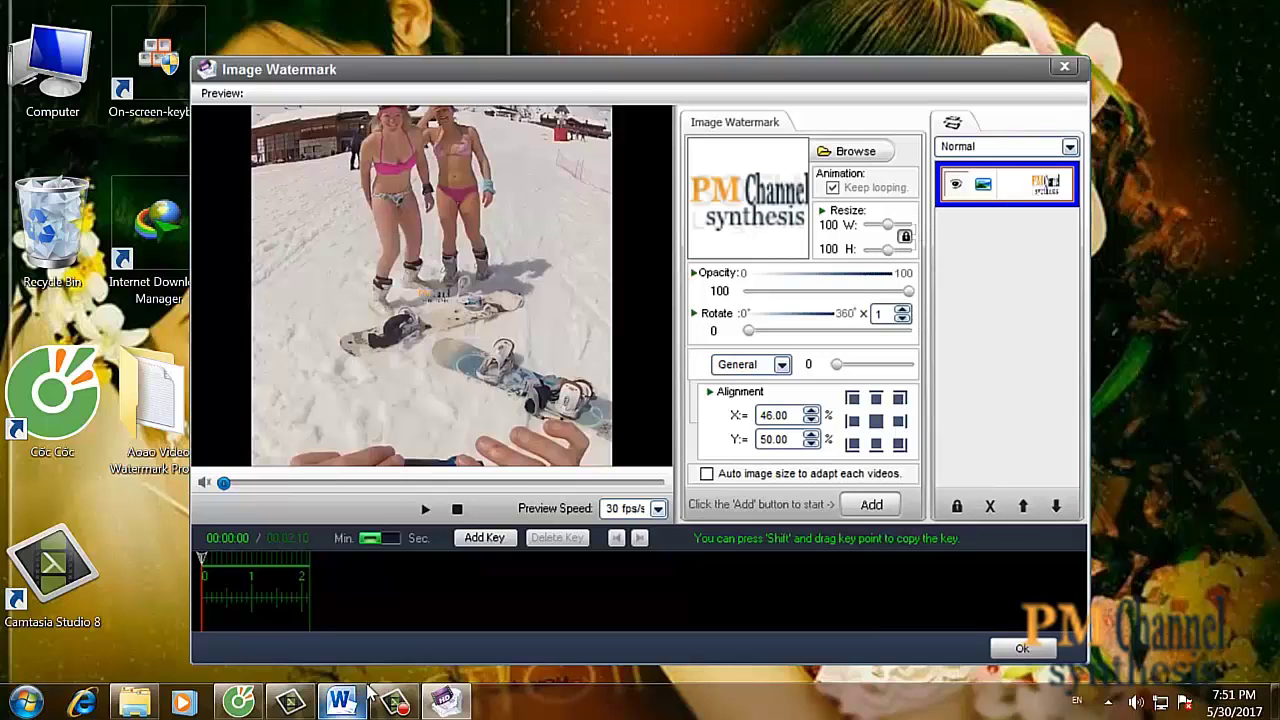
{"action": "left_click", "coordinate": [445, 700]}
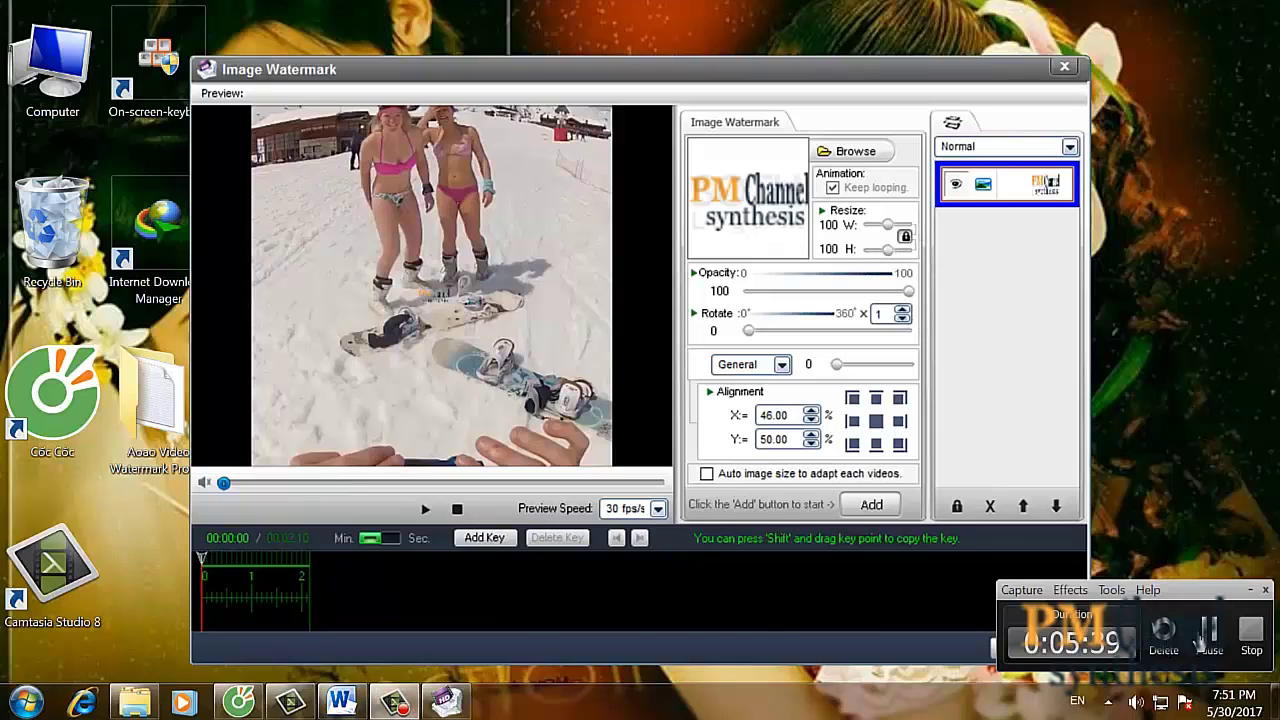
{"action": "left_click", "coordinate": [1196, 638]}
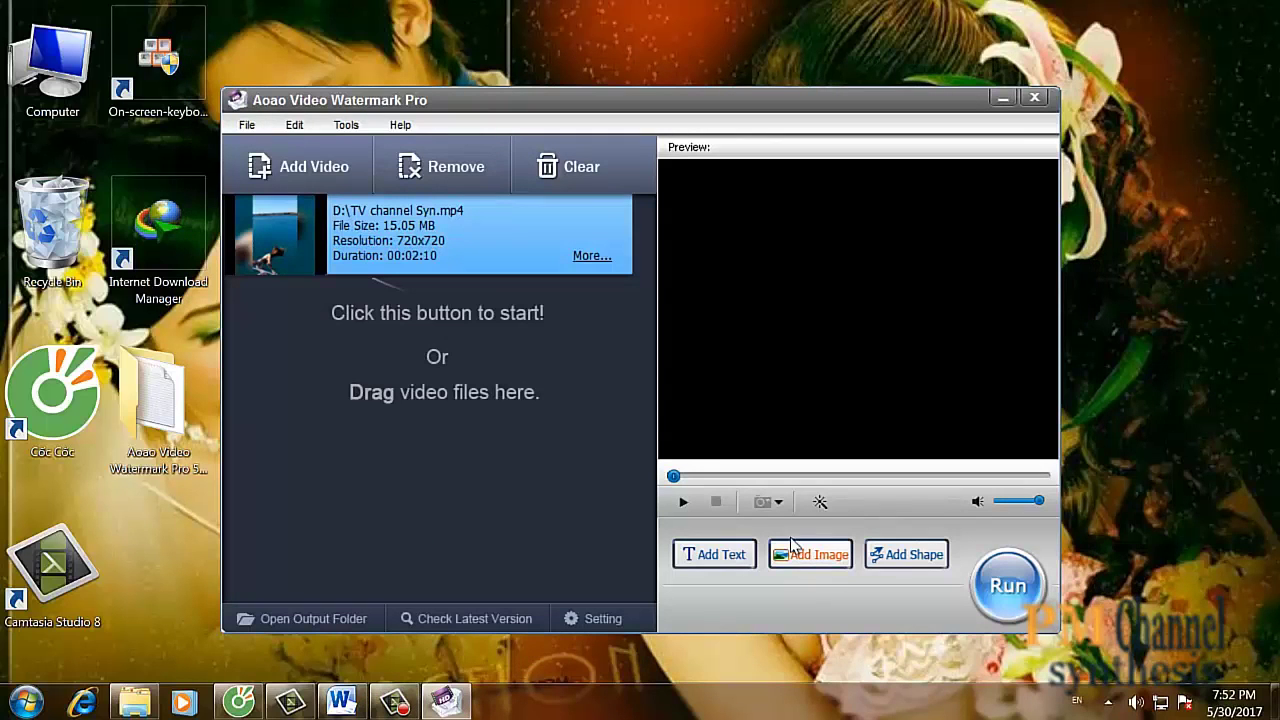
- In the image watermark editor, apply the umbrella image and add a PM Channel logo layer
{"action": "left_click", "coordinate": [790, 560]}
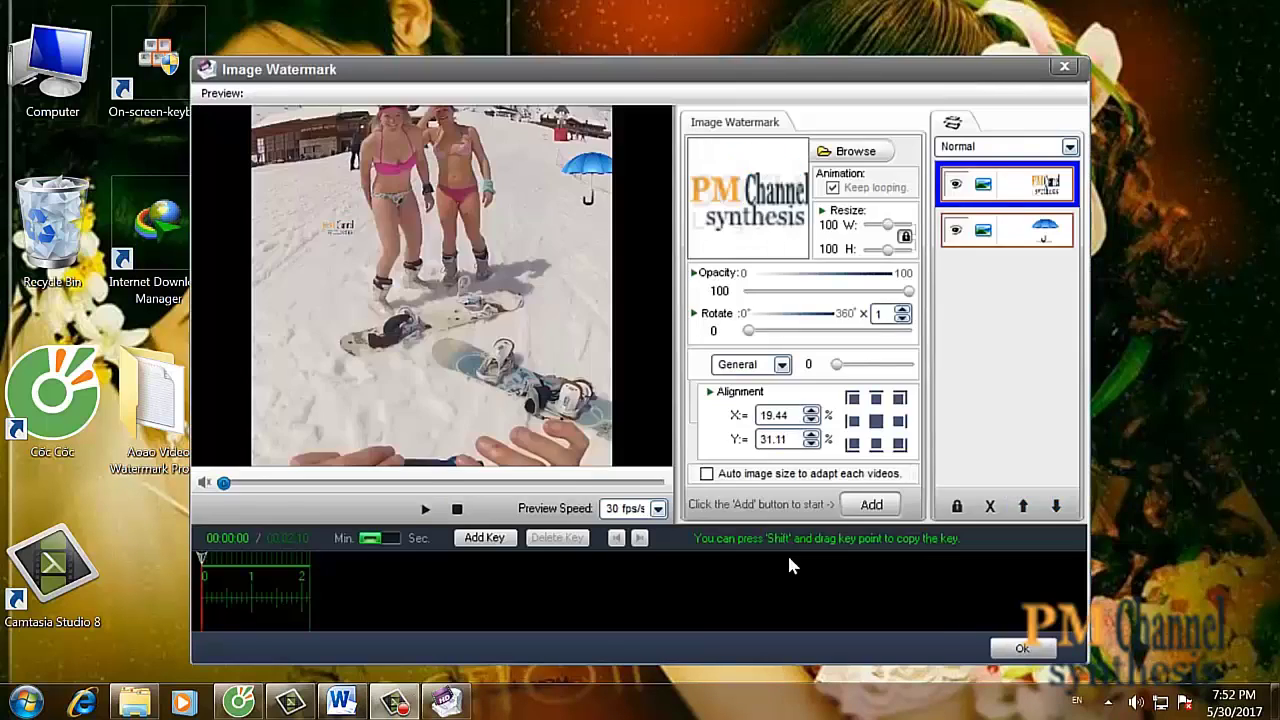
{"action": "left_click", "coordinate": [850, 151]}
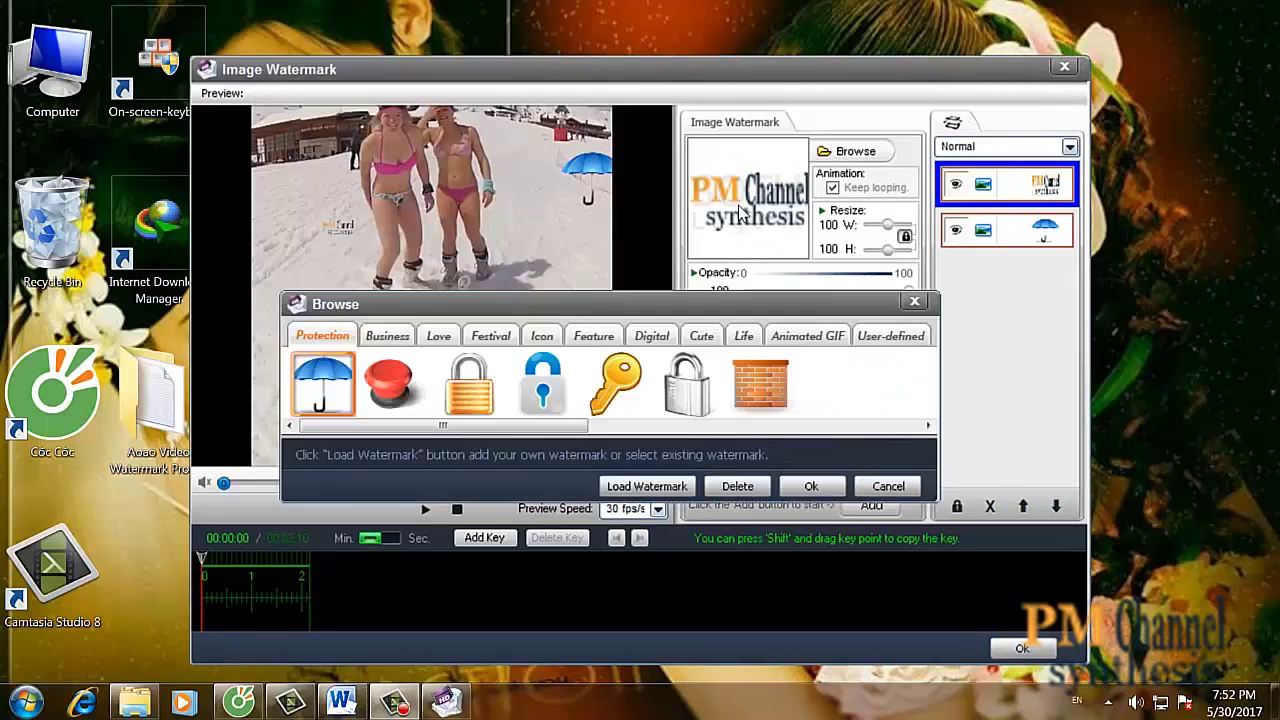
{"action": "left_click", "coordinate": [809, 487]}
{"action": "left_click", "coordinate": [845, 152]}
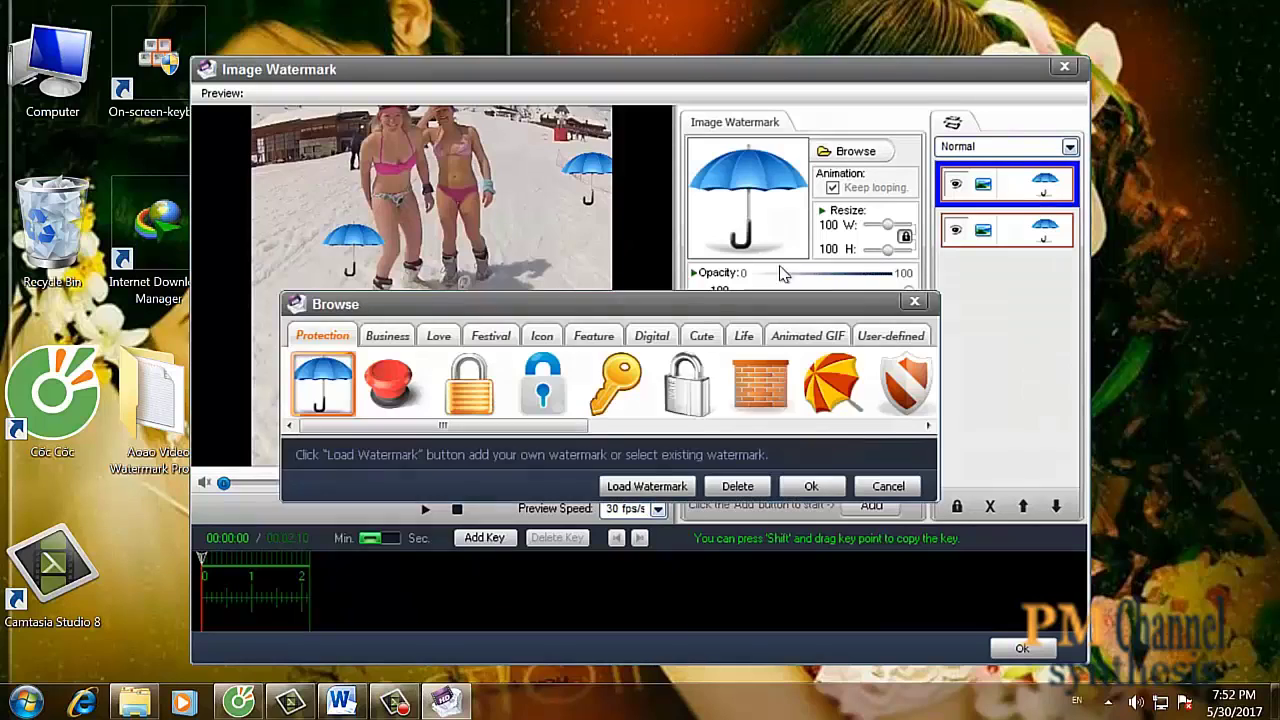
{"action": "left_click", "coordinate": [678, 487]}
{"action": "left_click_drag", "start_coordinate": [780, 243], "coordinate": [779, 362]}
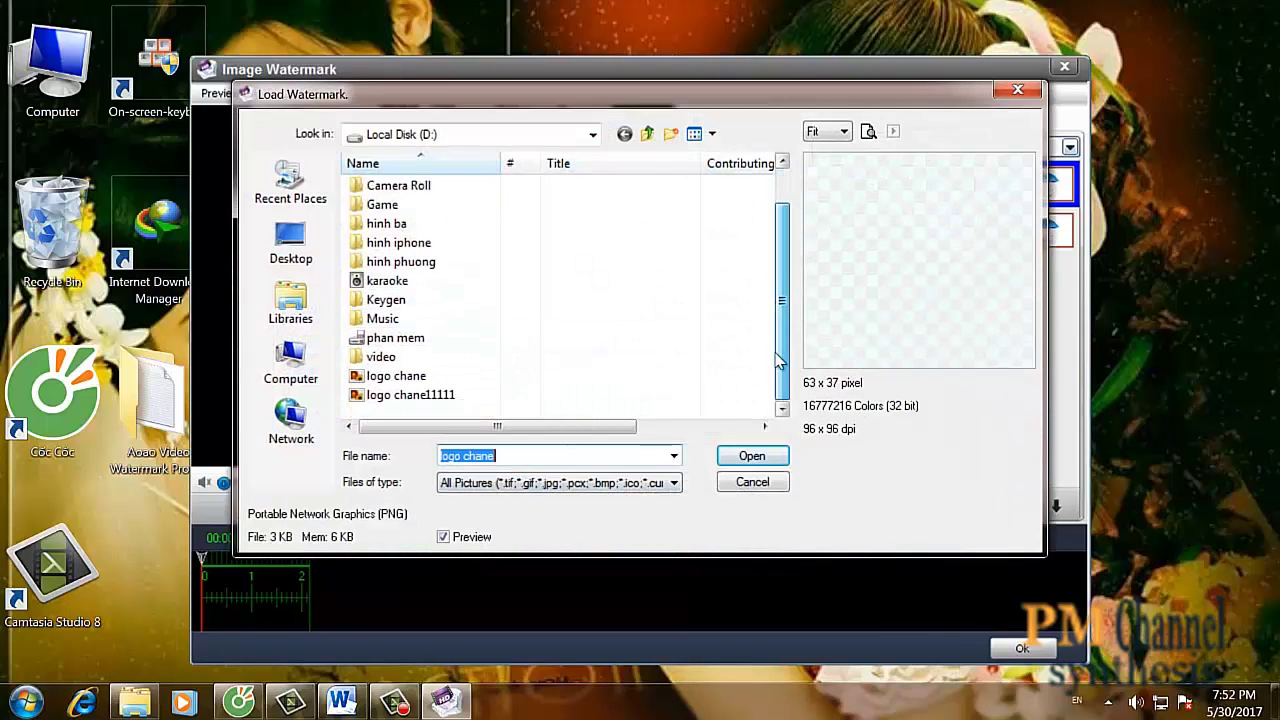
{"action": "left_click", "coordinate": [447, 381]}
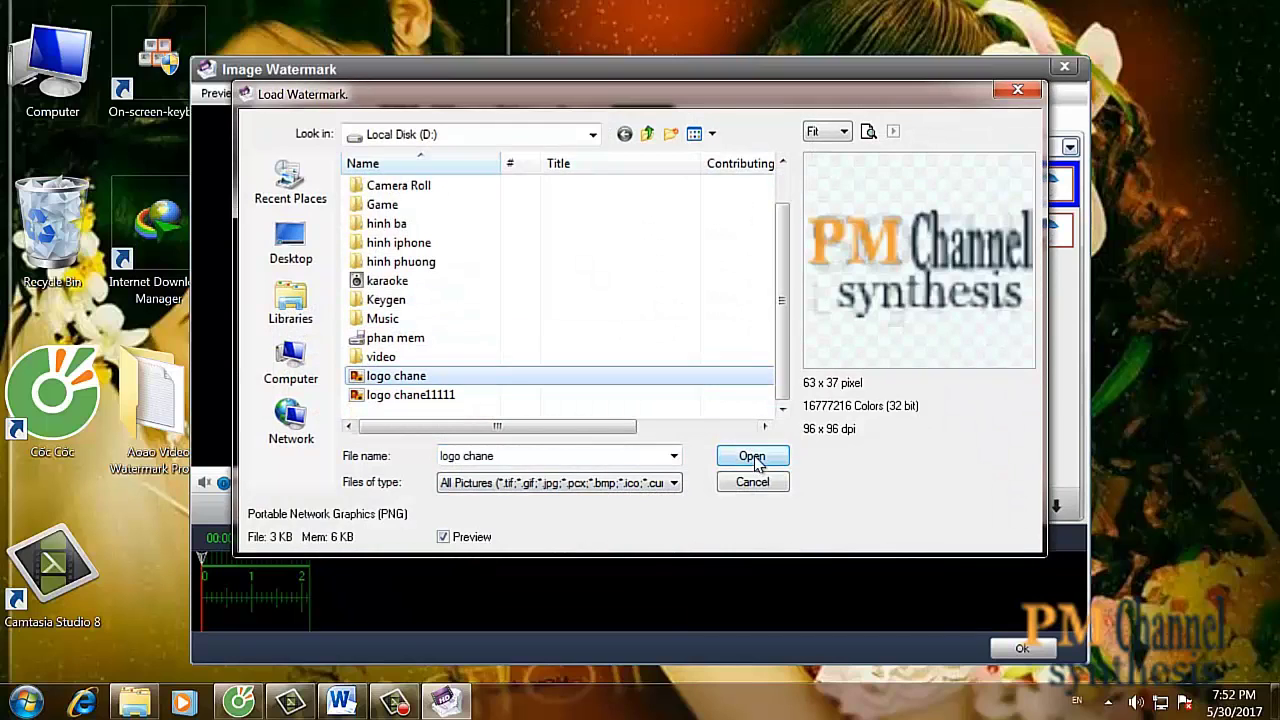
{"action": "left_click", "coordinate": [752, 455]}
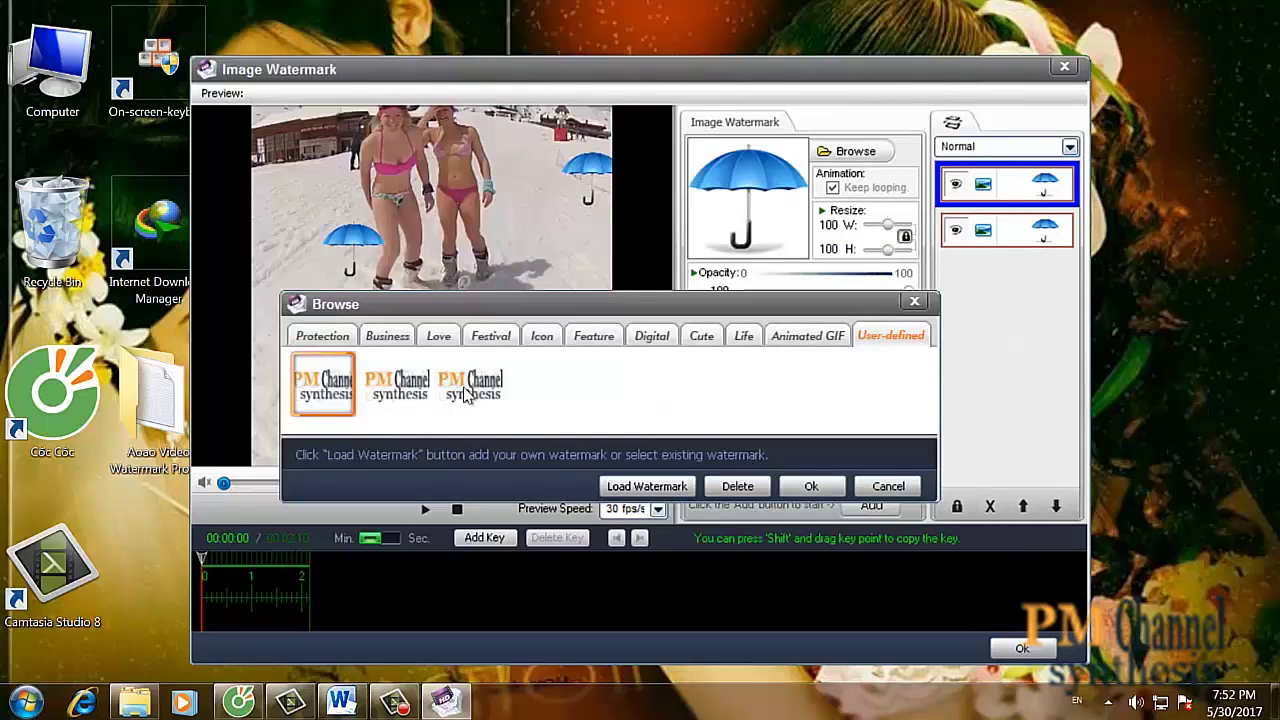
{"action": "left_click", "coordinate": [405, 396]}
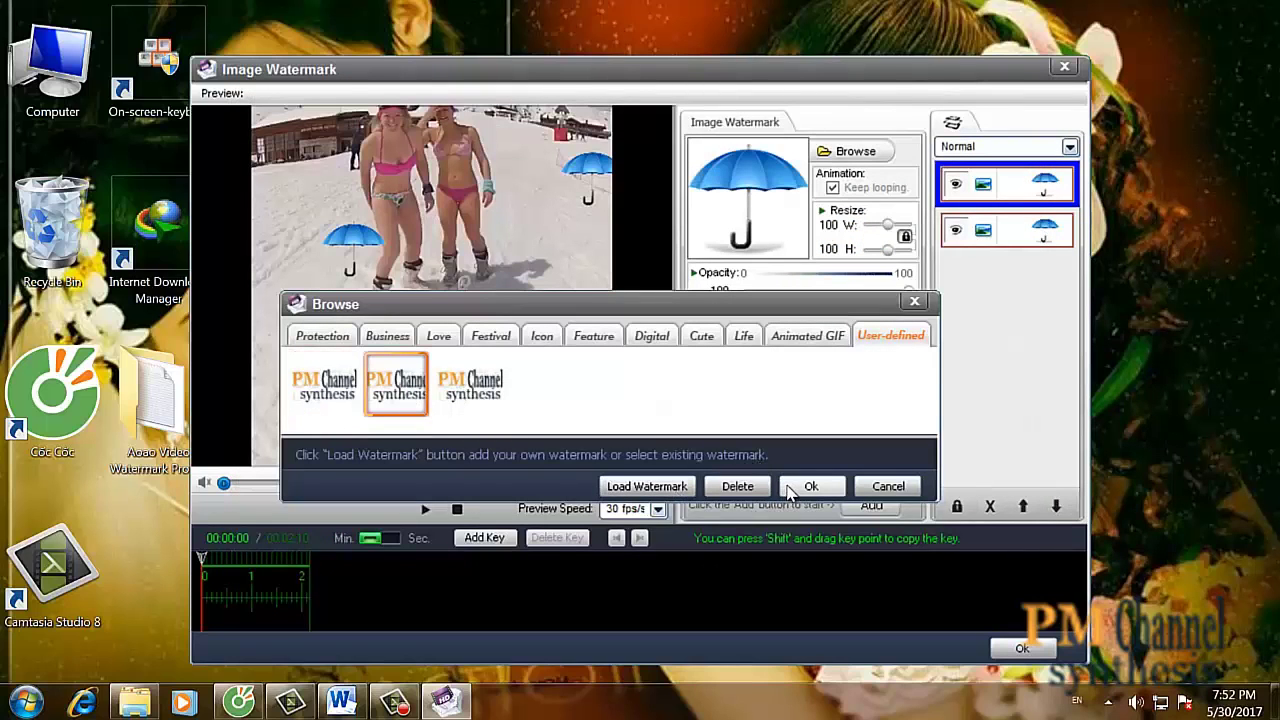
{"action": "left_click", "coordinate": [790, 490]}
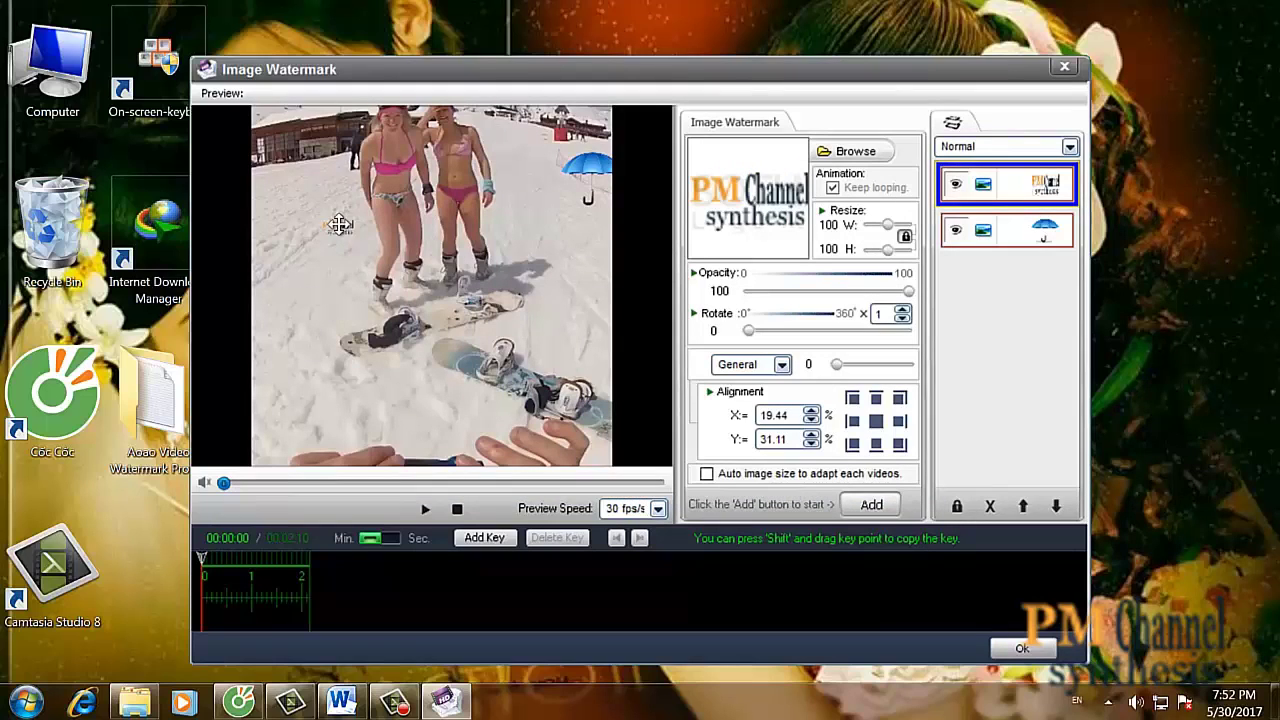
- Move the logo to the top-left corner, shift the umbrella toward the right, and confirm
{"action": "left_click_drag", "start_coordinate": [340, 228], "coordinate": [276, 128]}
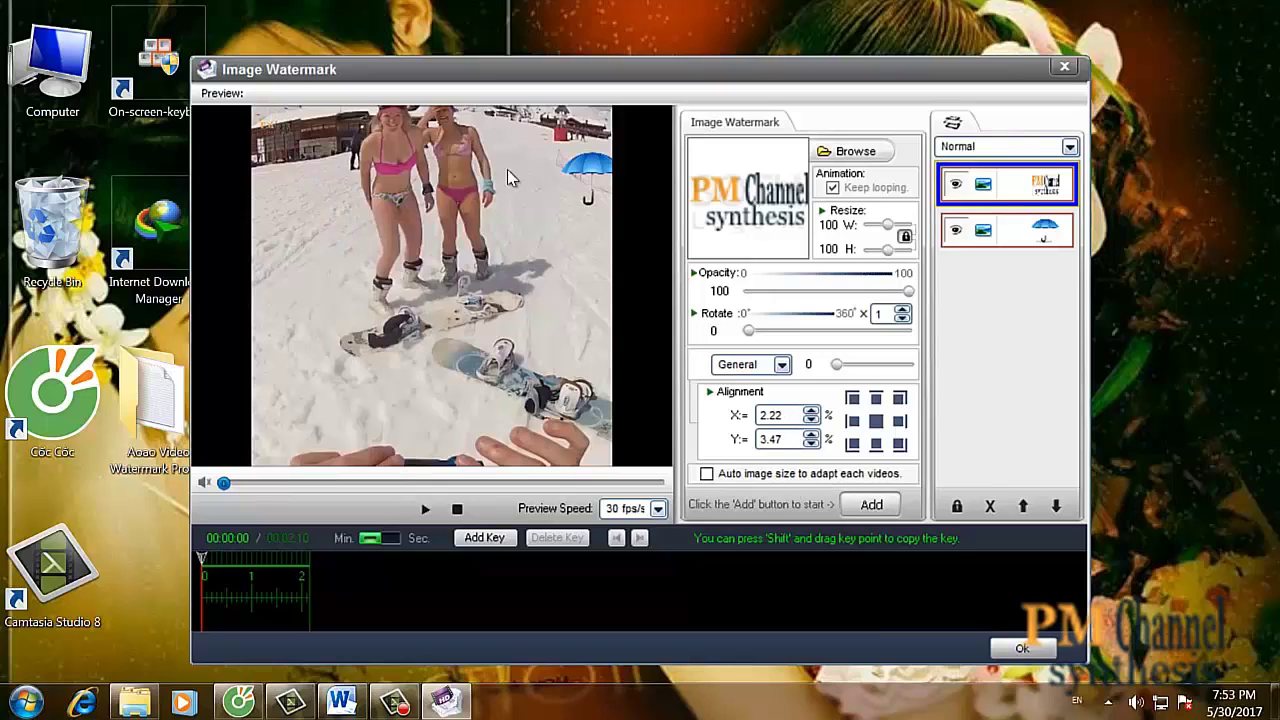
{"action": "left_click", "coordinate": [580, 166]}
{"action": "left_click_drag", "start_coordinate": [580, 166], "coordinate": [657, 246]}
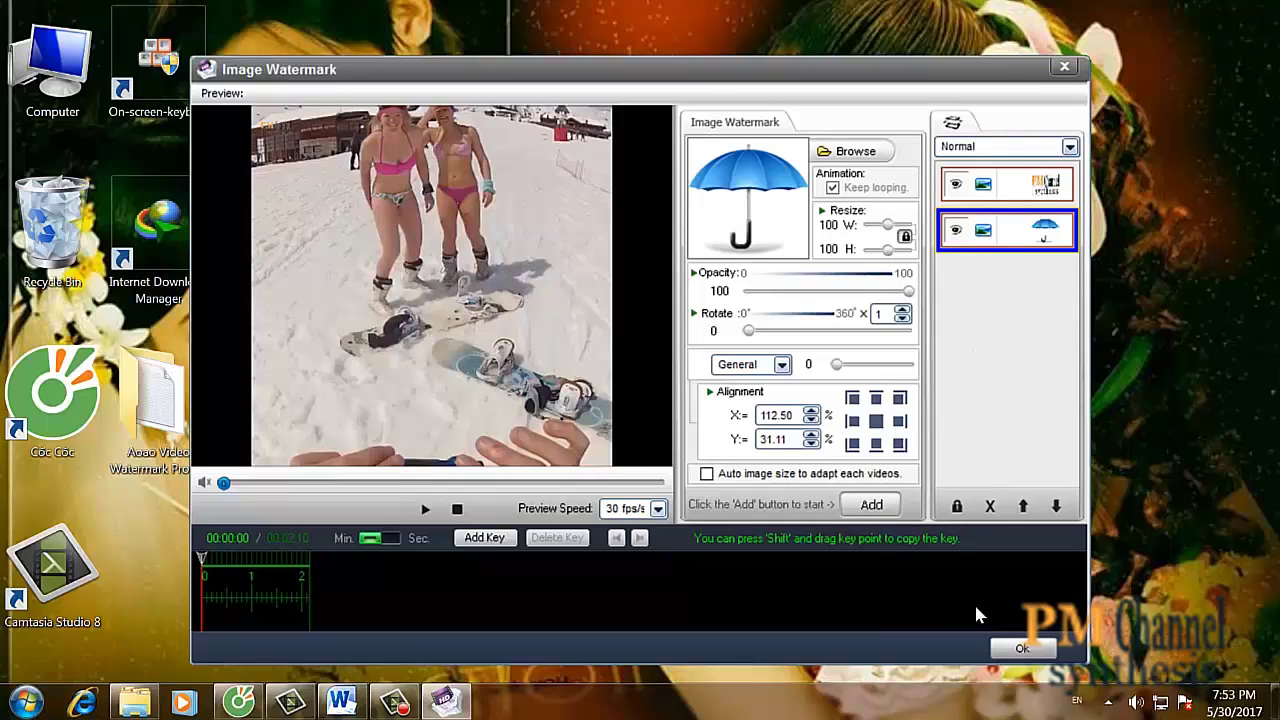
{"action": "left_click", "coordinate": [1005, 648]}
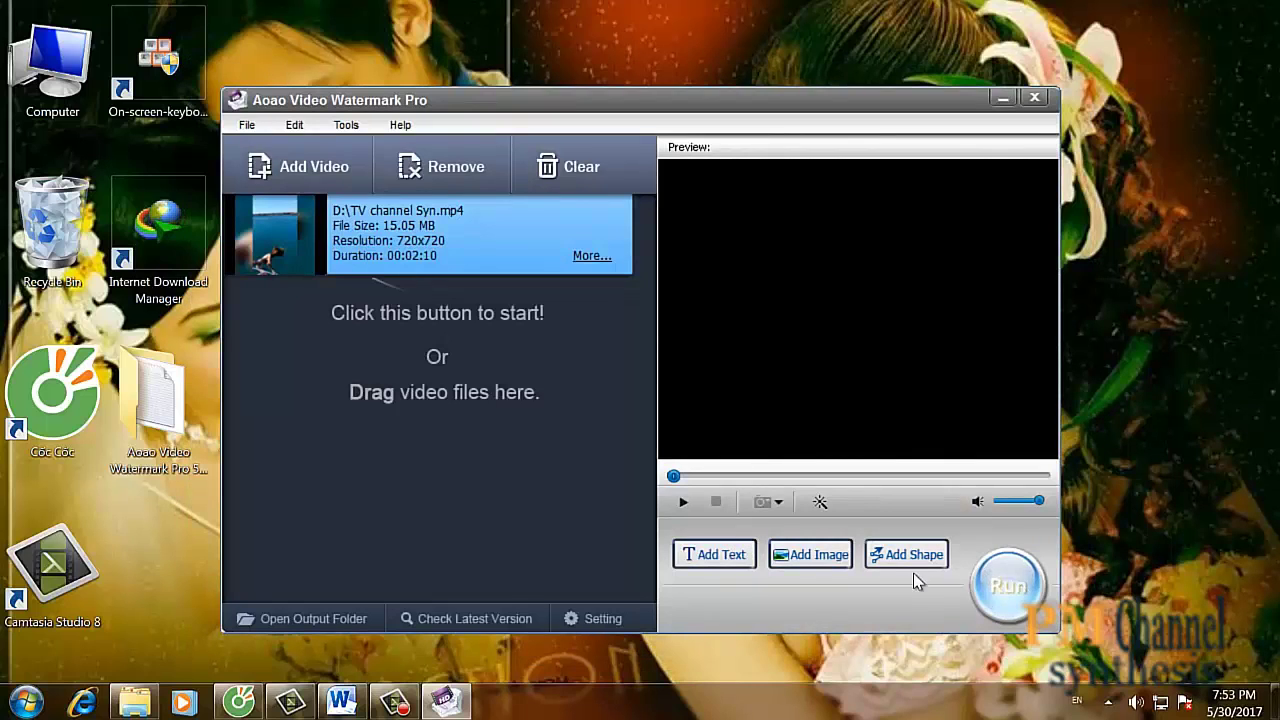
- Set the output folder to Local Disk (D:) and start exporting the AVI video
{"action": "left_click", "coordinate": [1008, 586]}
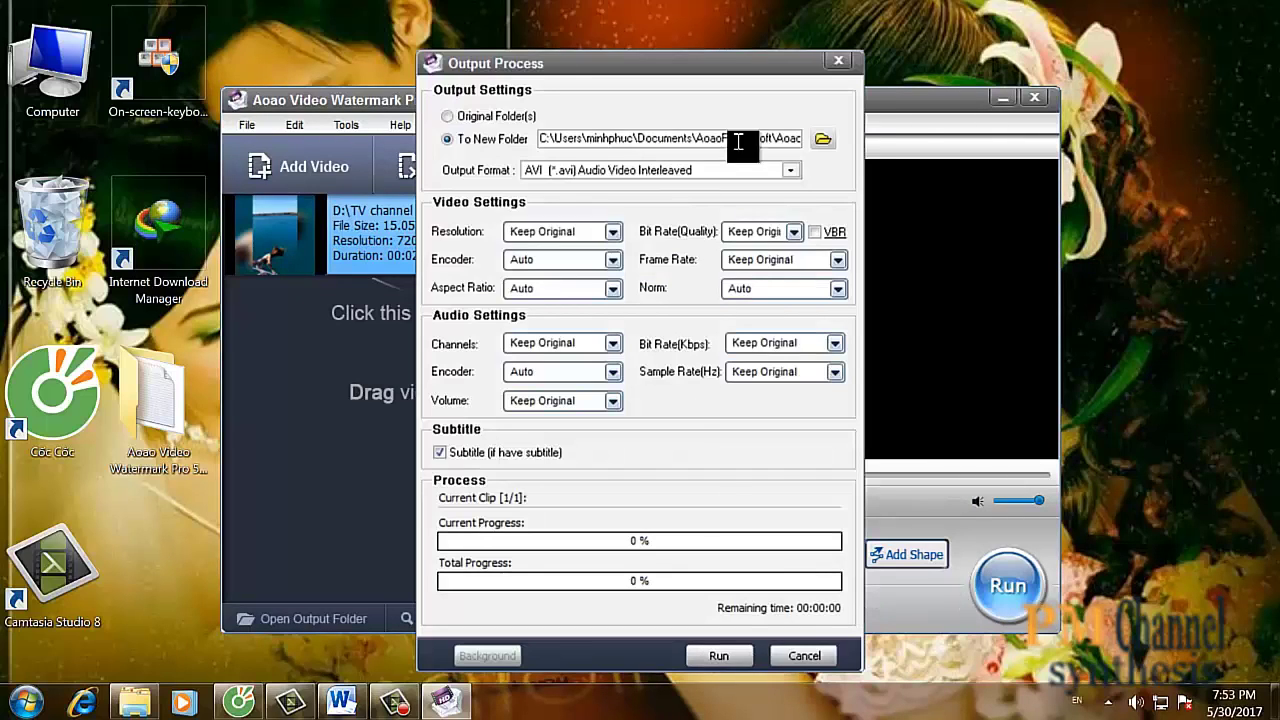
{"action": "left_click", "coordinate": [818, 141]}
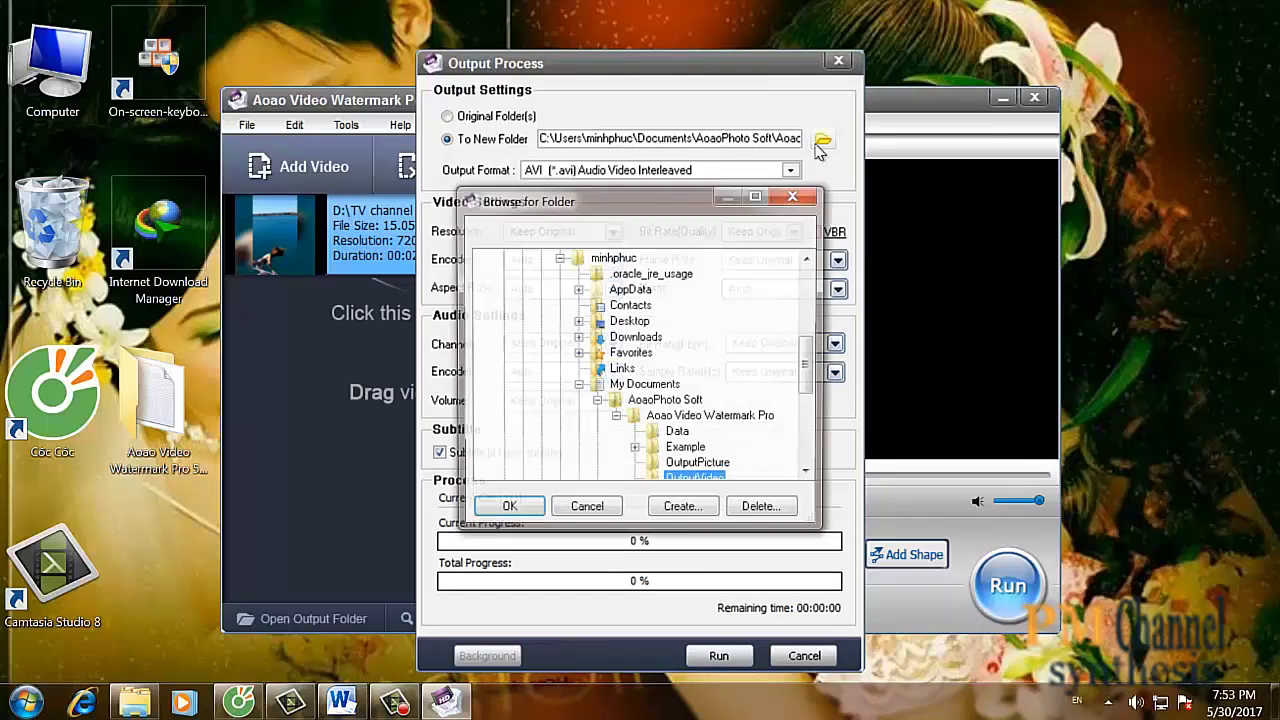
{"action": "left_click_drag", "start_coordinate": [812, 358], "coordinate": [810, 430]}
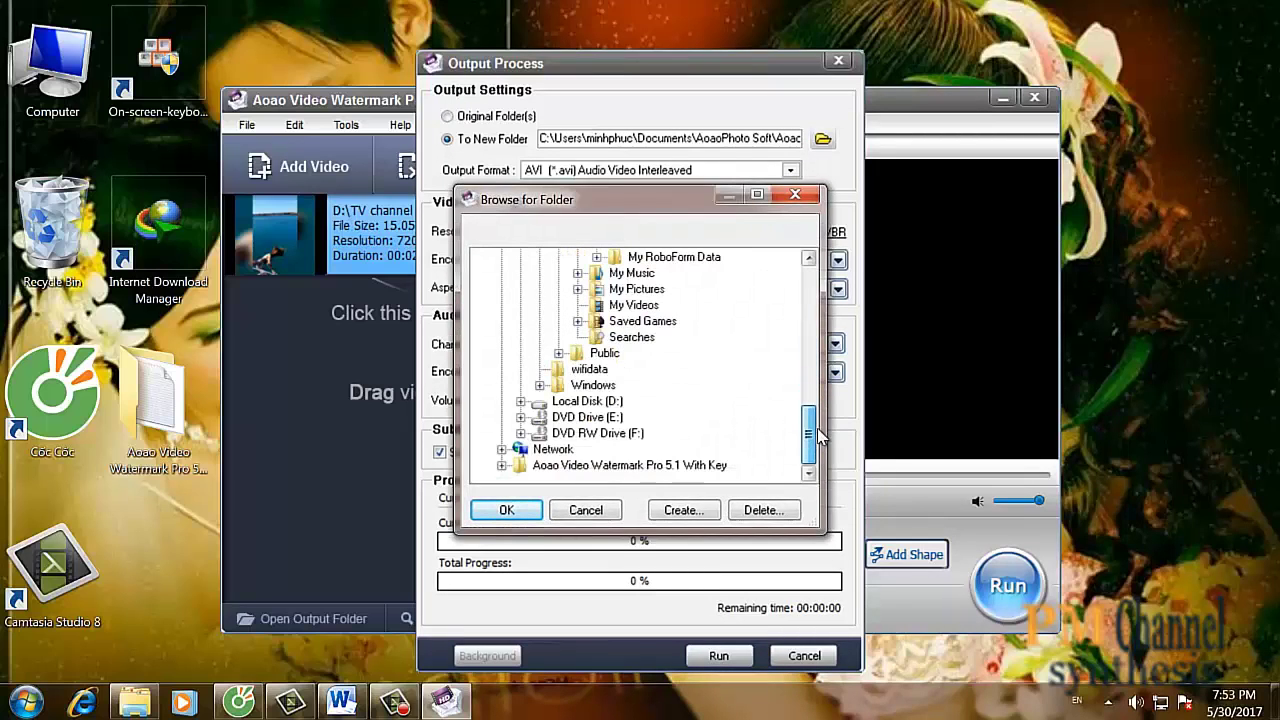
{"action": "left_click", "coordinate": [582, 401]}
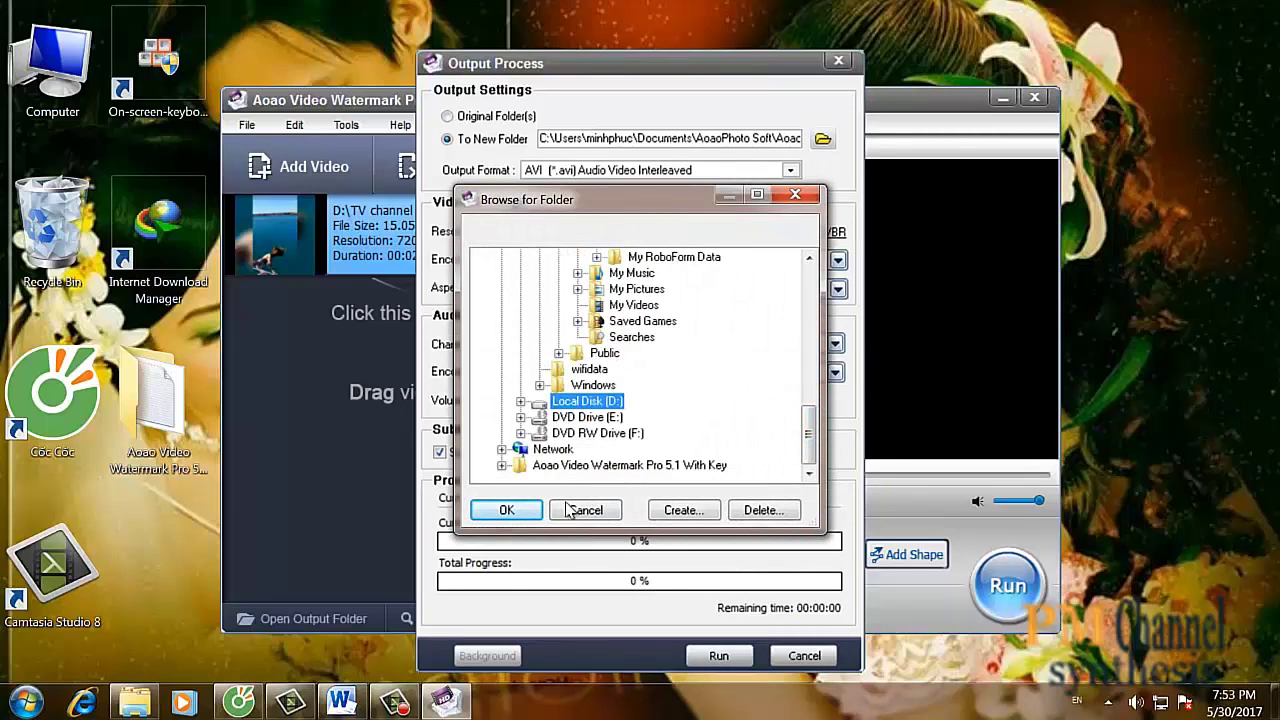
{"action": "left_click", "coordinate": [507, 511]}
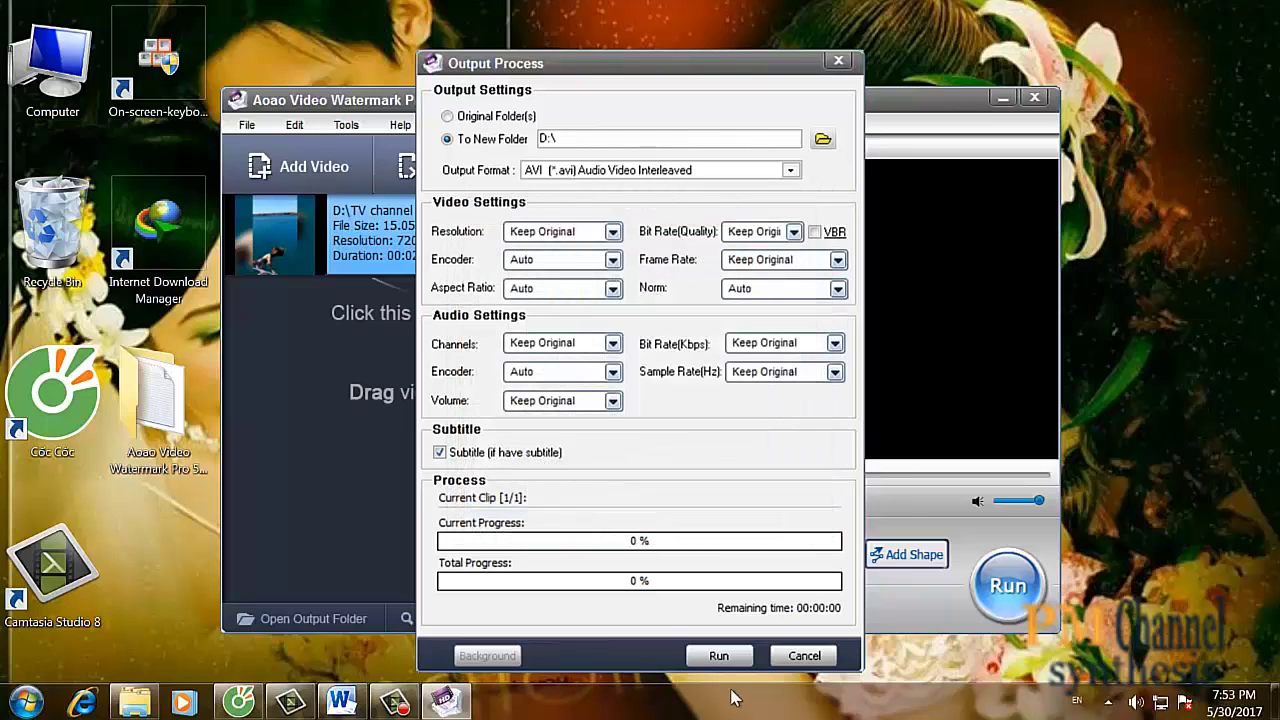
{"action": "left_click", "coordinate": [718, 656]}
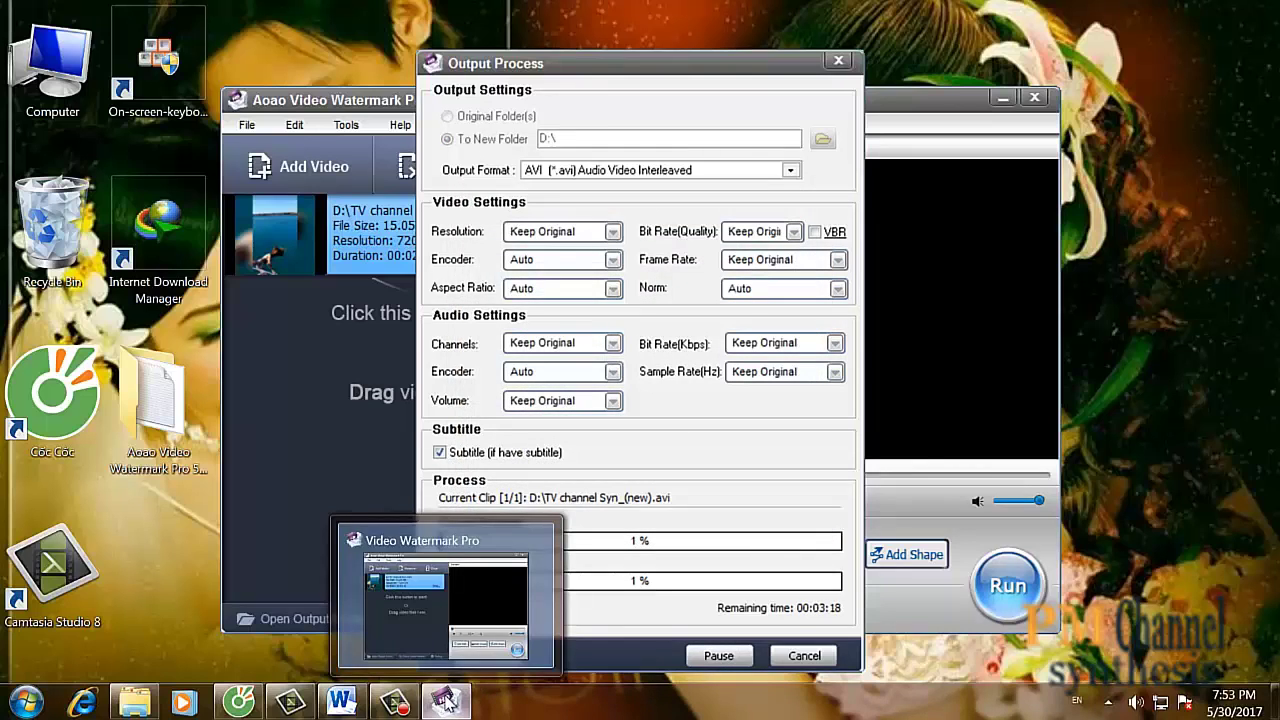
{"action": "left_click", "coordinate": [341, 703]}
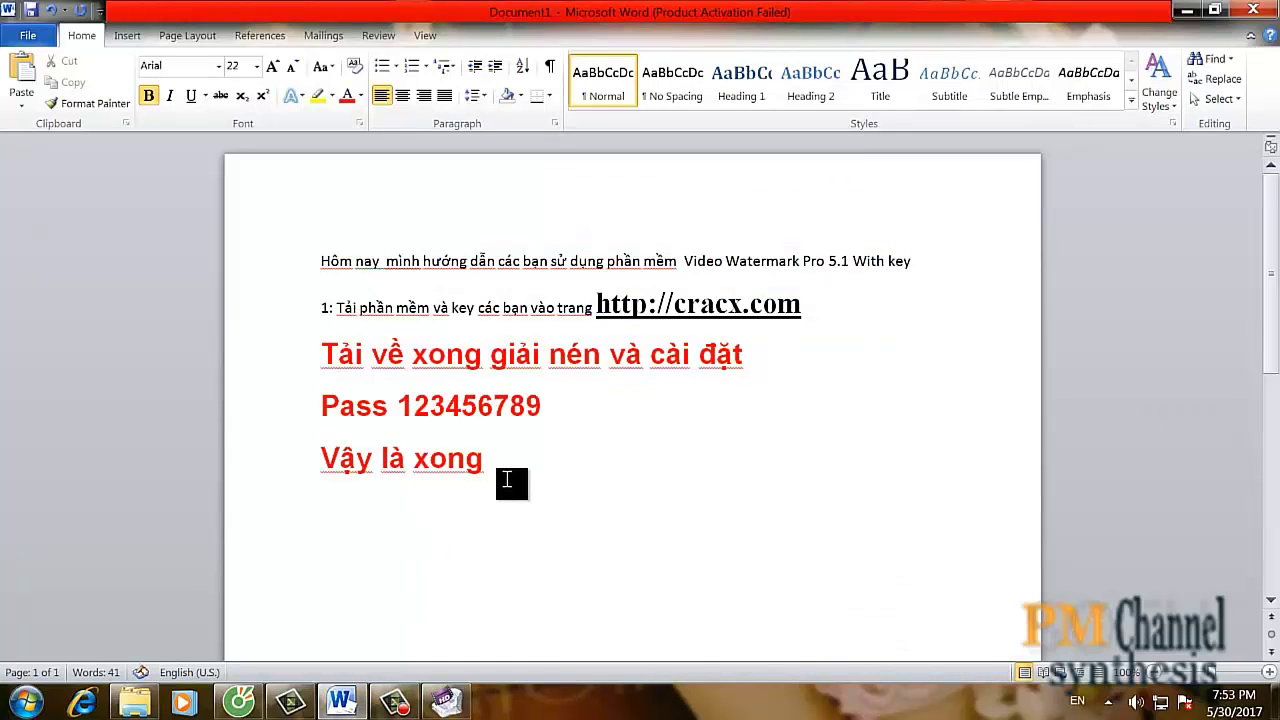
- Type 'Và gắn logo bản quyền cho video của mình' below 'Vậy là xong', fixing typos
{"action": "type", "text": "và"}
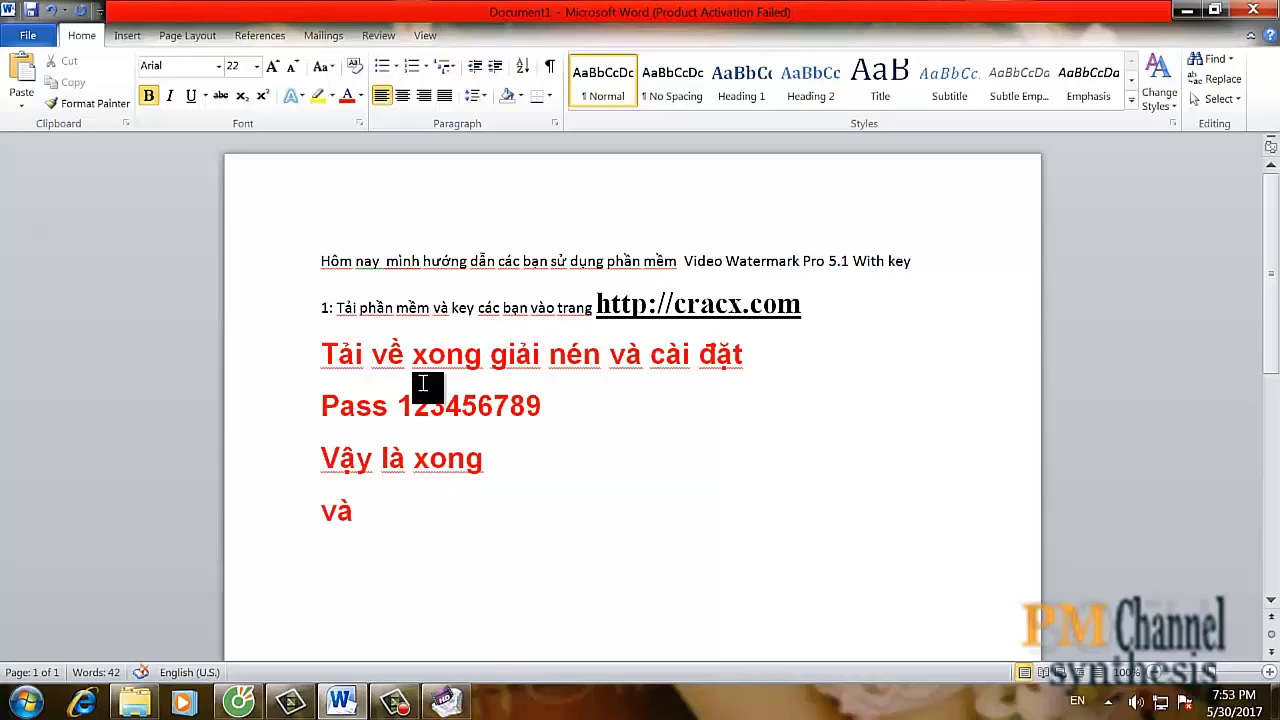
{"action": "type", "text": " ga"}
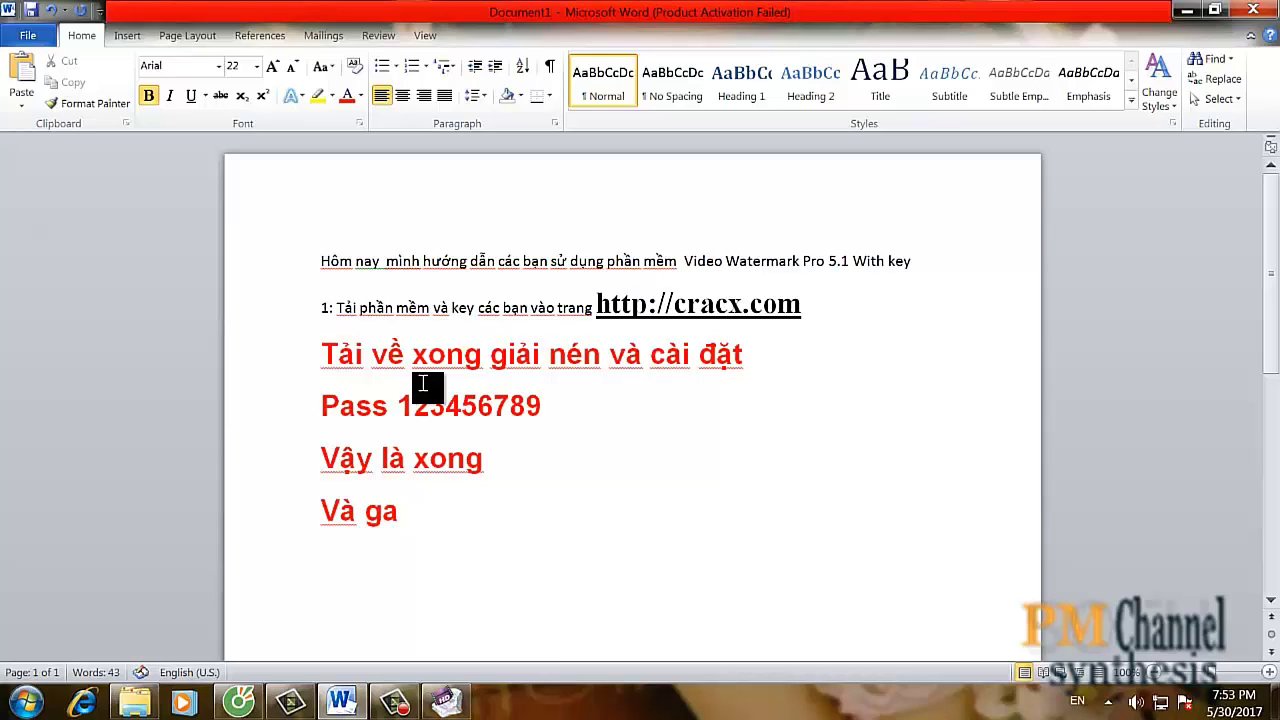
{"action": "type", "text": "ns"}
{"action": "key", "text": "BackSpace"}
{"action": "key", "text": "BackSpace"}
{"action": "type", "text": "â"}
{"action": "type", "text": "n "}
{"action": "type", "text": "log"}
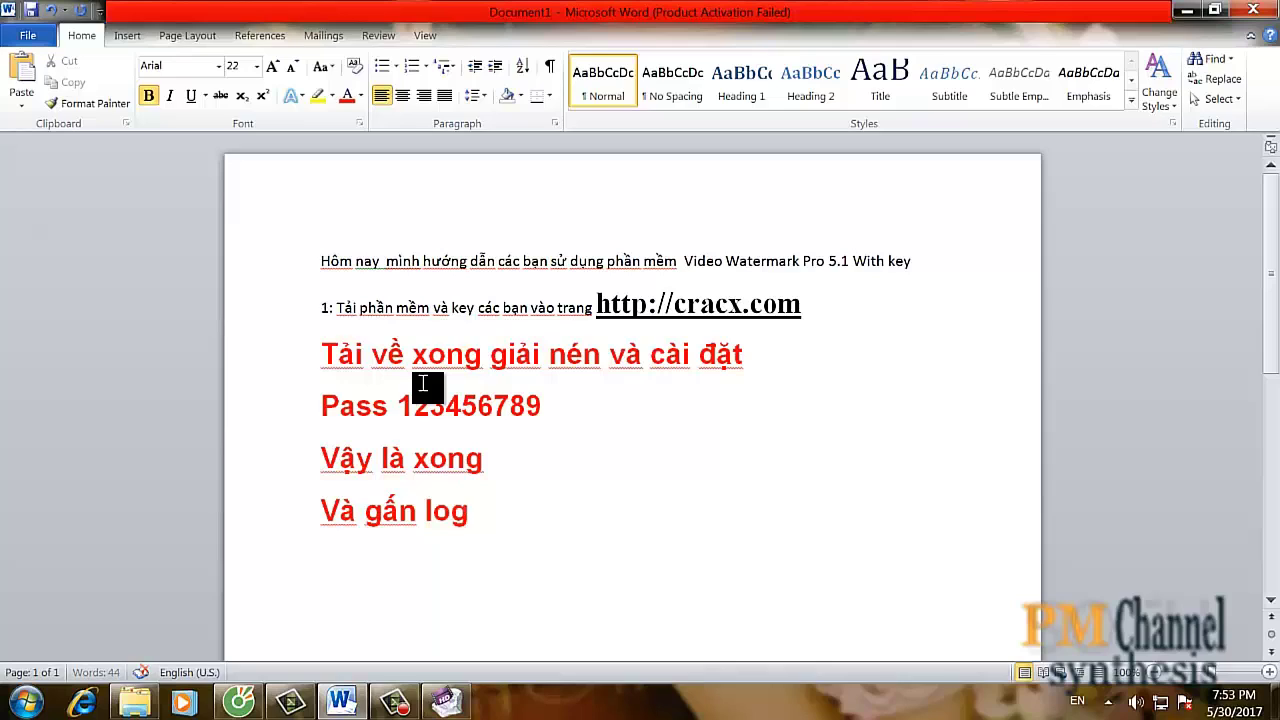
{"action": "key", "text": "BackSpace"}
{"action": "key", "text": "BackSpace"}
{"action": "key", "text": "BackSpace"}
{"action": "key", "text": "BackSpace"}
{"action": "key", "text": "BackSpace"}
{"action": "key", "text": "BackSpace"}
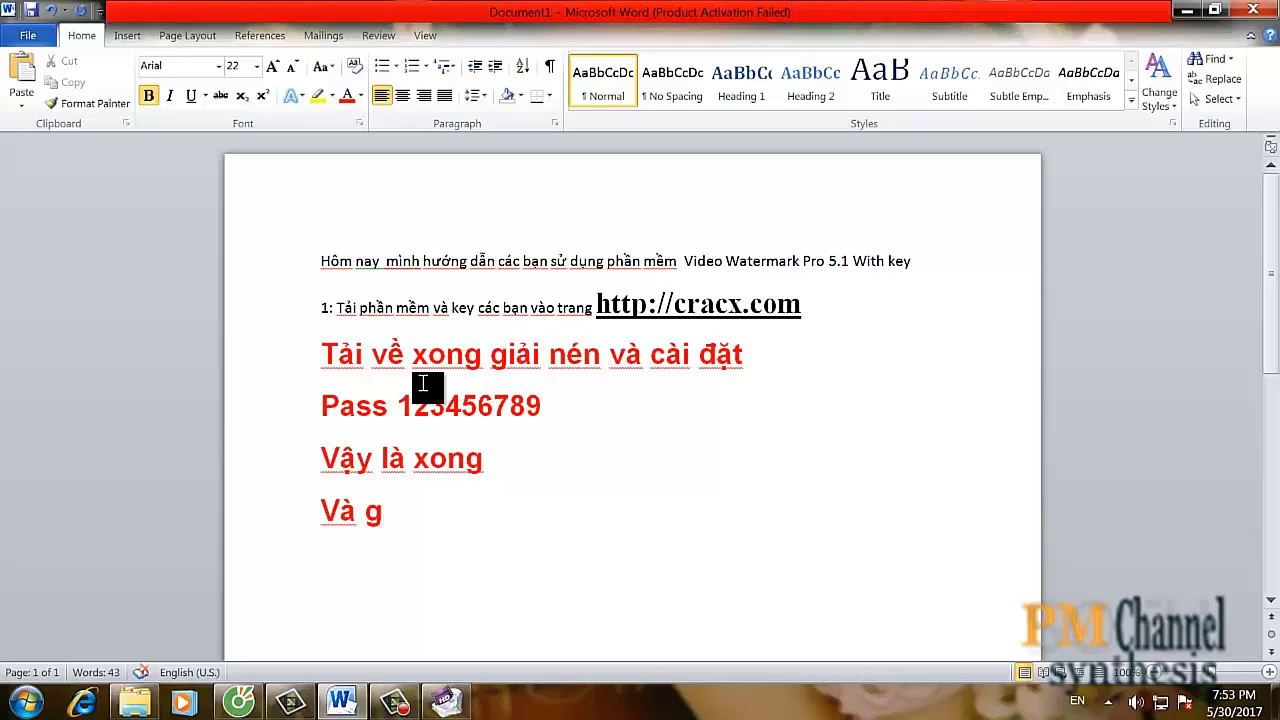
{"action": "type", "text": "a"}
{"action": "type", "text": "wsn"}
{"action": "type", "text": " l"}
{"action": "type", "text": "ogo"}
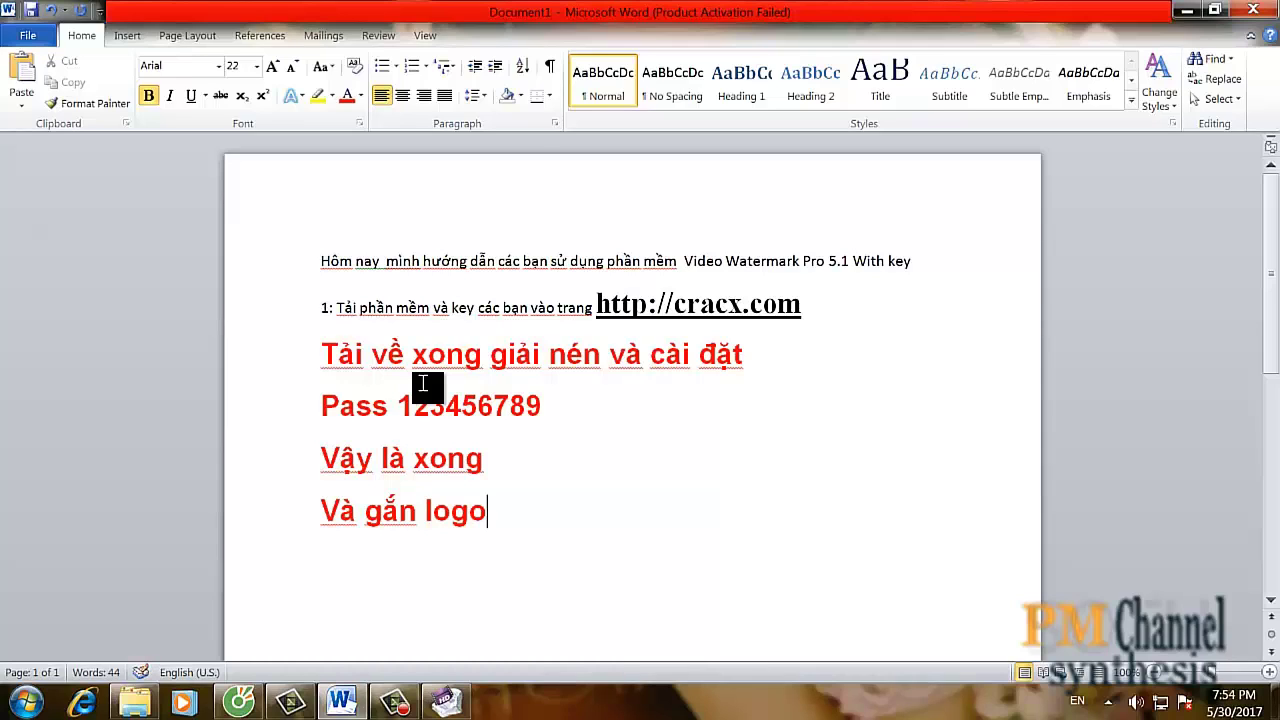
{"action": "type", "text": " bar"}
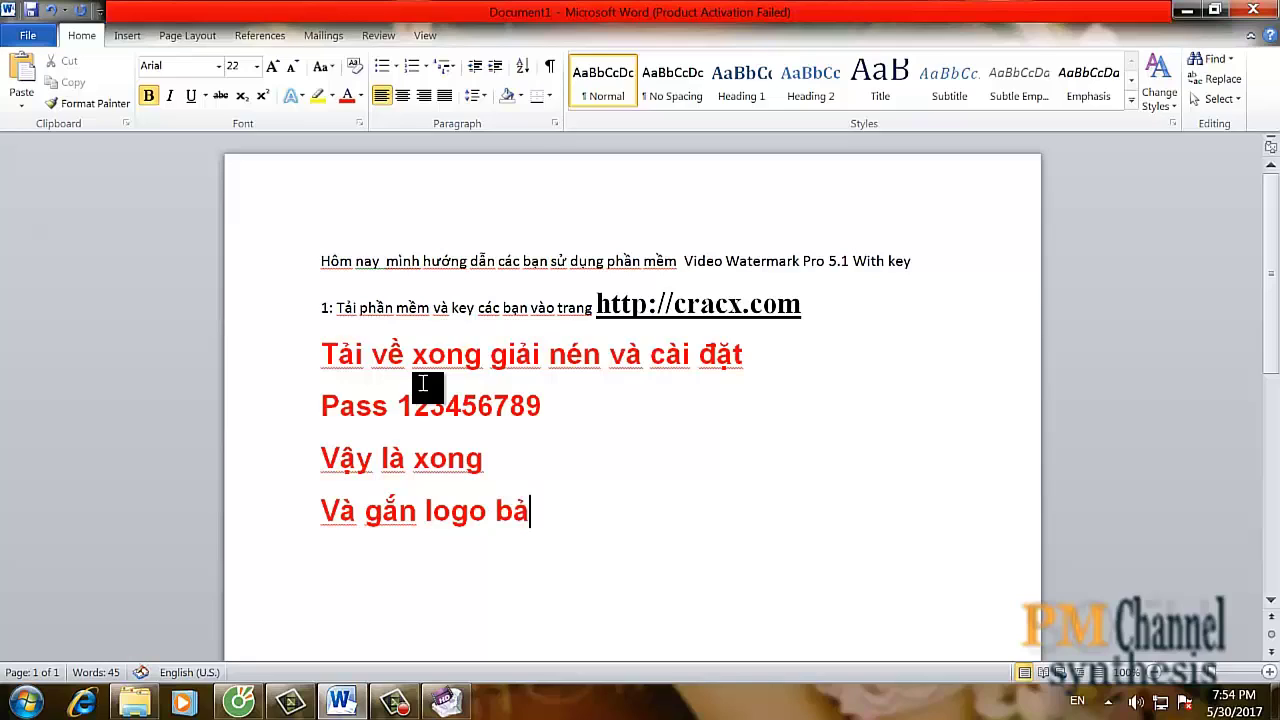
{"action": "type", "text": "n qy"}
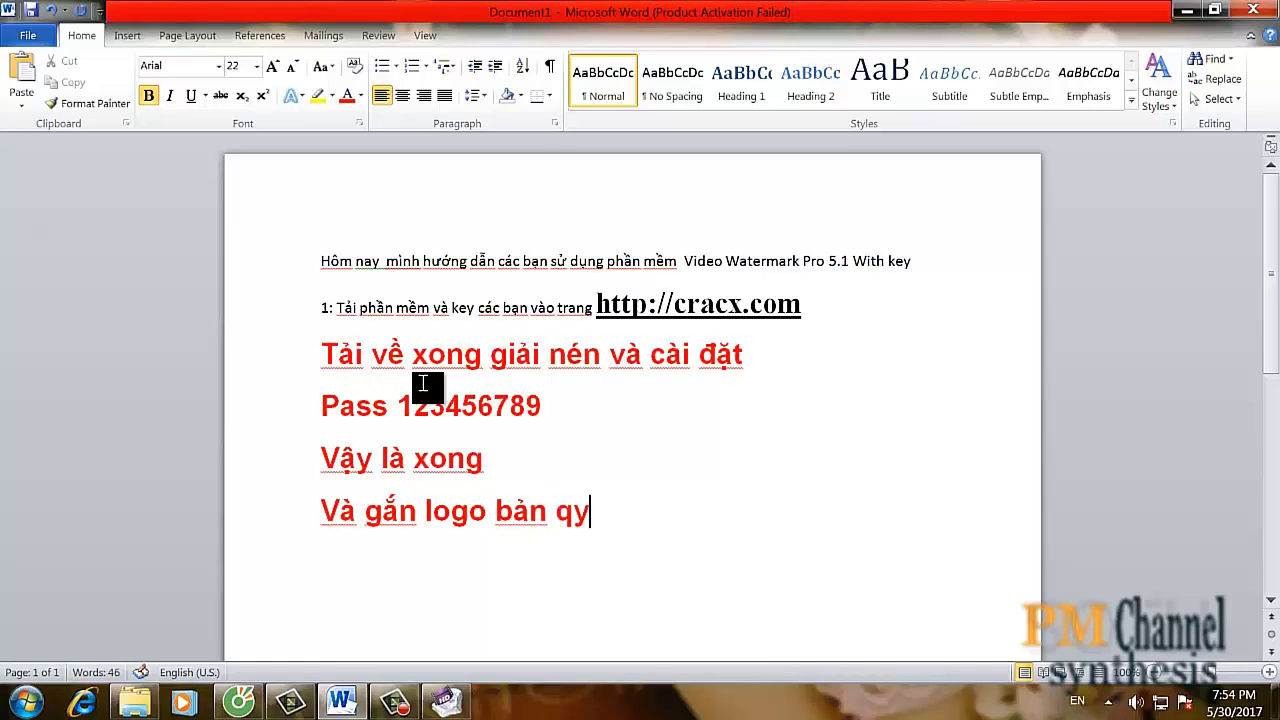
{"action": "key", "text": "BackSpace"}
{"action": "type", "text": "uyeef"}
{"action": "type", "text": "n"}
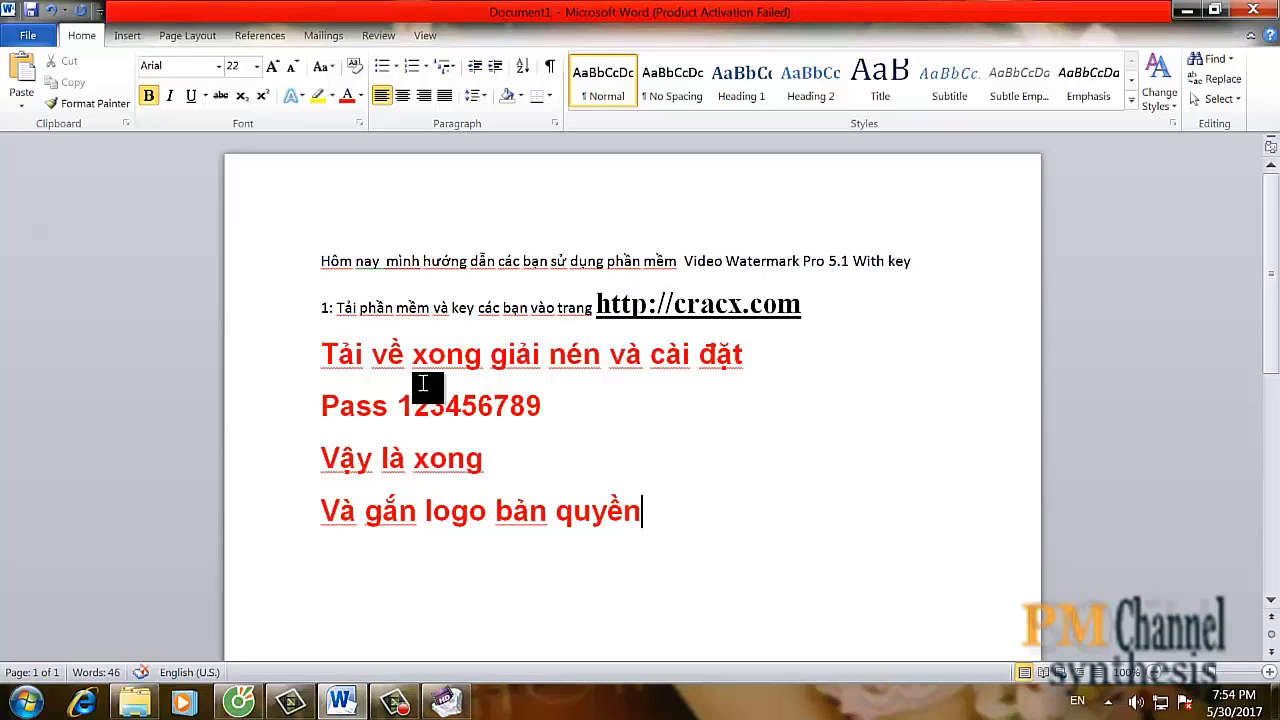
{"action": "type", "text": " cho"}
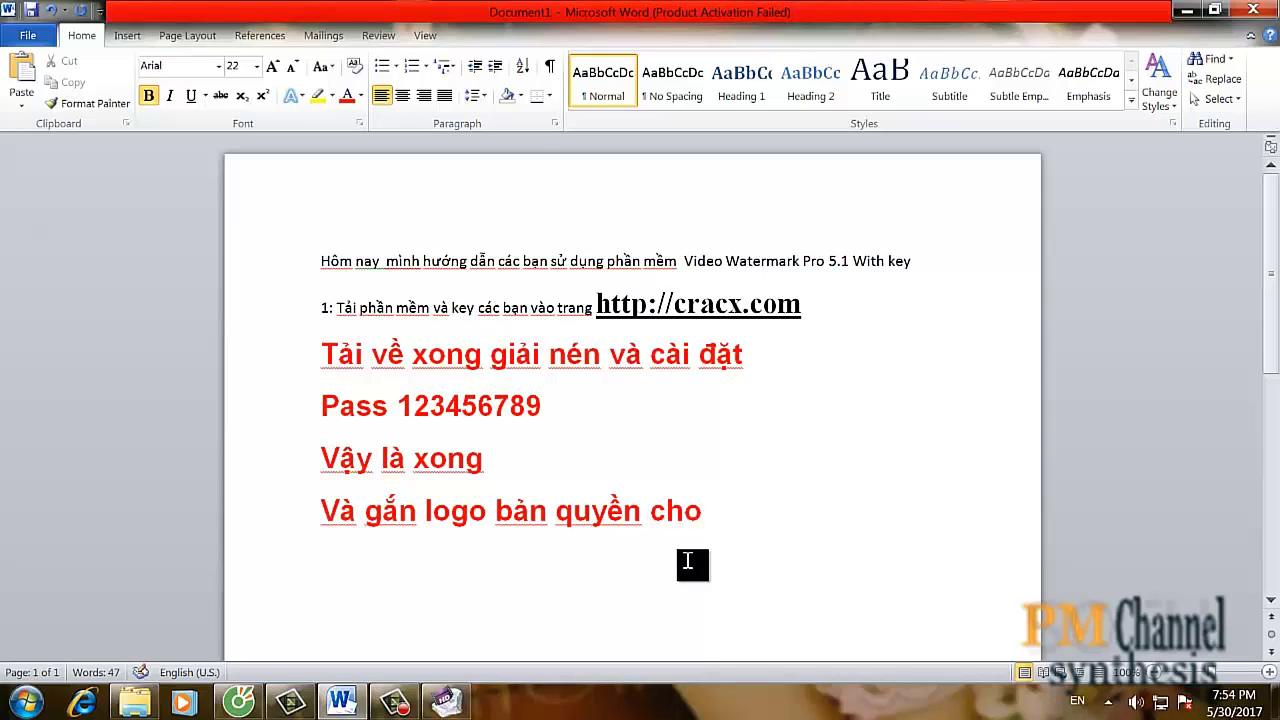
{"action": "type", "text": " video"}
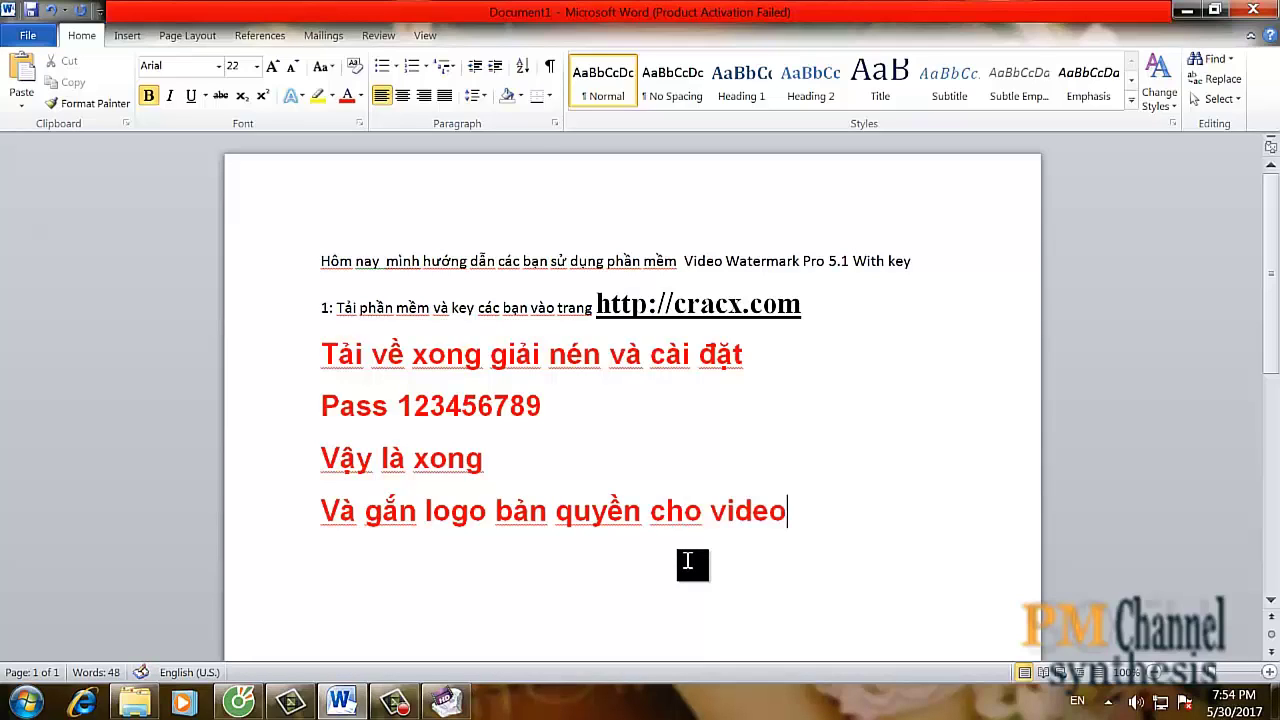
{"action": "type", "text": " cuar m"}
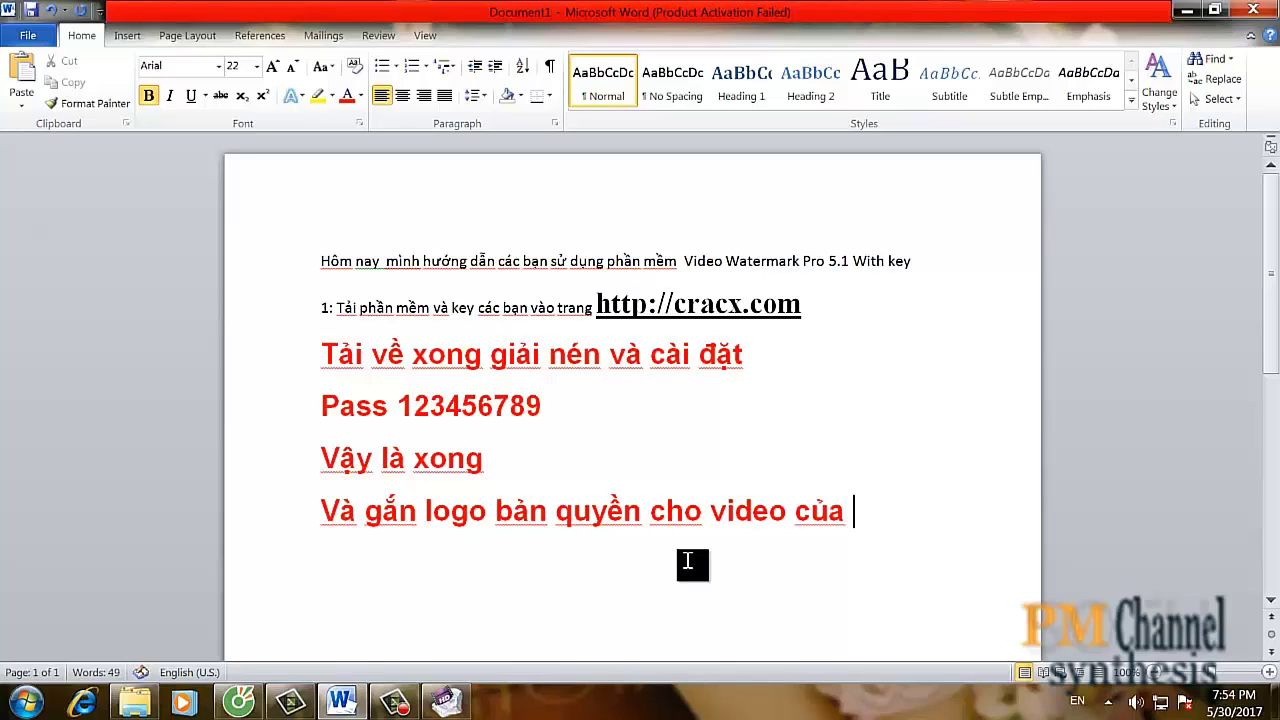
{"action": "type", "text": "inhf"}
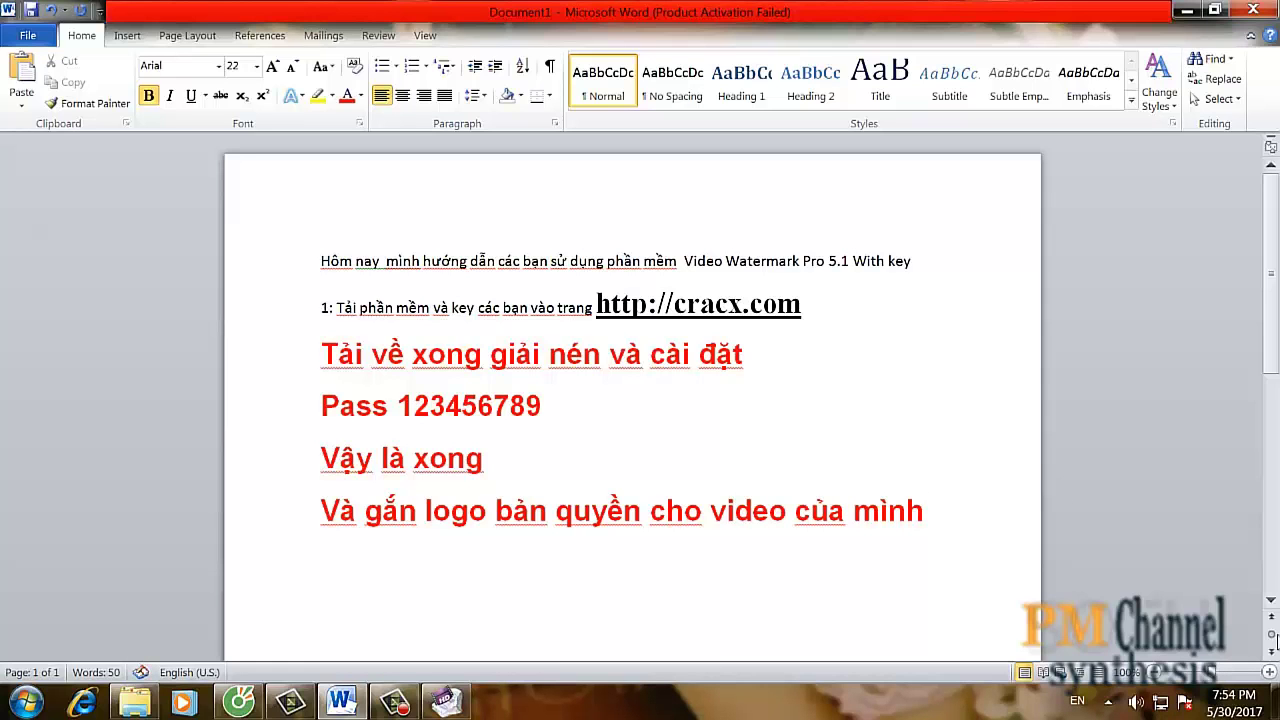
{"action": "left_click", "coordinate": [1186, 10]}
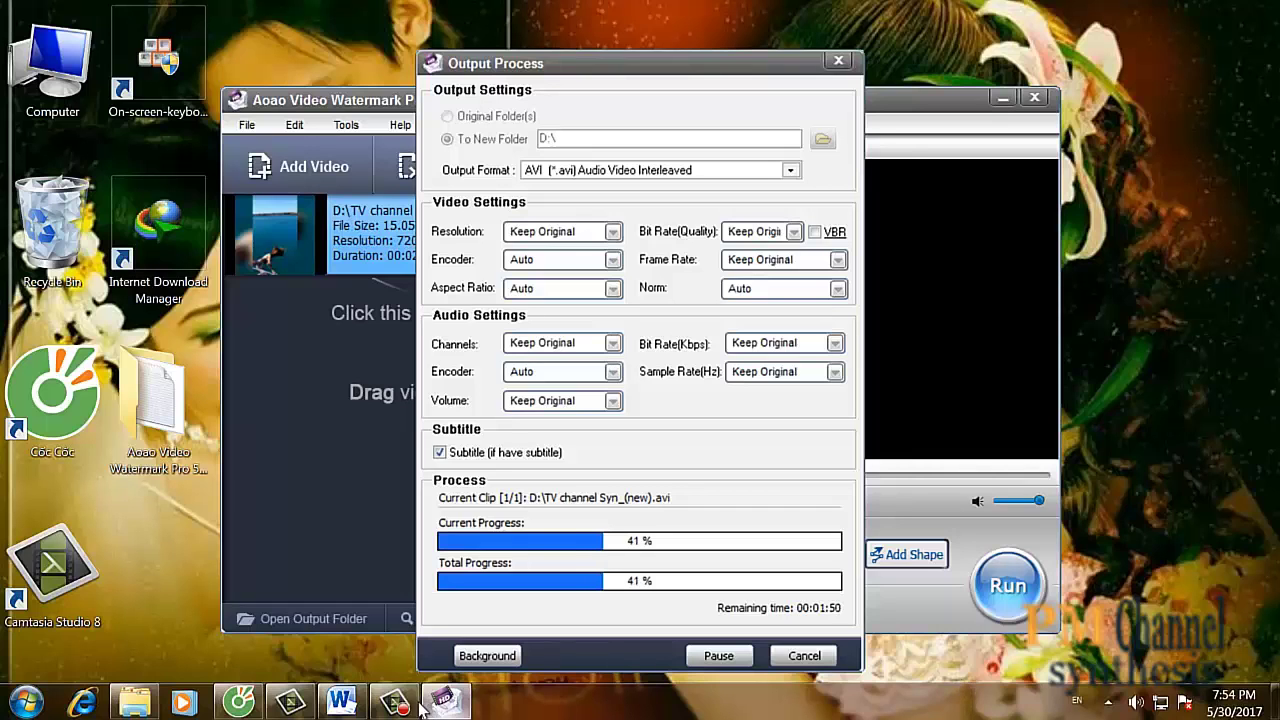
{"action": "mouse_move", "coordinate": [340, 702]}
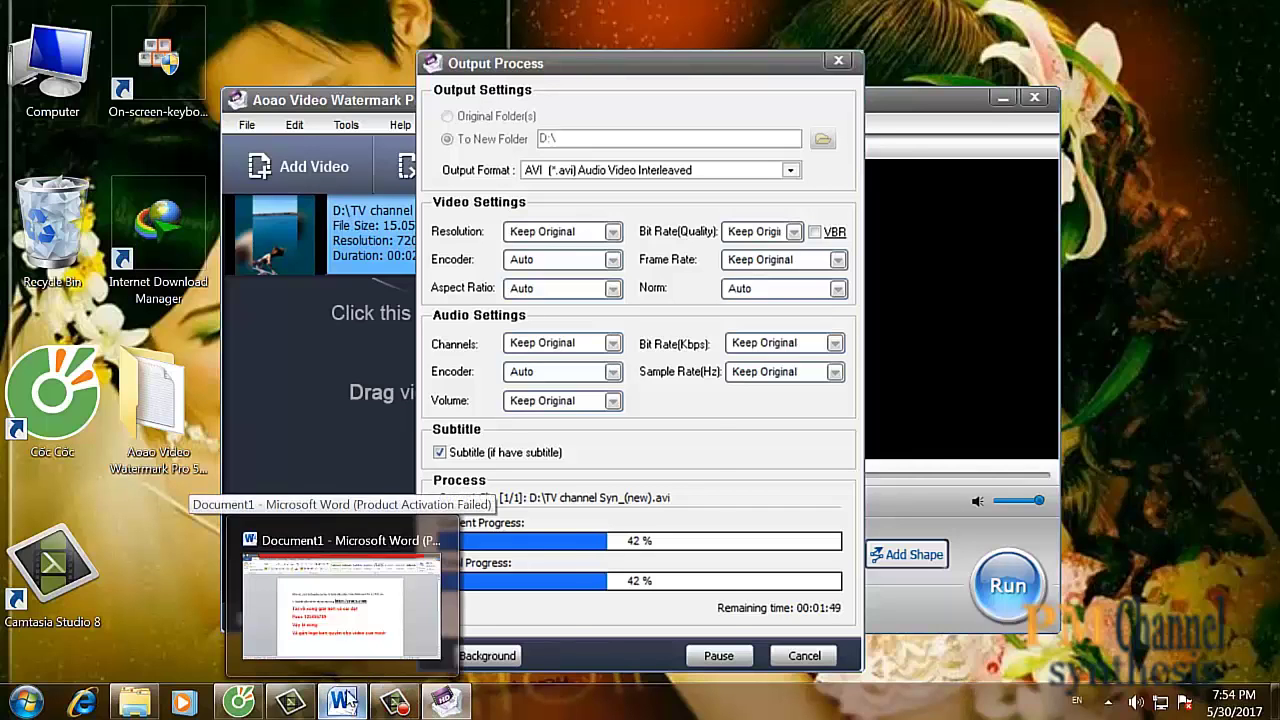
{"action": "left_click", "coordinate": [335, 615]}
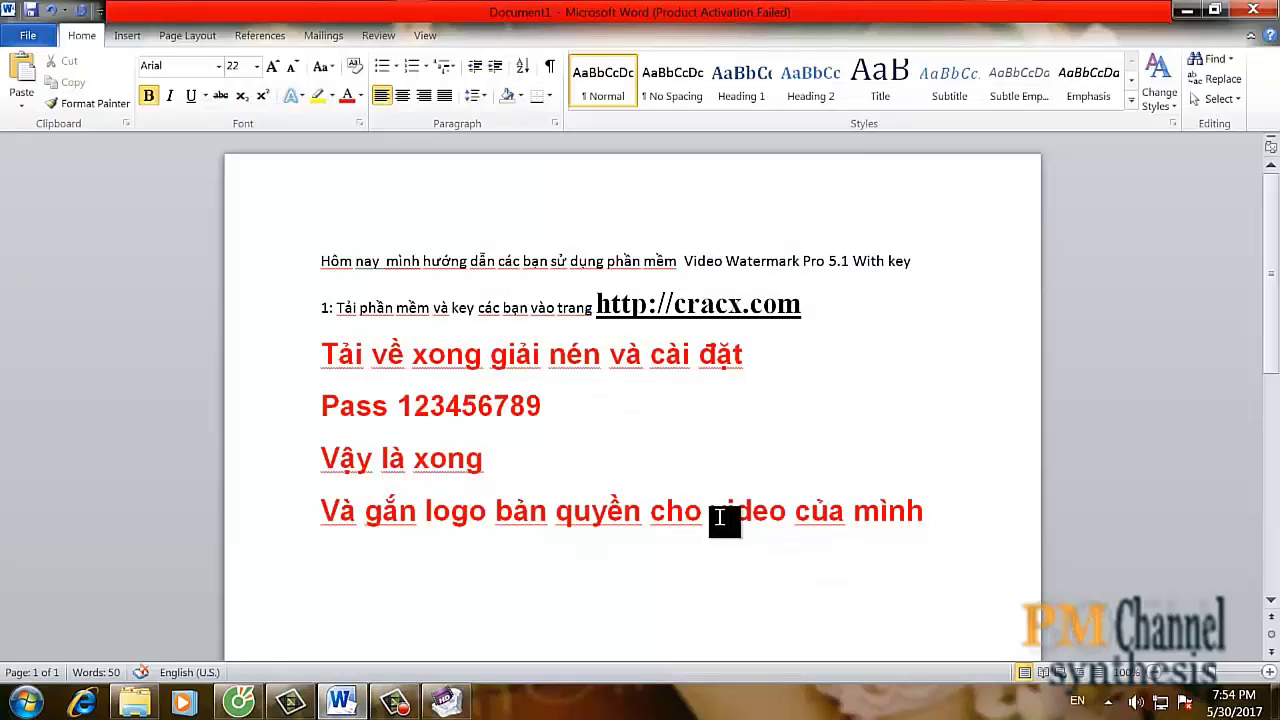
- Add a final line reading 'Chúc các bạn thành công' after the copyright-logo sentence
{"action": "left_click", "coordinate": [934, 516]}
{"action": "key", "text": "Return"}
{"action": "type", "text": "chúc"}
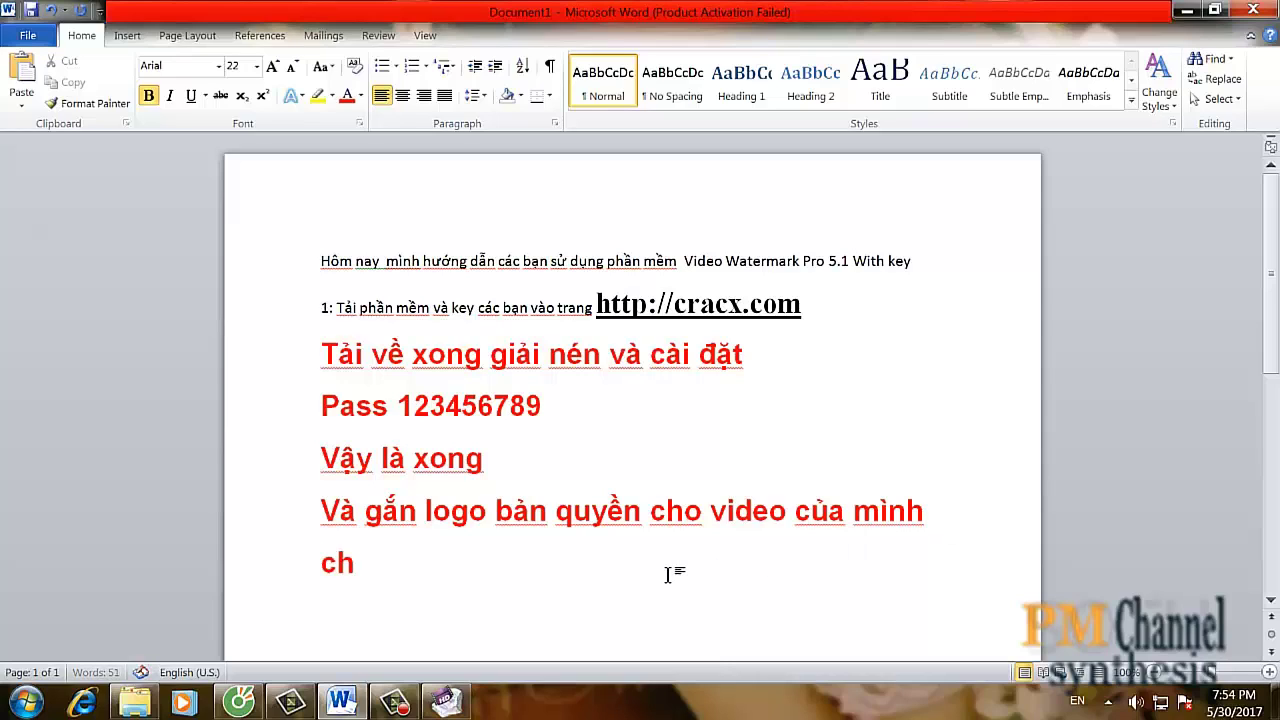
{"action": "type", "text": " c"}
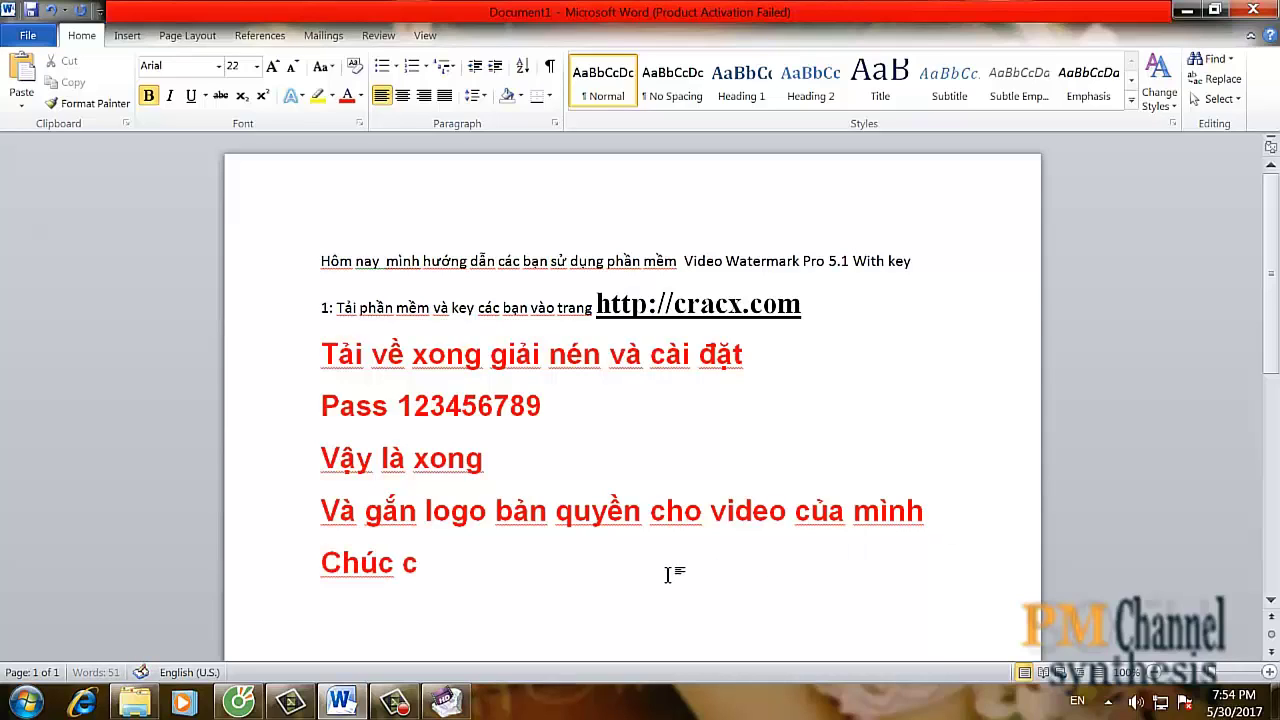
{"action": "type", "text": "ác "}
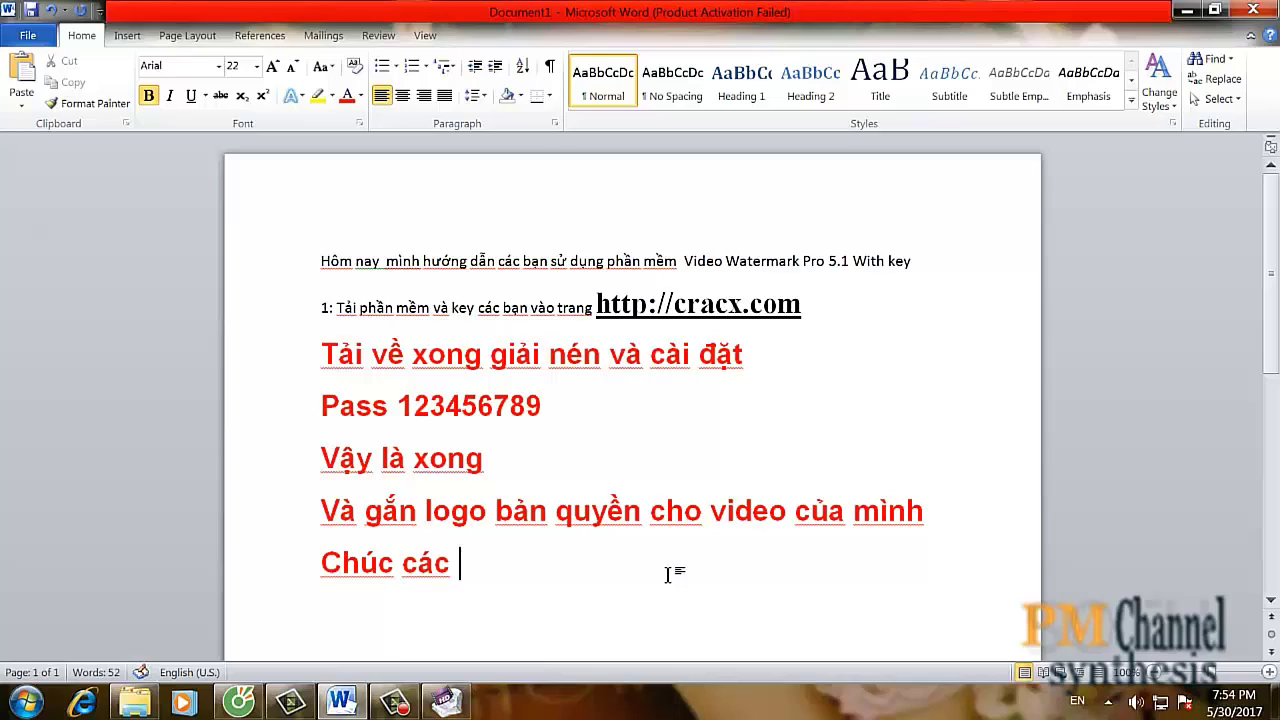
{"action": "type", "text": "banj tha"}
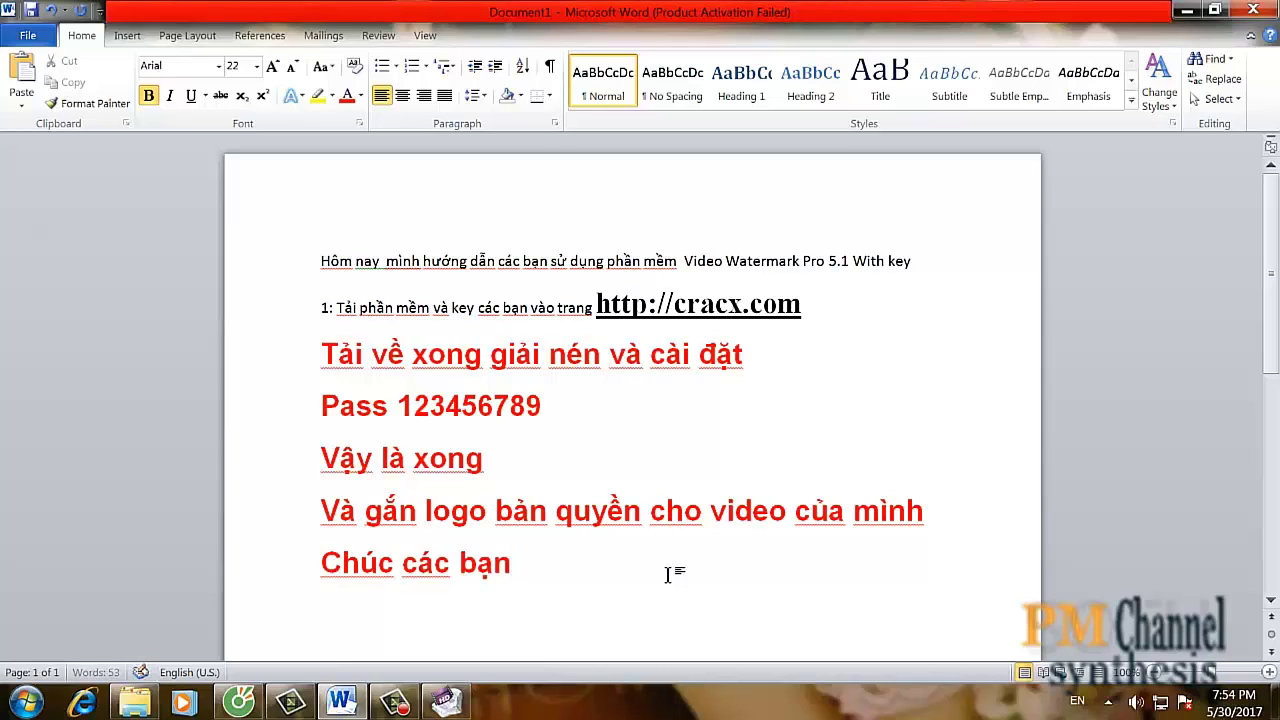
{"action": "type", "text": "fnh co"}
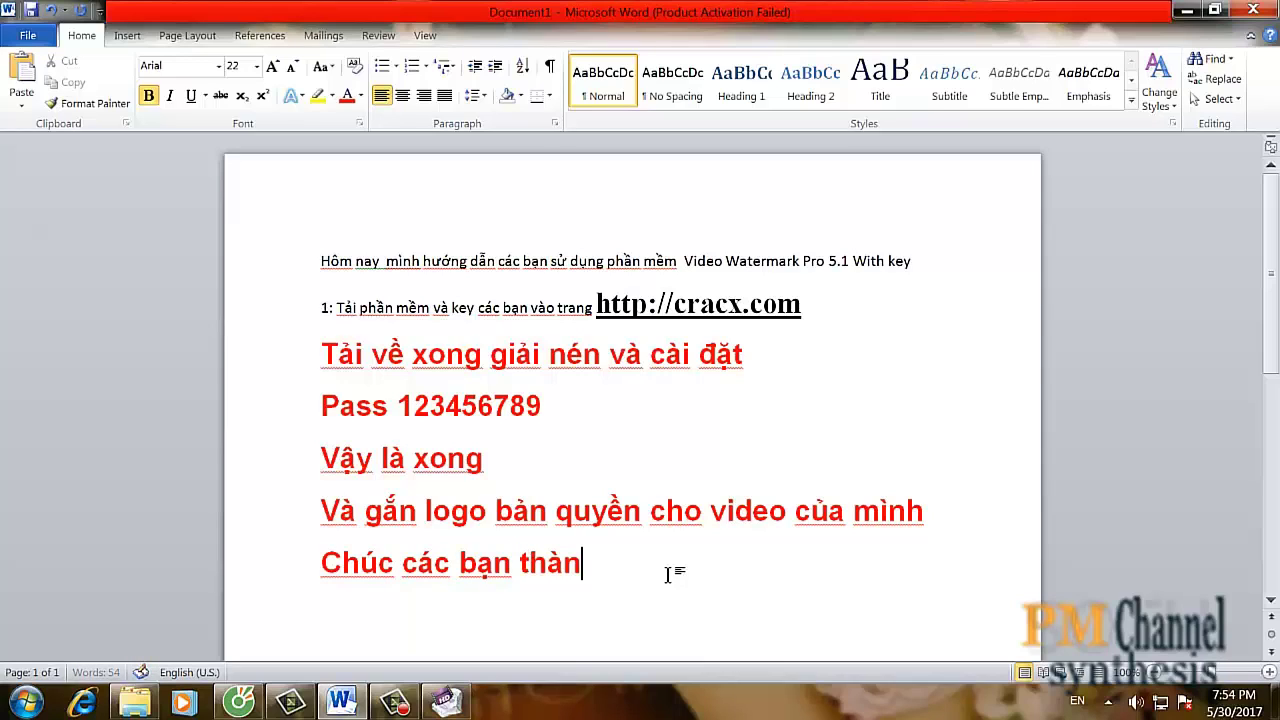
{"action": "type", "text": "ong"}
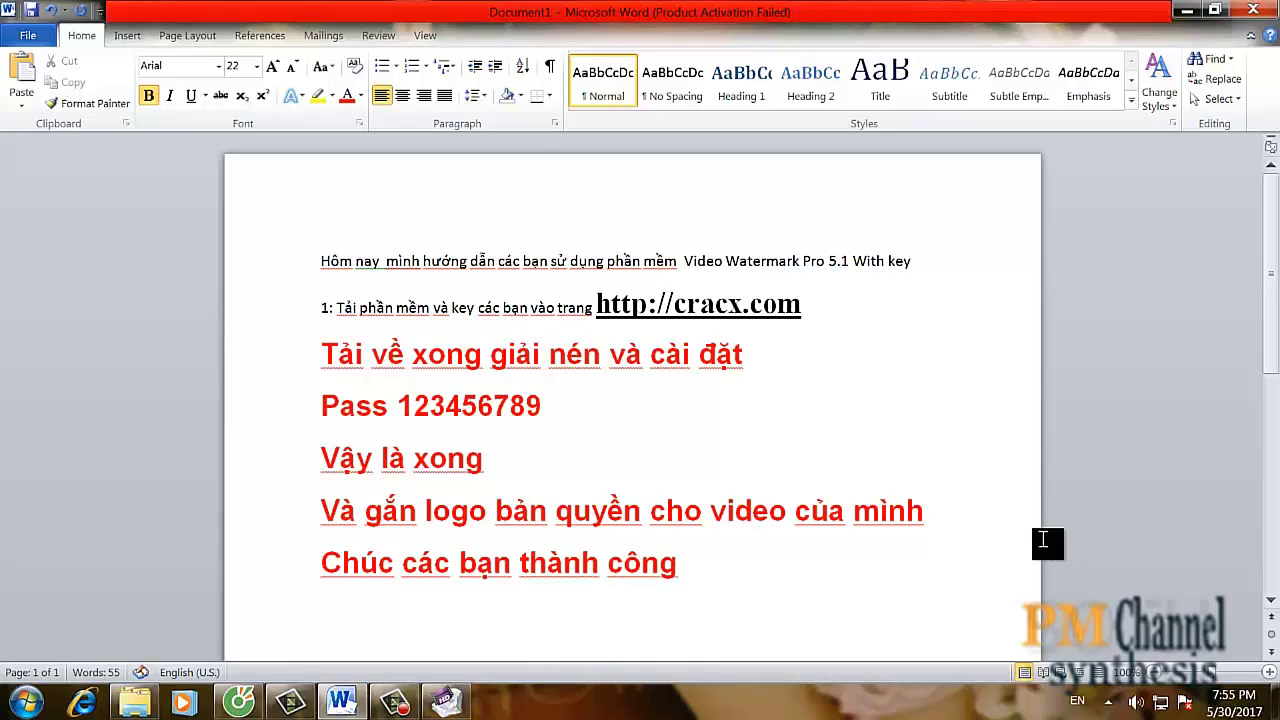
{"action": "left_click", "coordinate": [930, 522]}
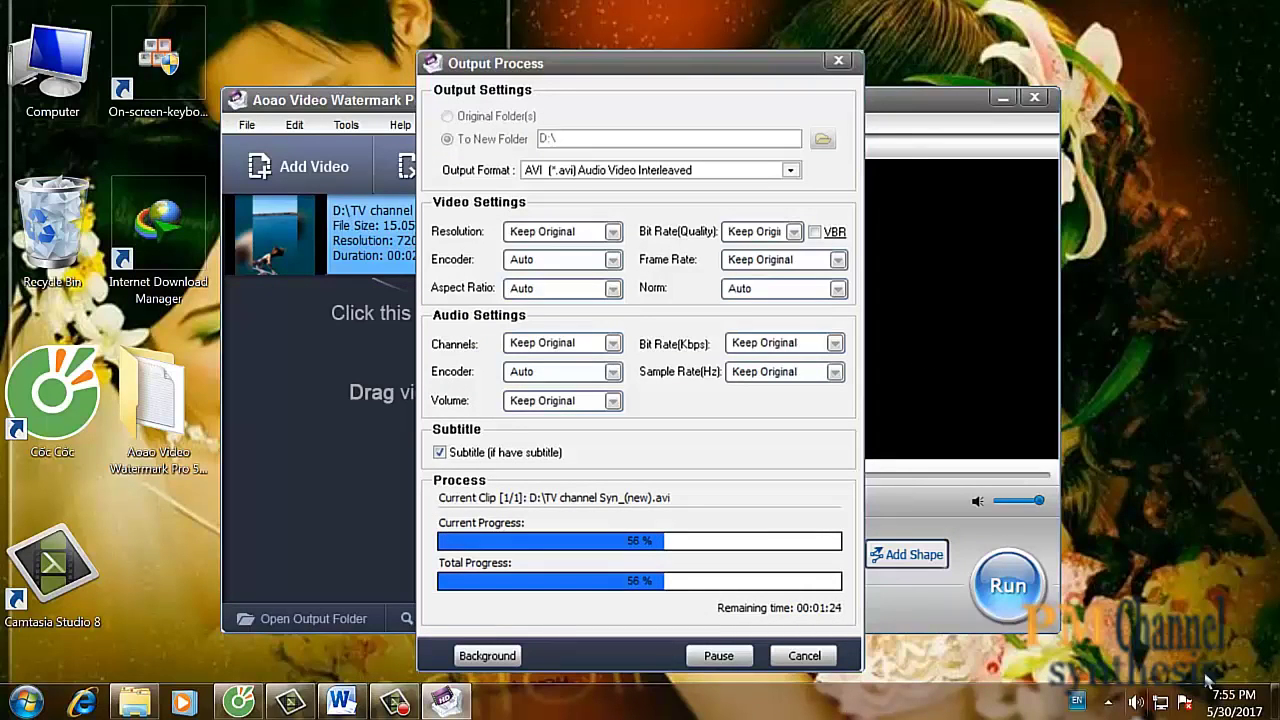
- Return to the watermark program to check the TV channel Syn_(new).avi export progress
{"action": "left_click", "coordinate": [394, 703]}
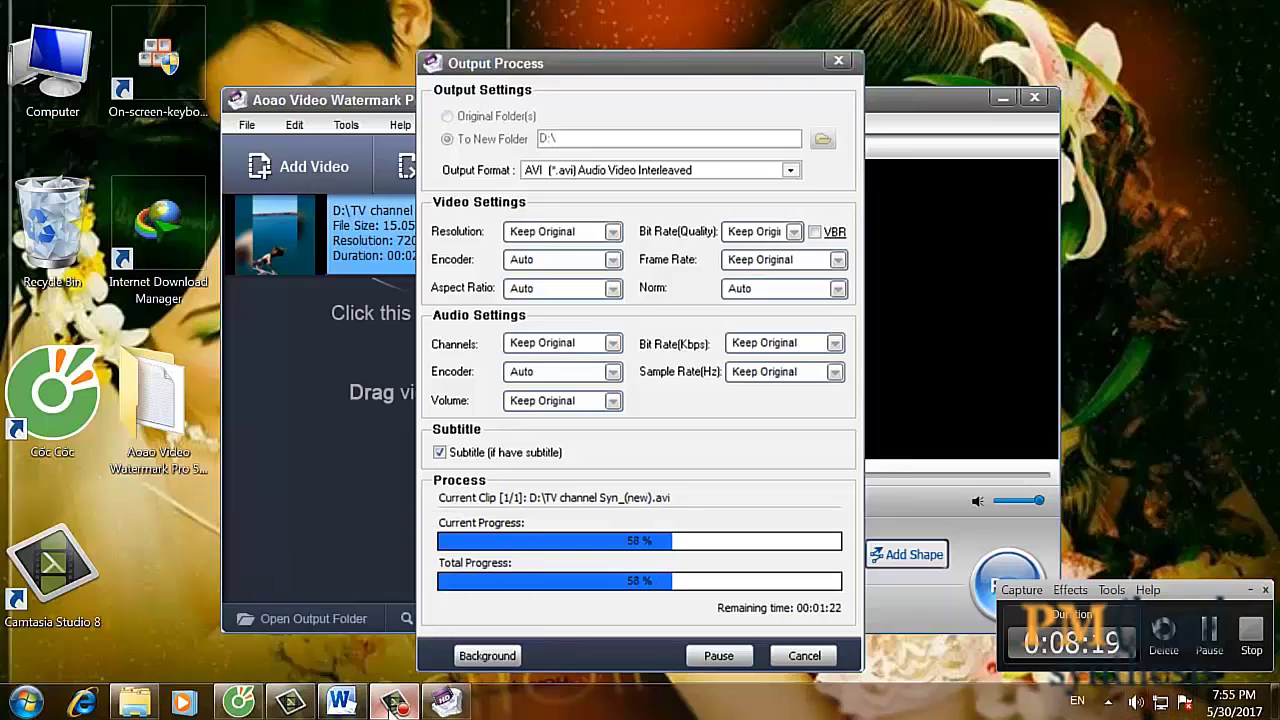
{"action": "left_click", "coordinate": [1208, 636]}
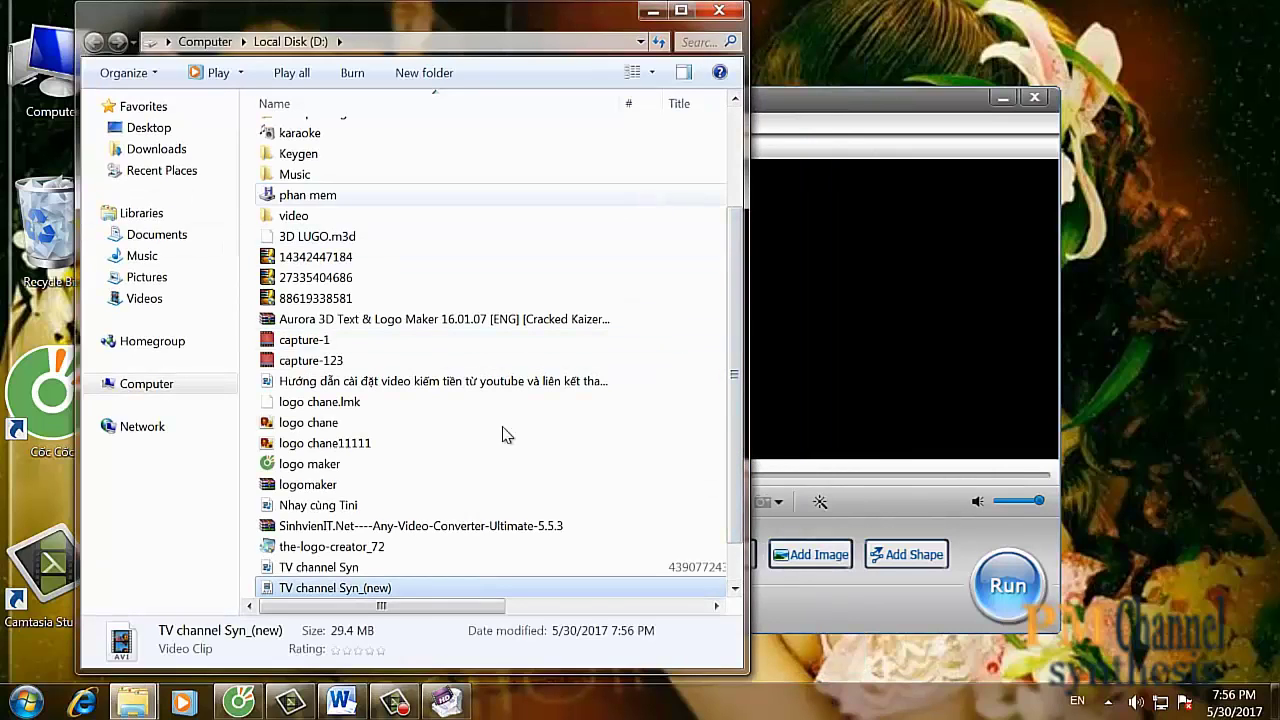
- Play TV channel Syn_(new) from Local Disk (D:) in the media player
{"action": "double_click", "coordinate": [305, 590]}
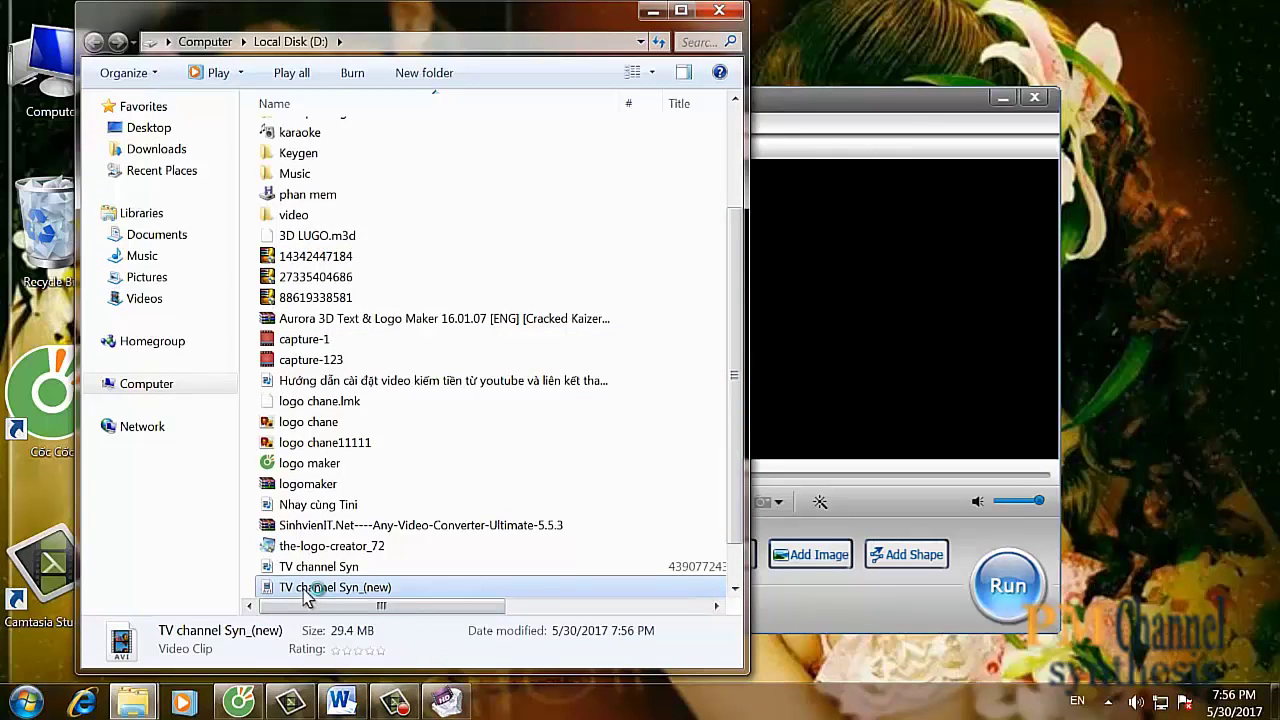